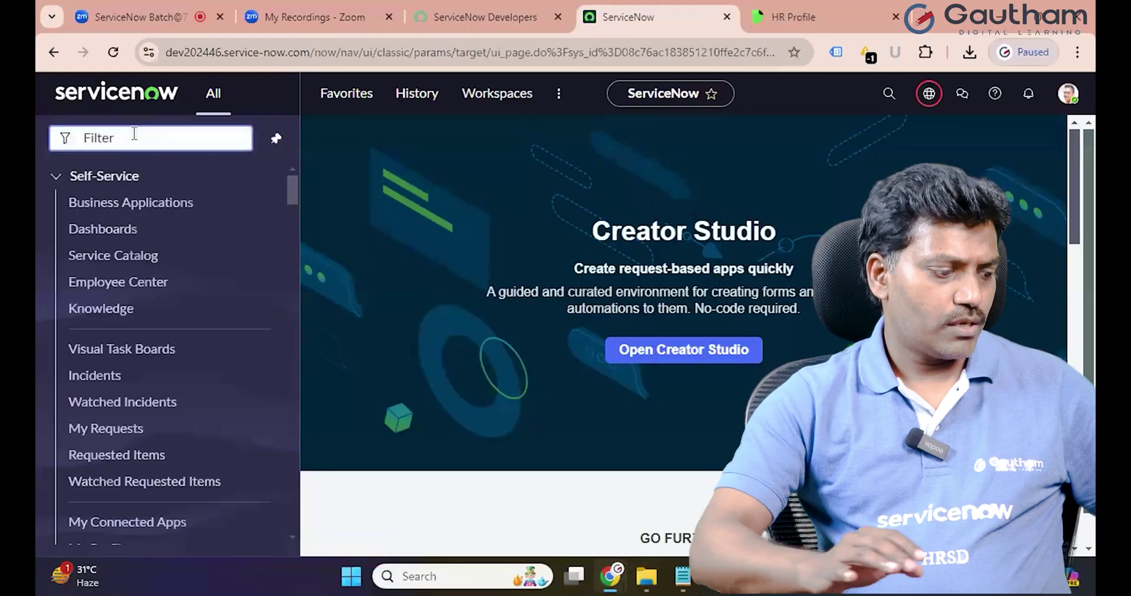
# Filter the navigator for 'hr pr' and open the Users list under HR Profile
pyautogui.write('hr pr')
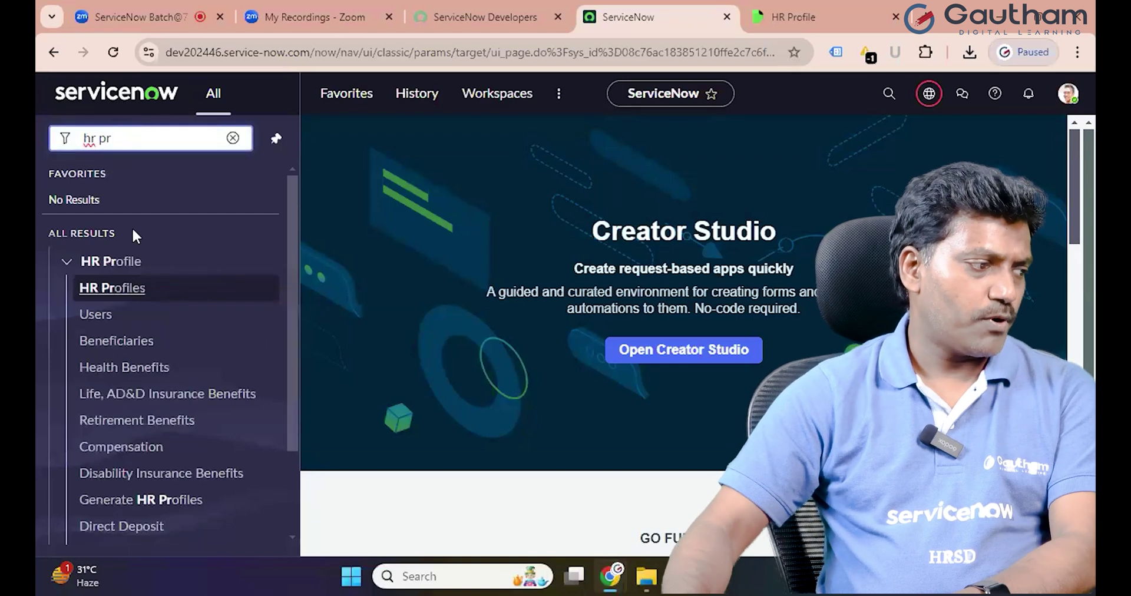
pyautogui.scroll(-1, 115, 327)
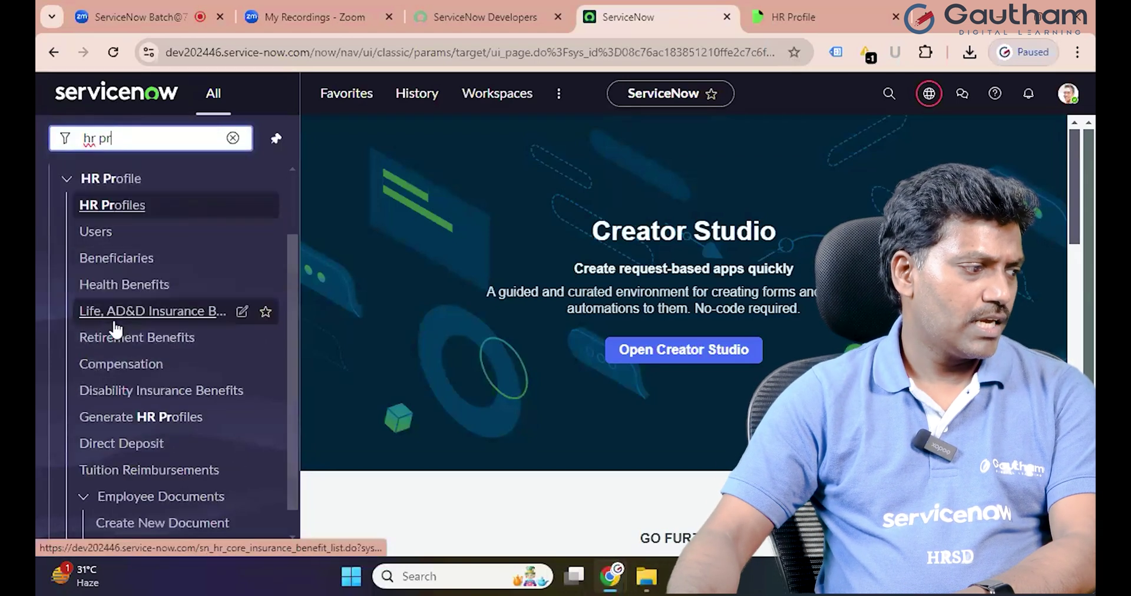
pyautogui.scroll(1, 143, 209)
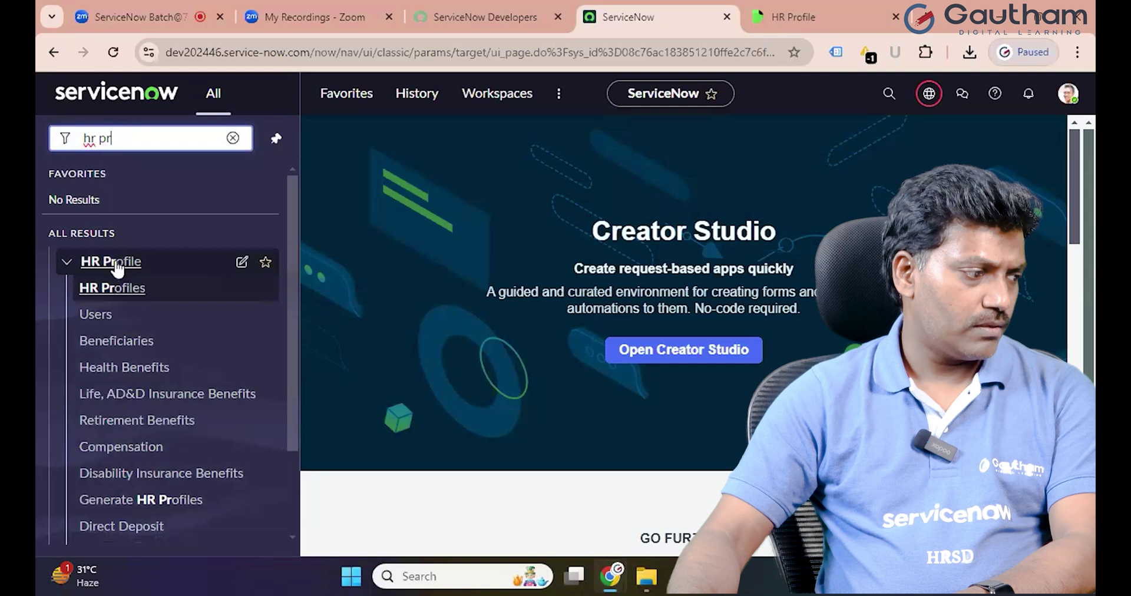
pyautogui.click(134, 289)
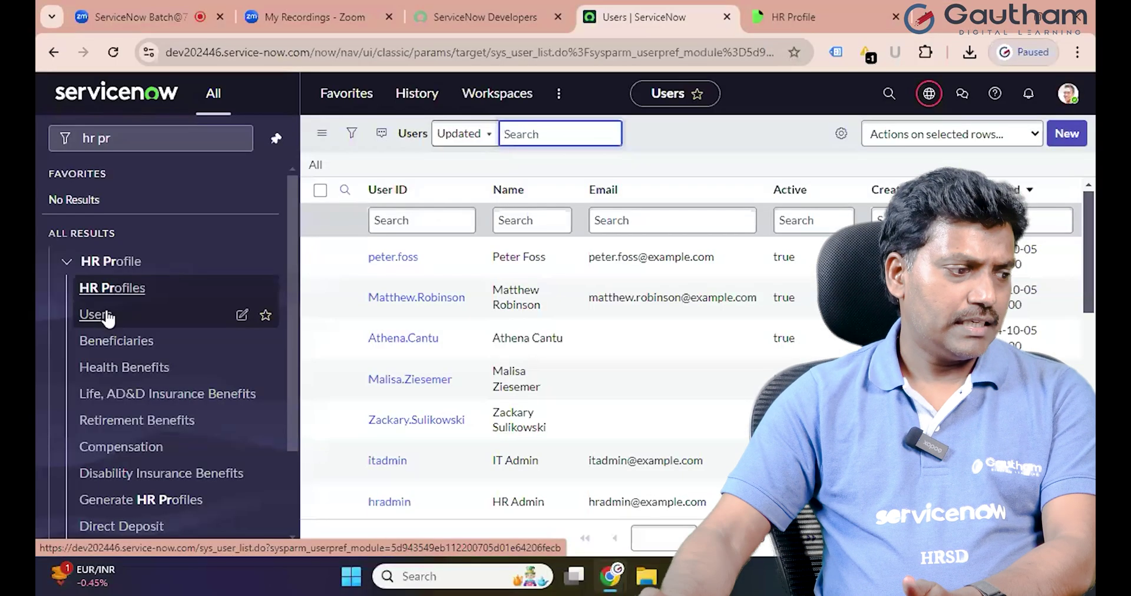
# Open HR Profiles and bring up the Xanadu-release HR Profile documentation article
pyautogui.click(108, 294)
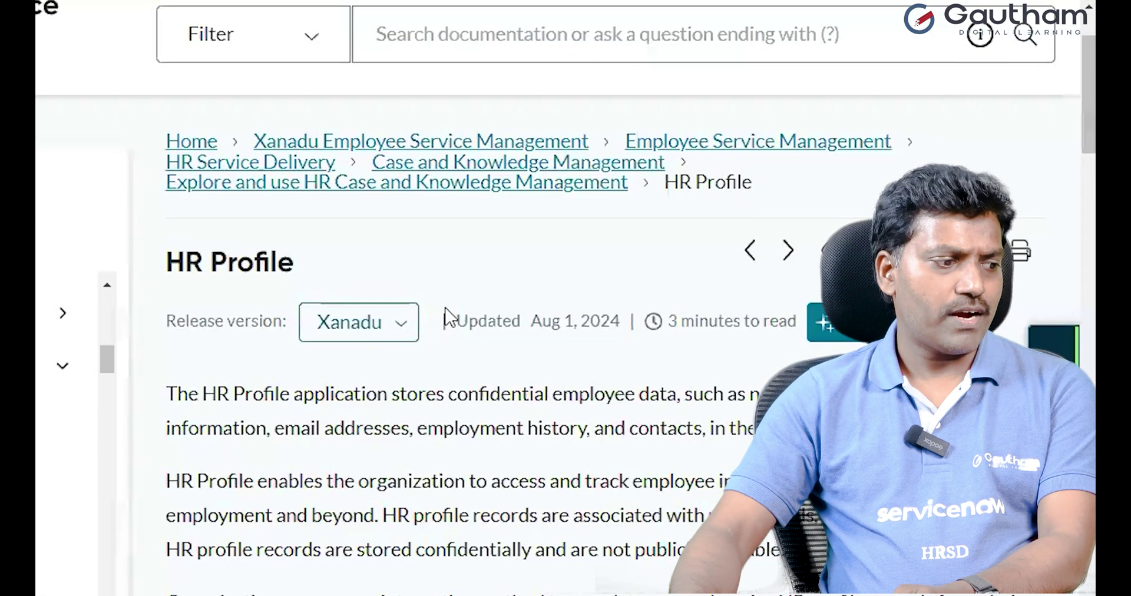
# Select the article's opening sentence about confidentially stored HR profile data
pyautogui.scroll(2, 446, 317)
pyautogui.scroll(-4, 446, 317)
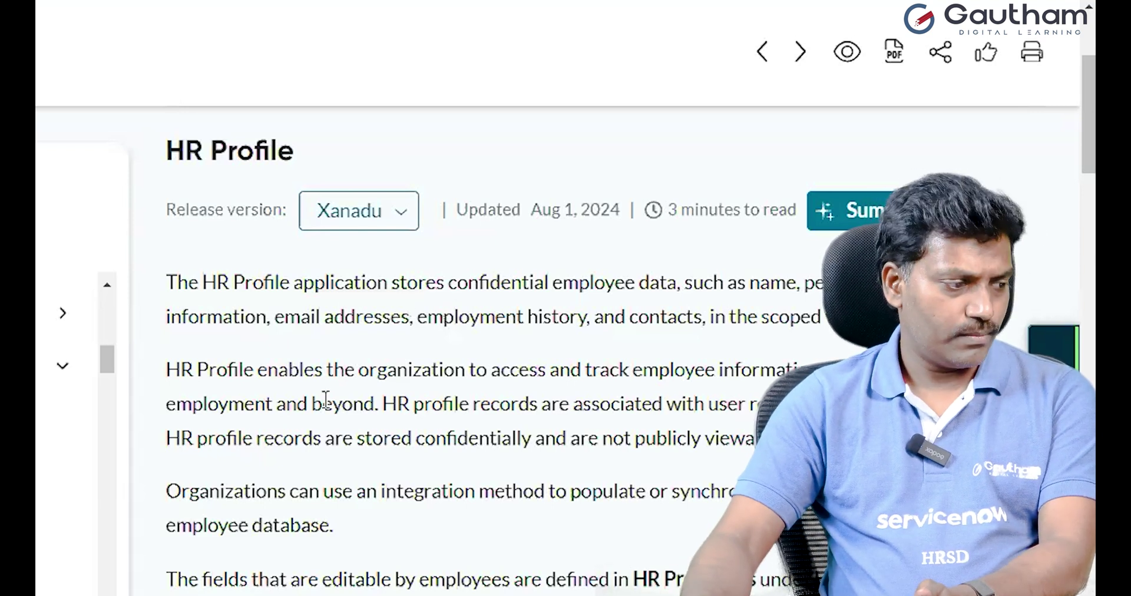
pyautogui.moveTo(168, 282); pyautogui.dragTo(380, 270)
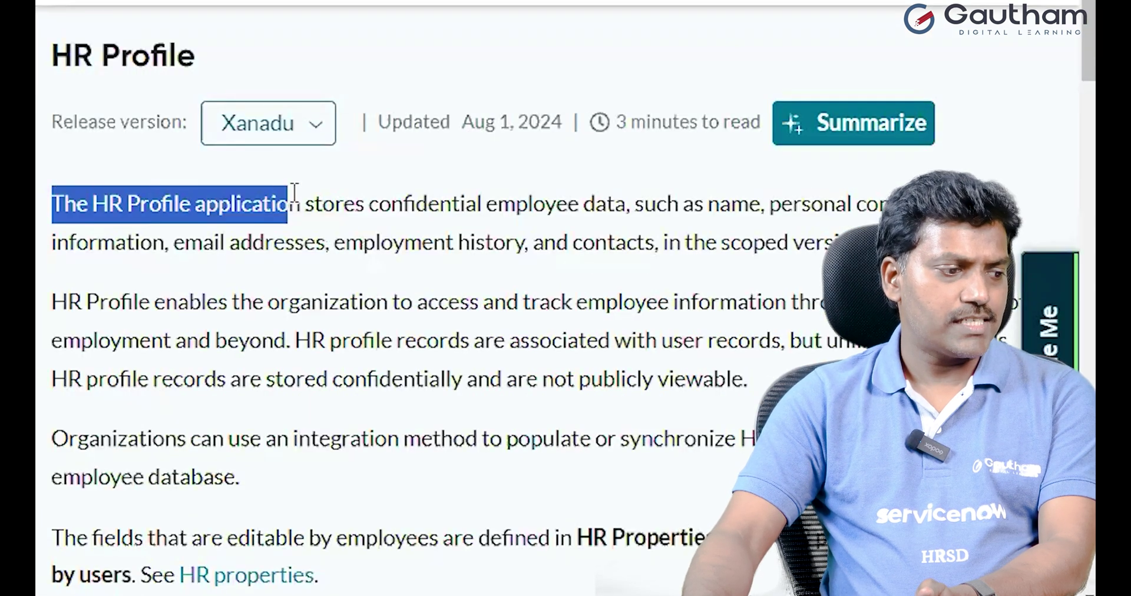
pyautogui.moveTo(295, 191); pyautogui.dragTo(704, 203)
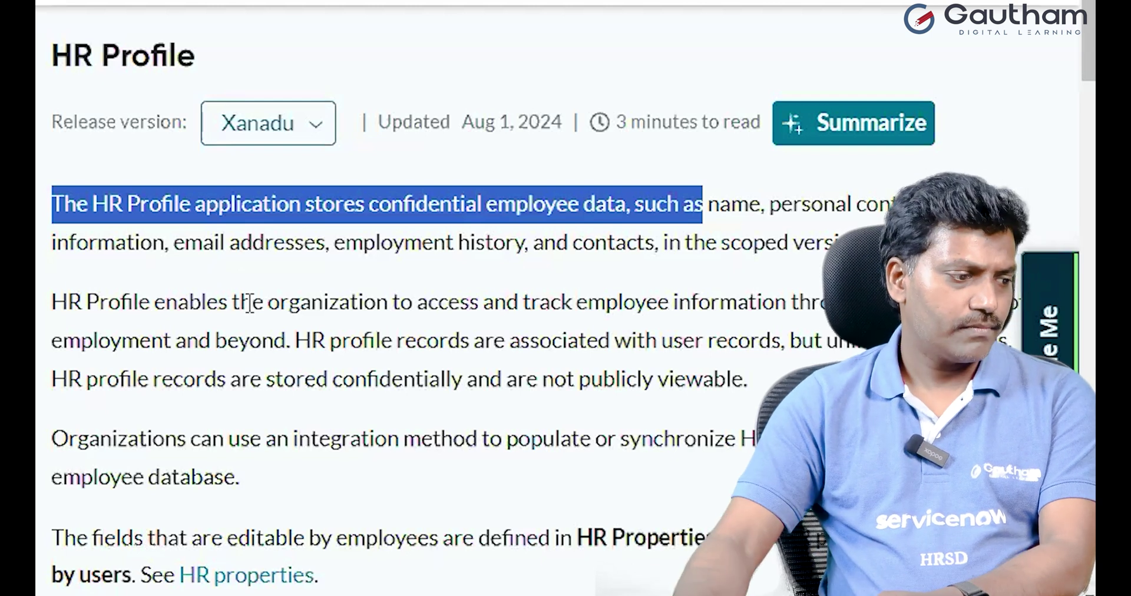
pyautogui.scroll(-2, 250, 303)
pyautogui.moveTo(53, 177); pyautogui.dragTo(881, 183)
pyautogui.moveTo(911, 176); pyautogui.dragTo(951, 178)
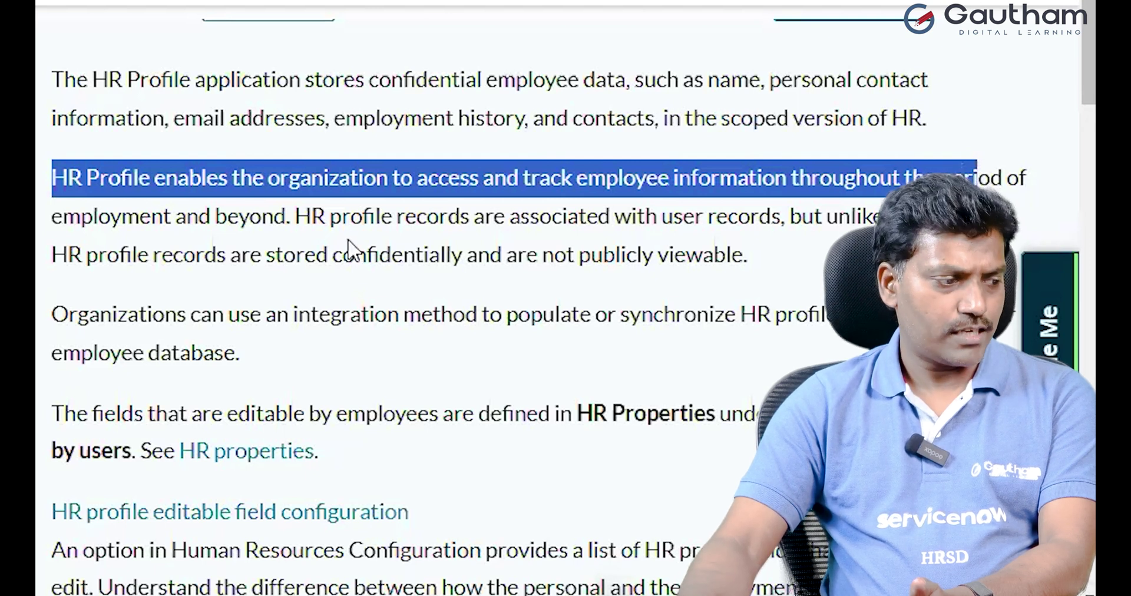
pyautogui.click(190, 248)
pyautogui.moveTo(52, 217); pyautogui.dragTo(287, 209)
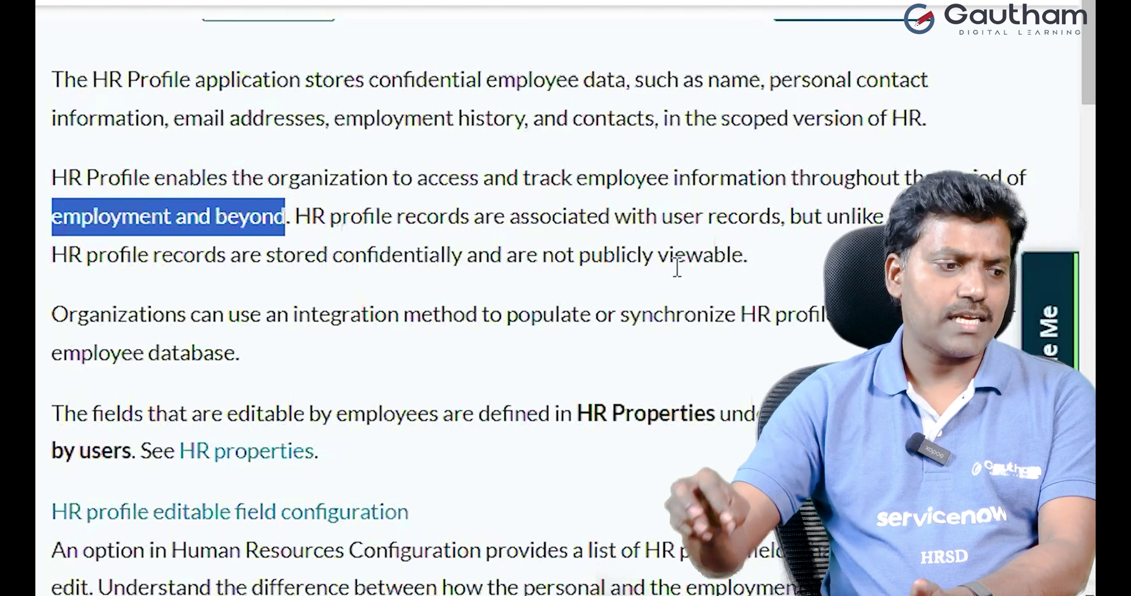
pyautogui.click(497, 267)
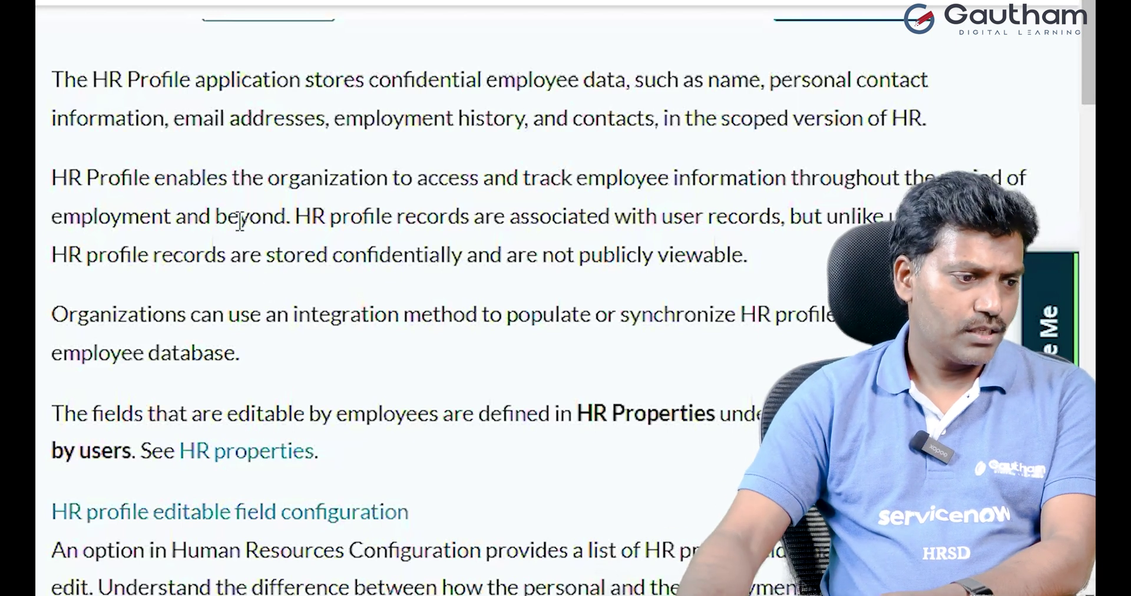
# Highlight the confidentiality and integration-method sentences, then return to the ServiceNow tab
pyautogui.scroll(-2, 235, 220)
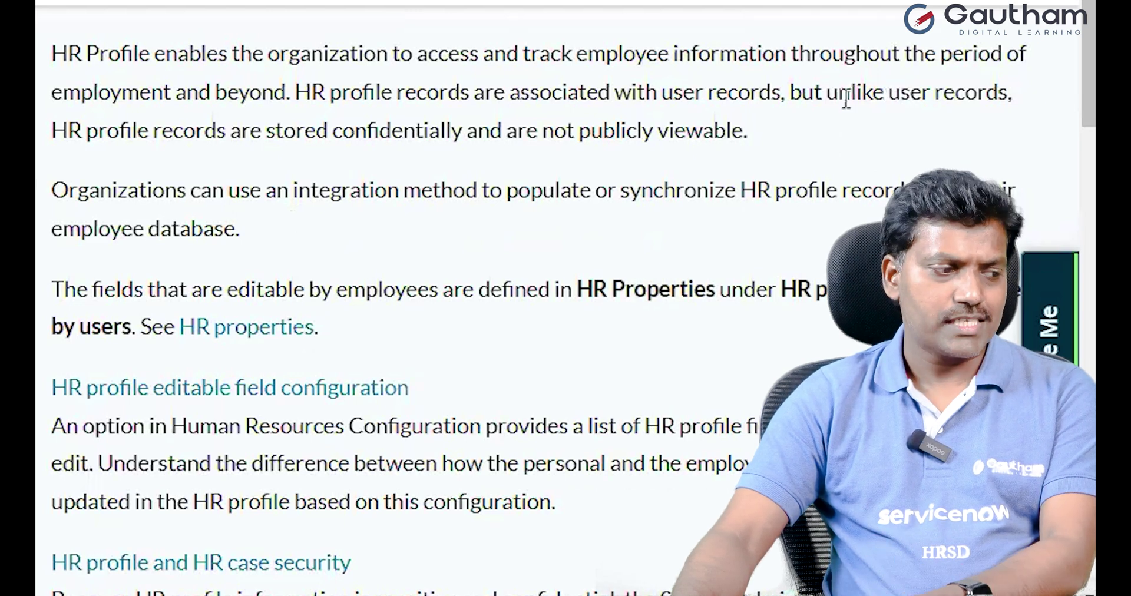
pyautogui.moveTo(52, 130); pyautogui.dragTo(741, 135)
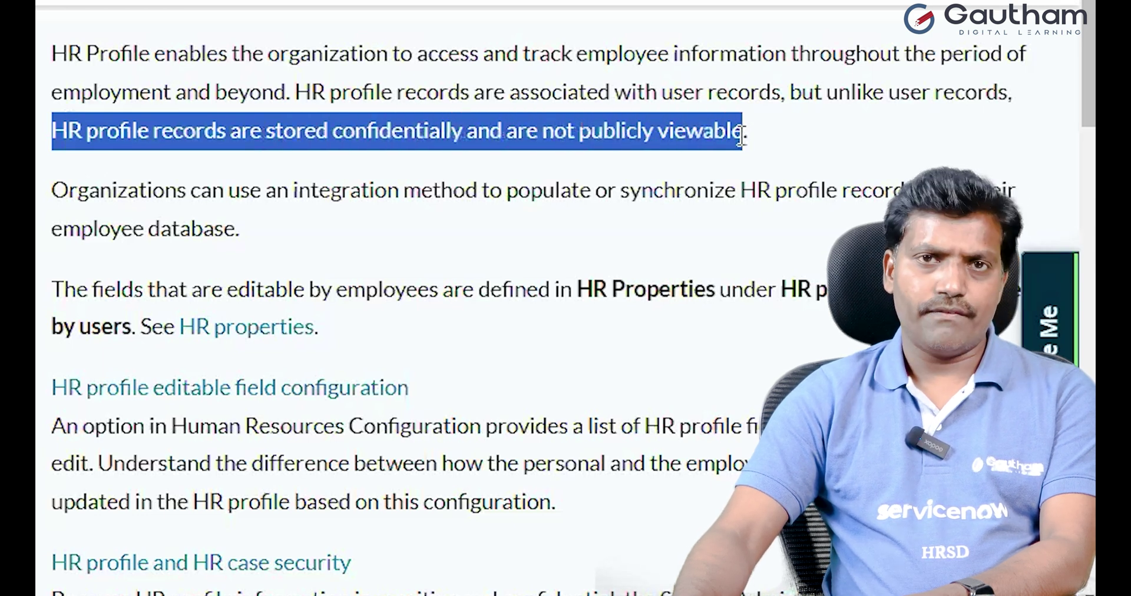
pyautogui.click(475, 253)
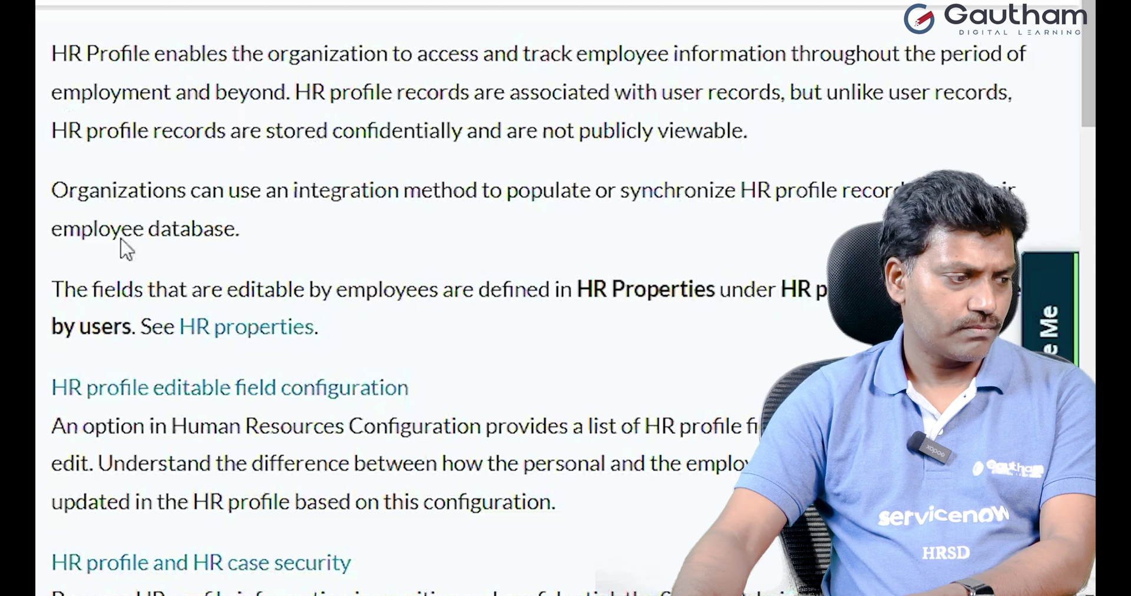
pyautogui.moveTo(59, 191); pyautogui.dragTo(796, 187)
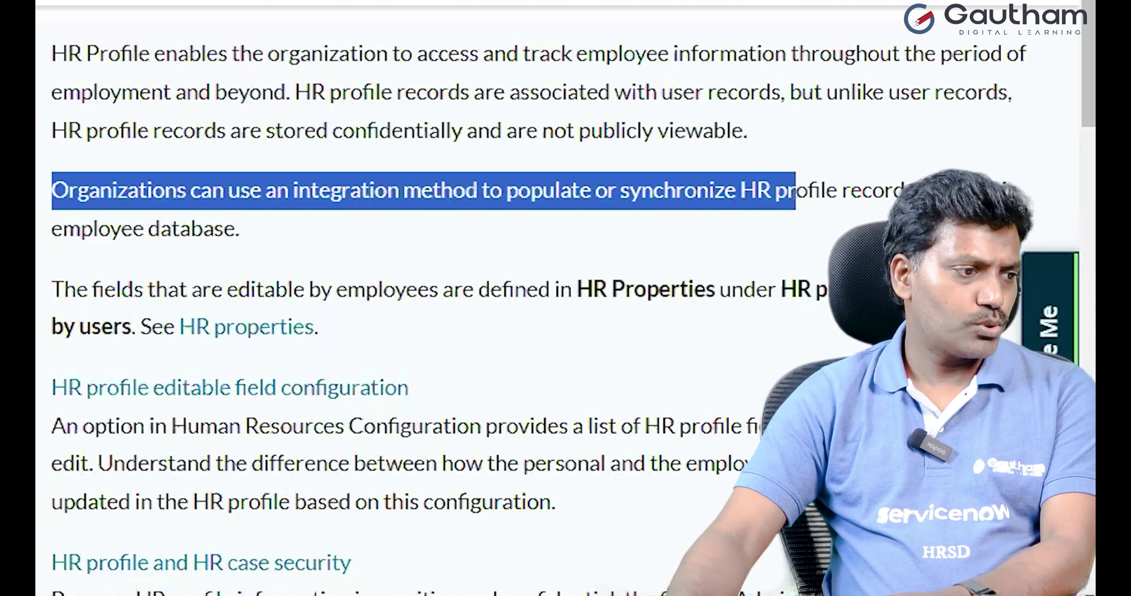
pyautogui.click(669, 17)
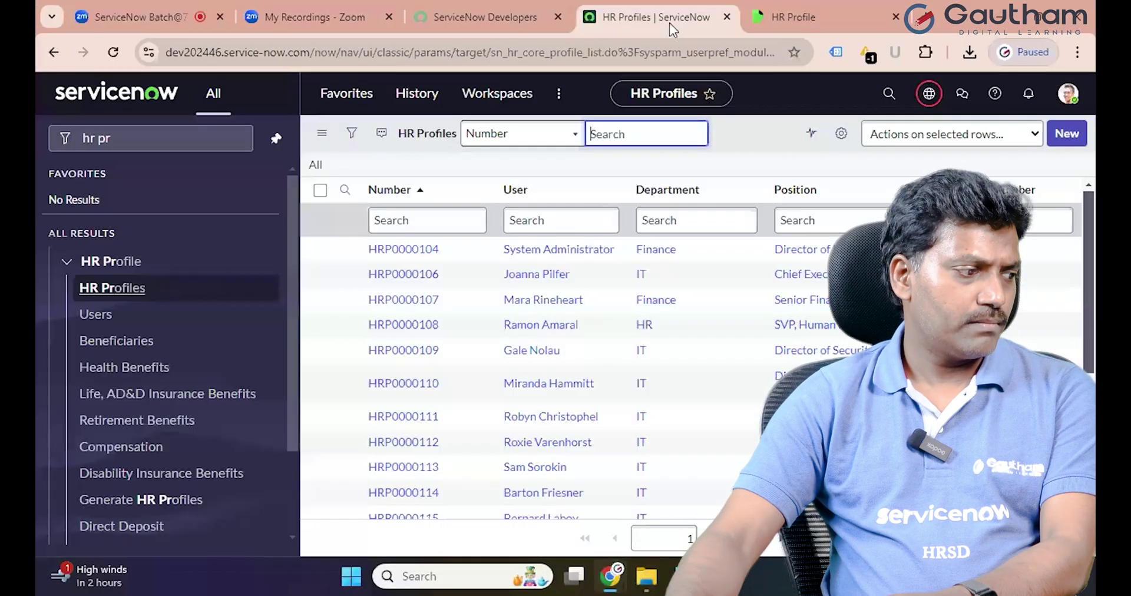
# Reload the HR Profiles list, then go to Users under HR Profile
pyautogui.click(105, 287)
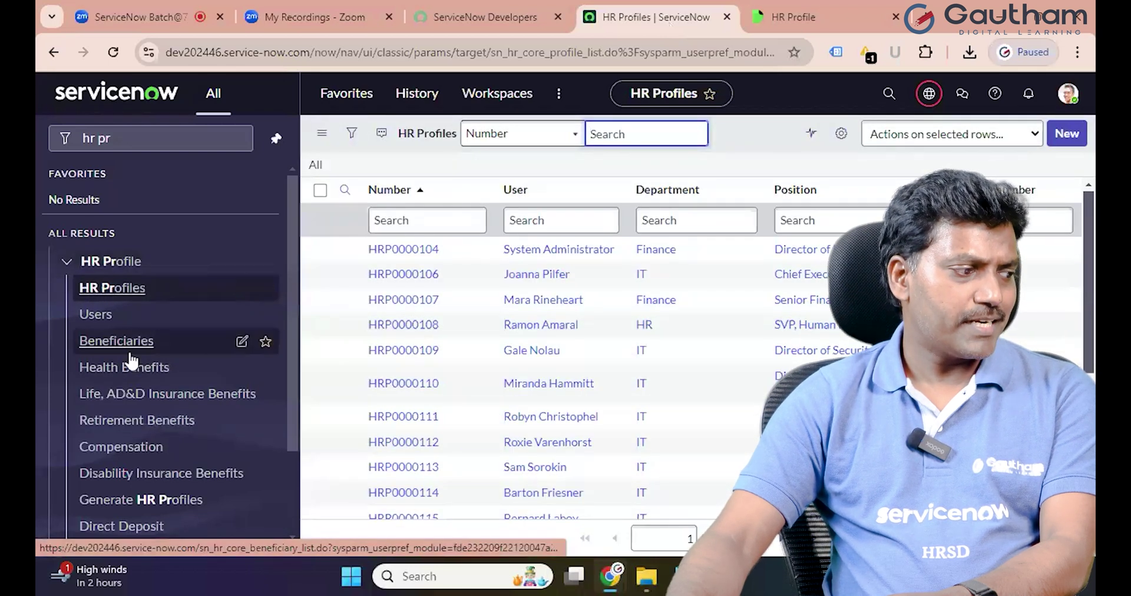
pyautogui.click(94, 288)
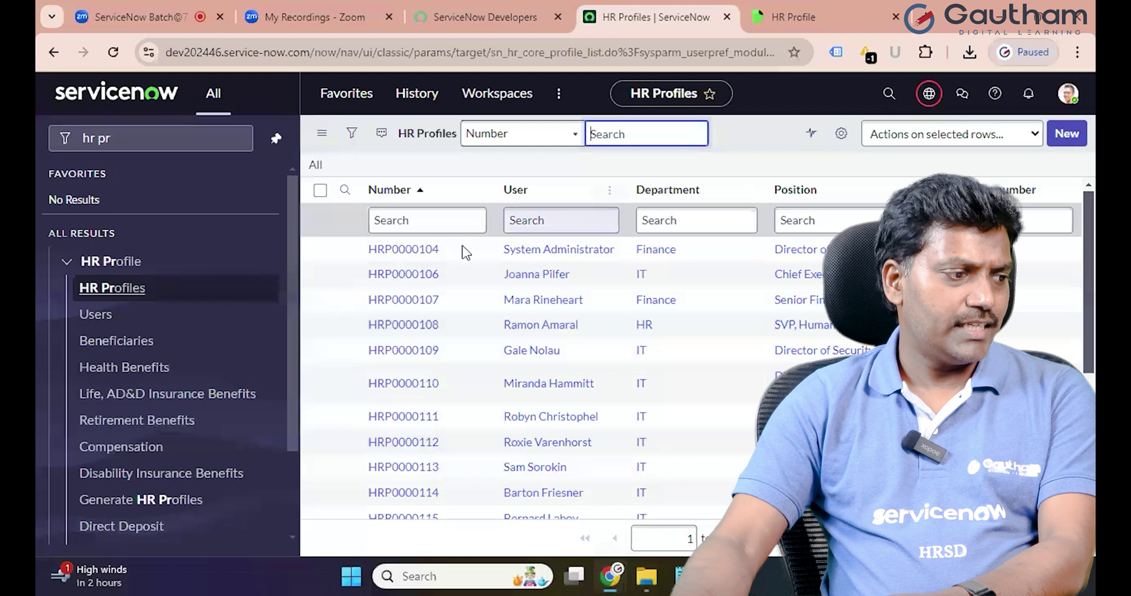
pyautogui.click(96, 317)
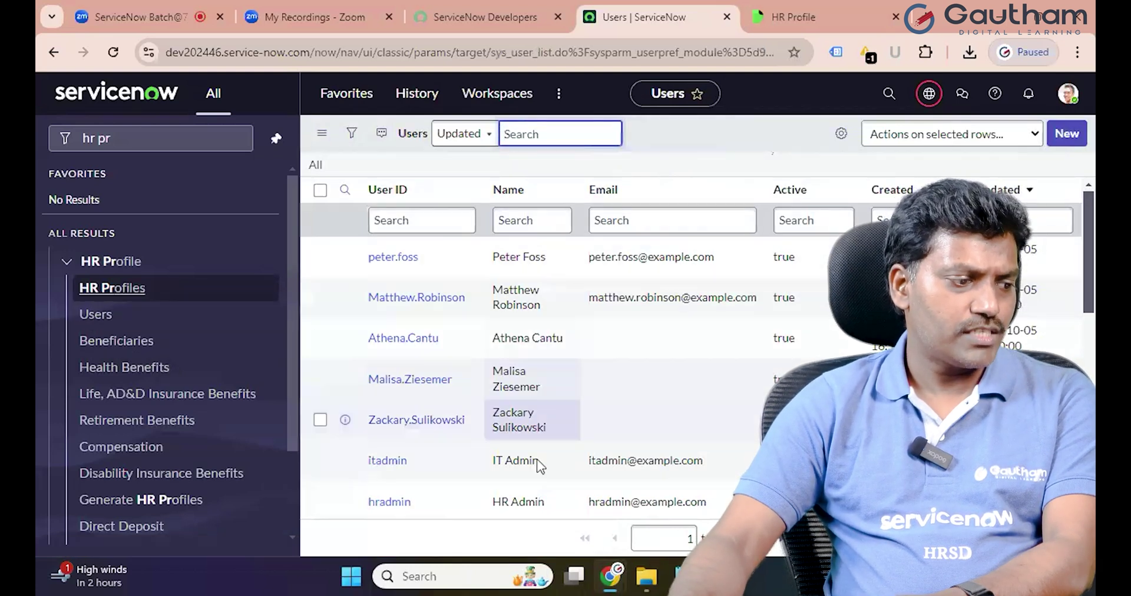
pyautogui.scroll(-2, 157, 454)
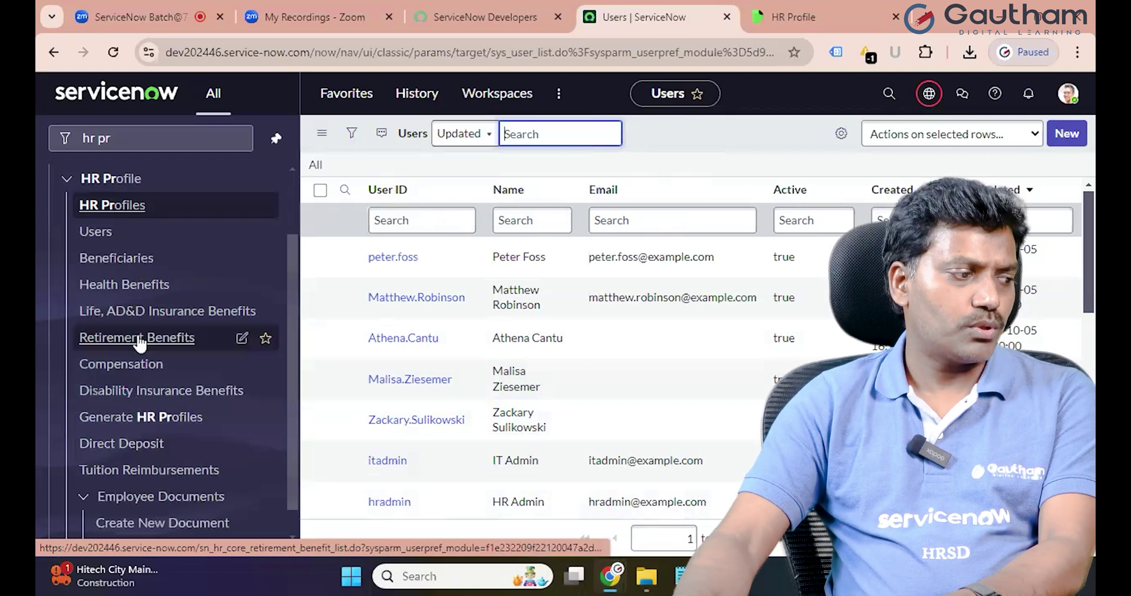
# Browse Health Benefits, Life AD&D, Retirement, Compensation, Disability and Generate HR Profiles, ending on Direct Deposits
pyautogui.click(126, 285)
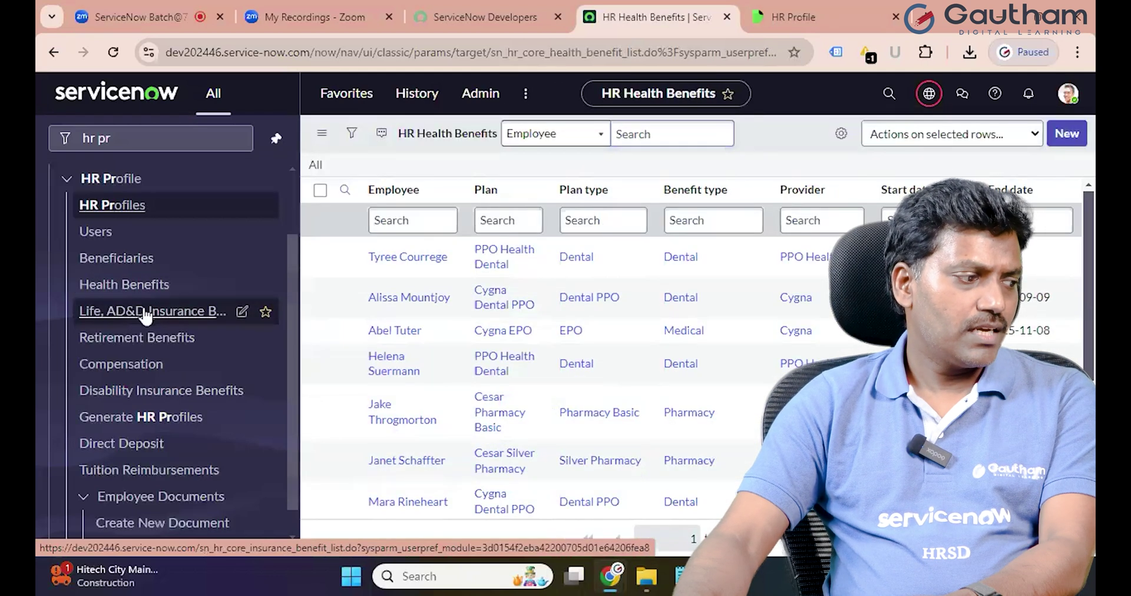
pyautogui.click(142, 306)
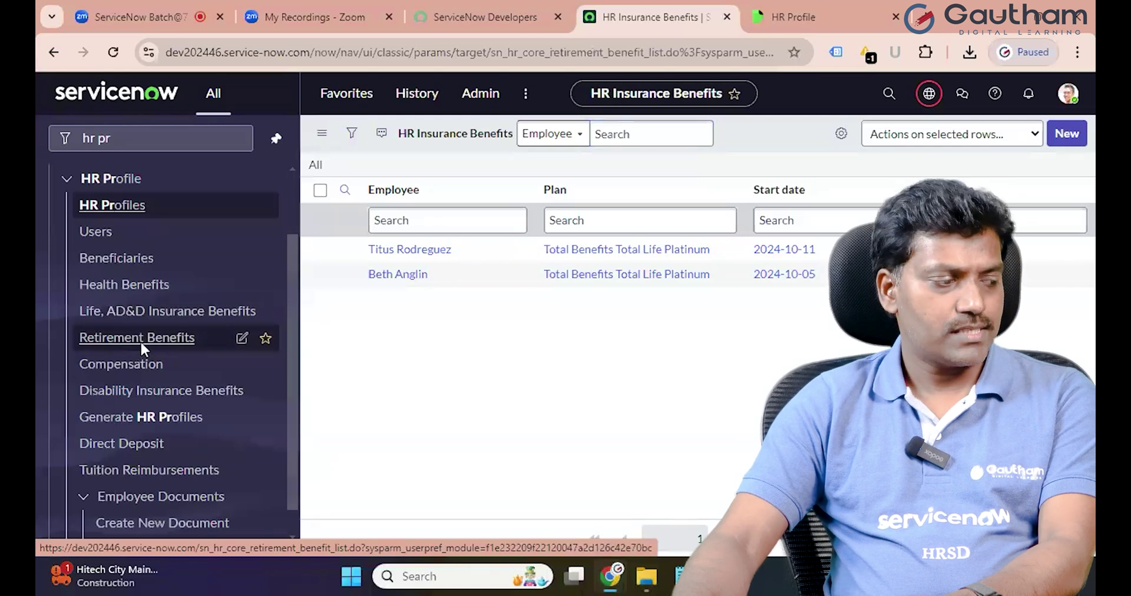
pyautogui.click(125, 370)
pyautogui.scroll(-1, 160, 442)
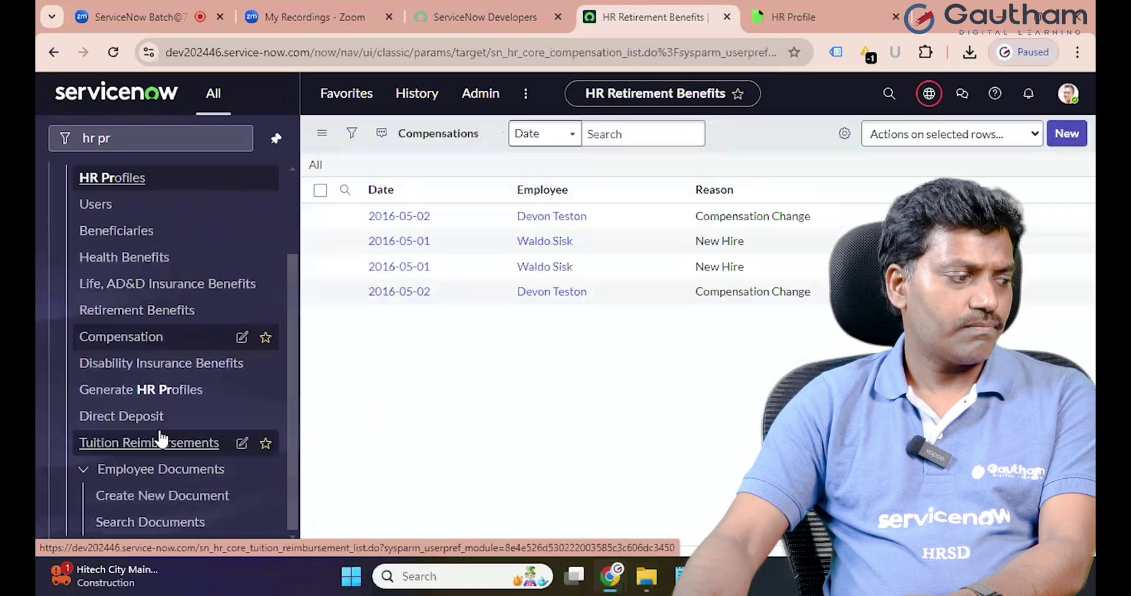
pyautogui.click(143, 368)
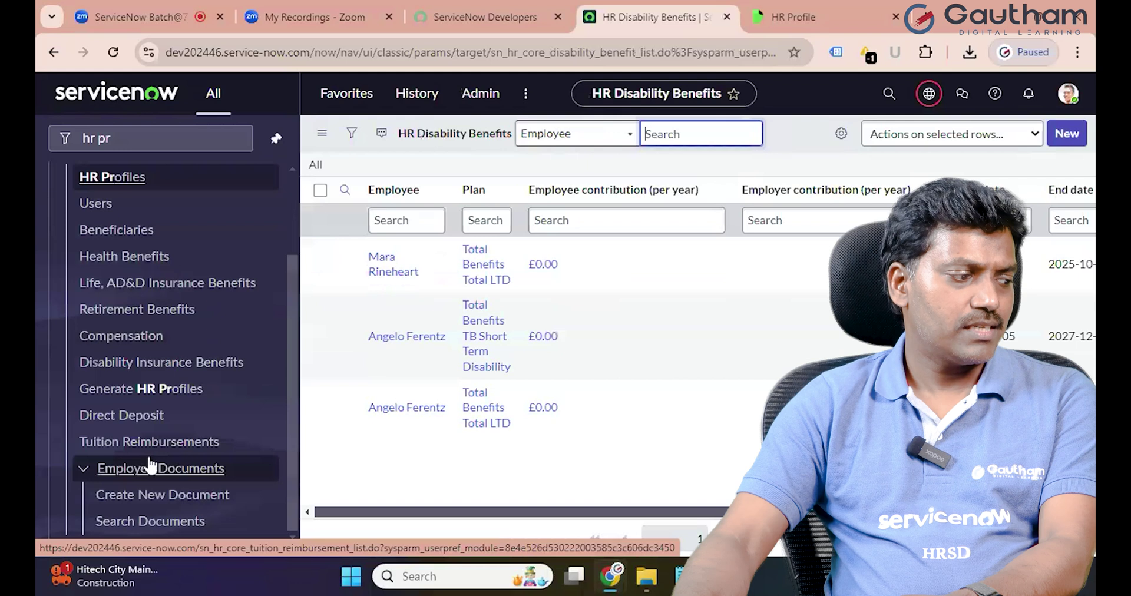
pyautogui.click(124, 389)
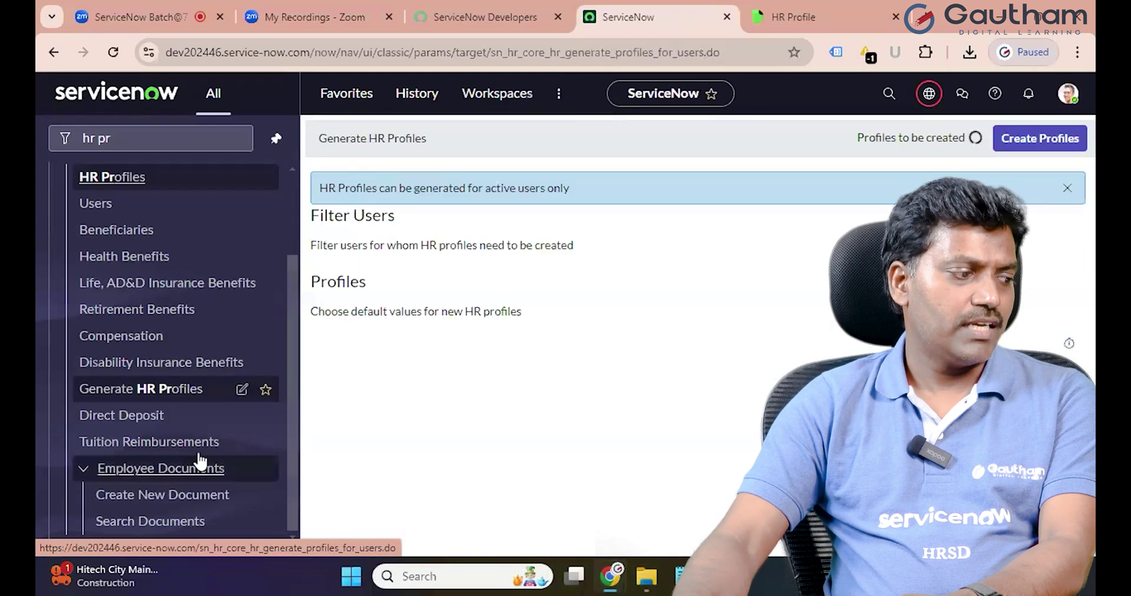
pyautogui.click(142, 416)
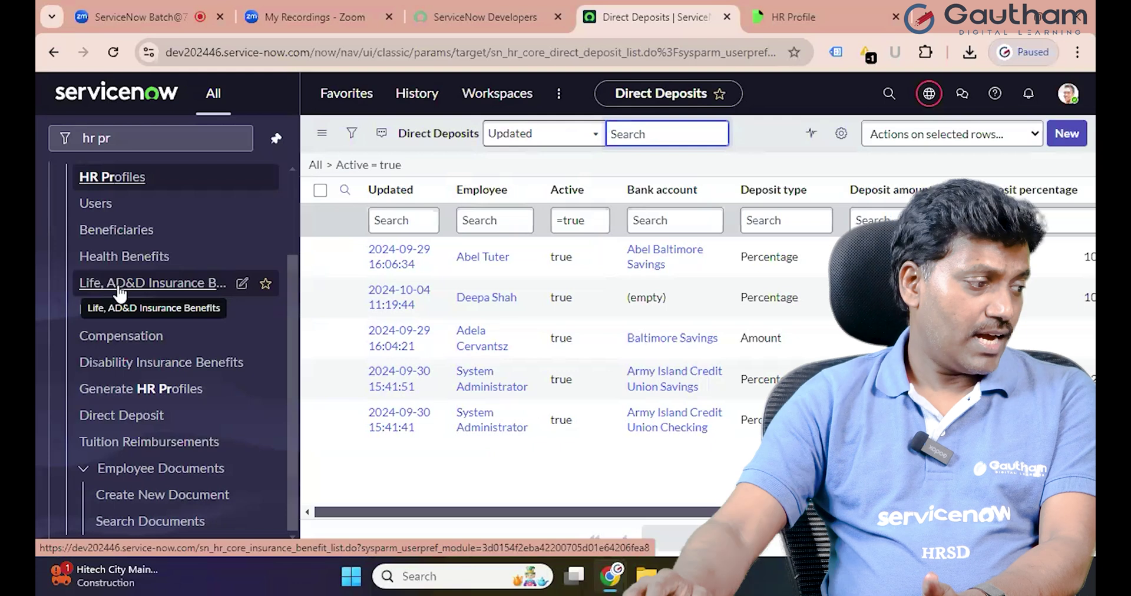
# Open Generate HR Profiles, which shows 69 profiles to be created for active users
pyautogui.click(136, 390)
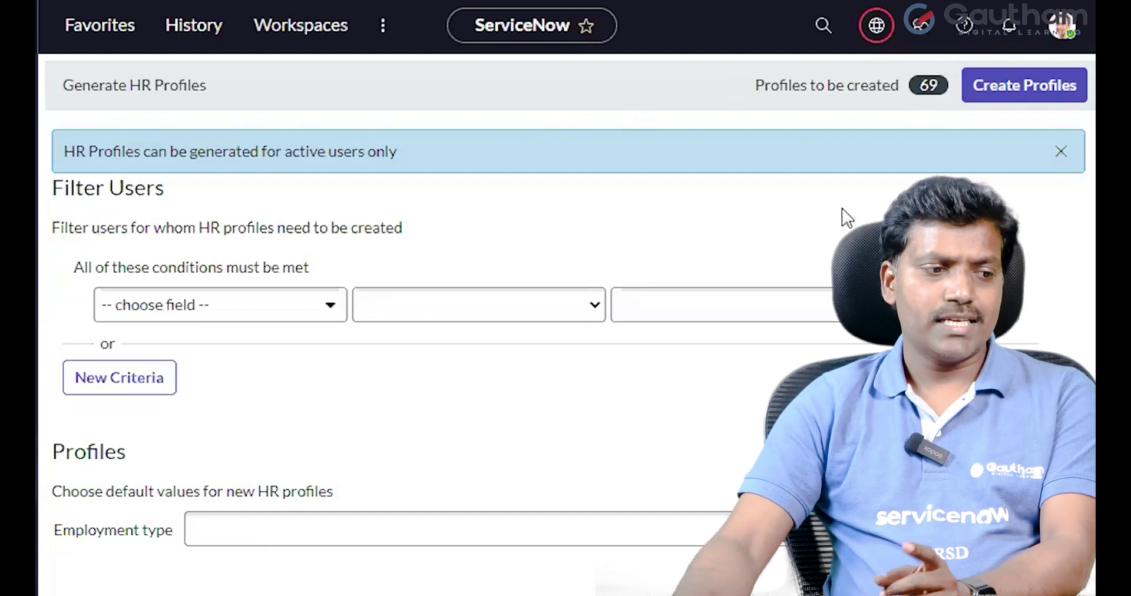
# Filter the users by Department is IT
pyautogui.click(236, 312)
pyautogui.write('dep')
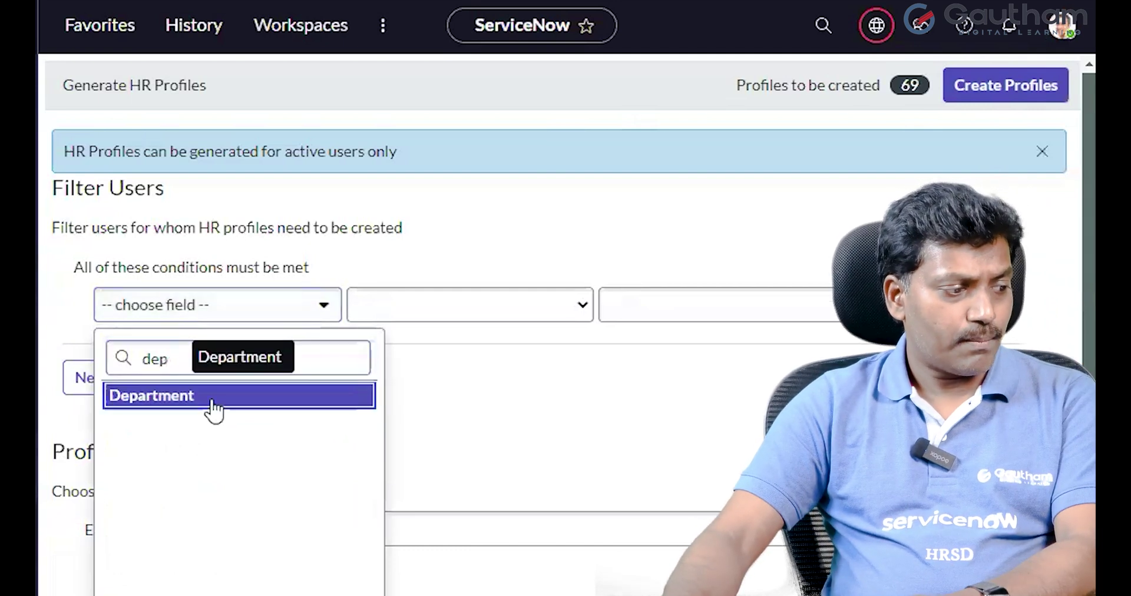
pyautogui.click(213, 407)
pyautogui.click(697, 308)
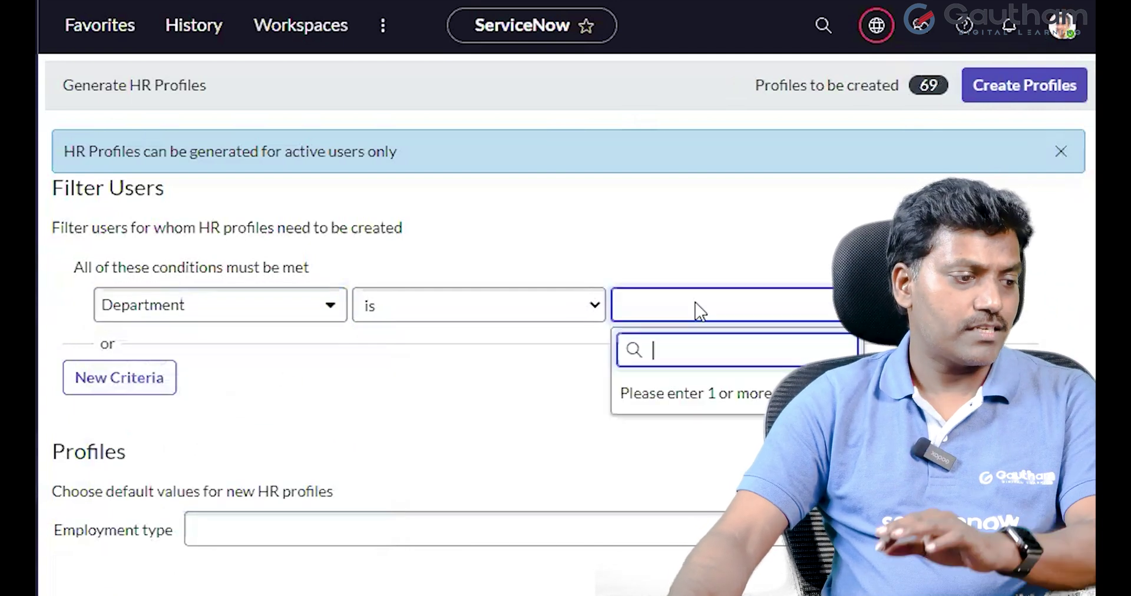
pyautogui.write('it')
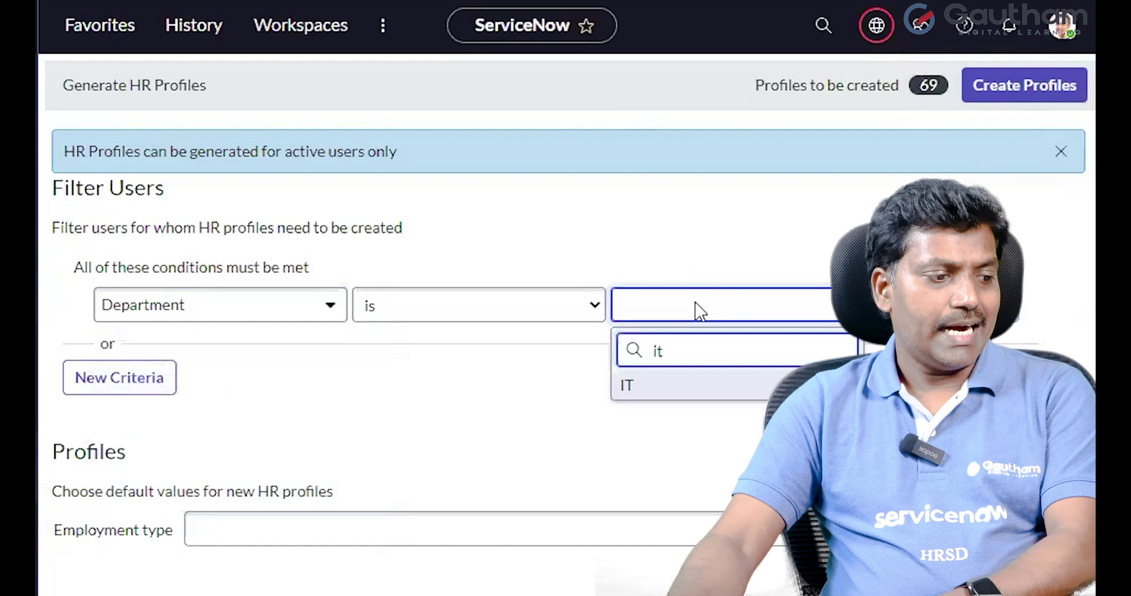
pyautogui.click(658, 390)
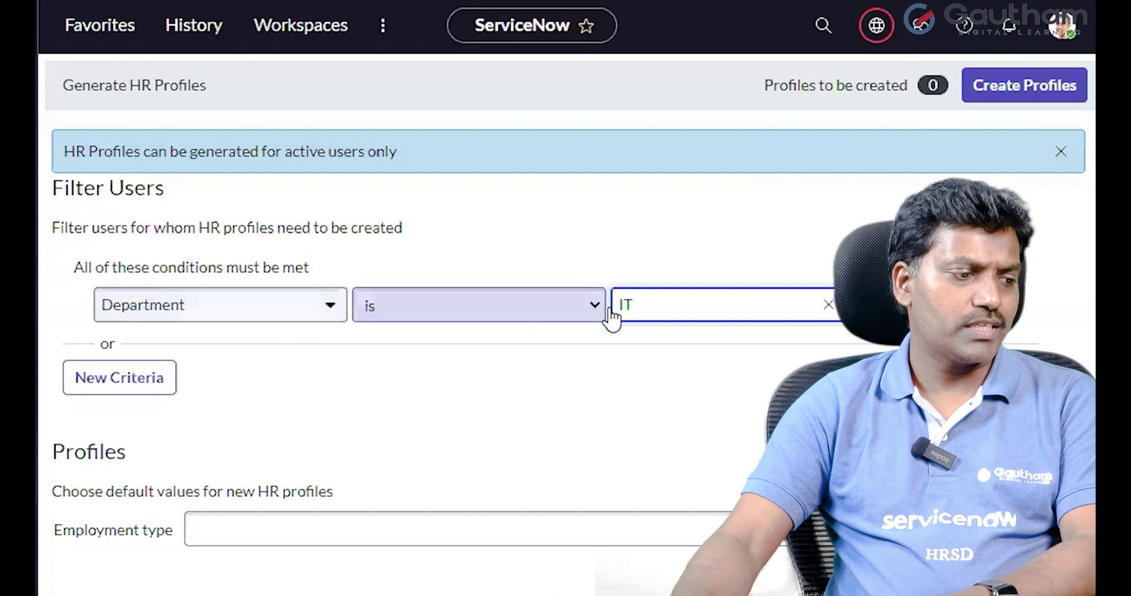
# Switch the department to Finance, then clear the value and dismiss the active-users notice
pyautogui.click(648, 312)
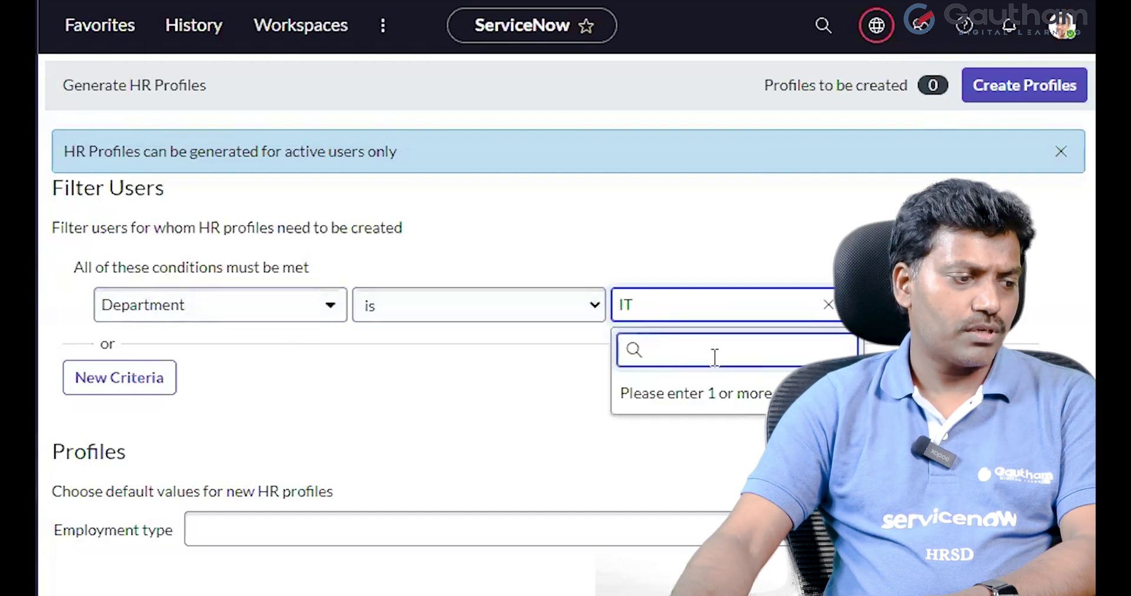
pyautogui.click(843, 329)
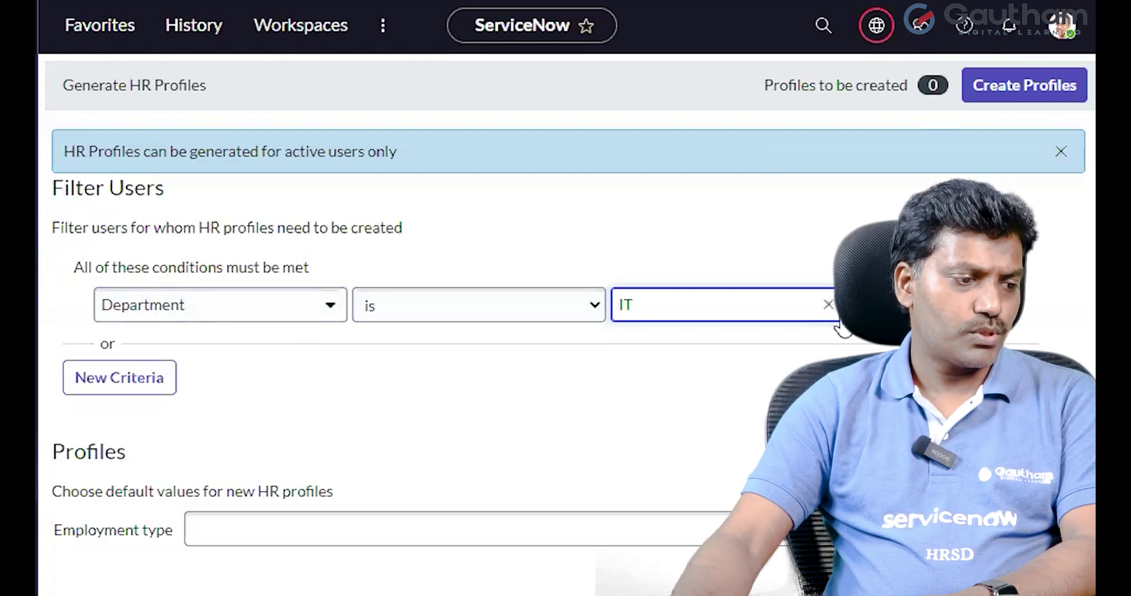
pyautogui.click(835, 321)
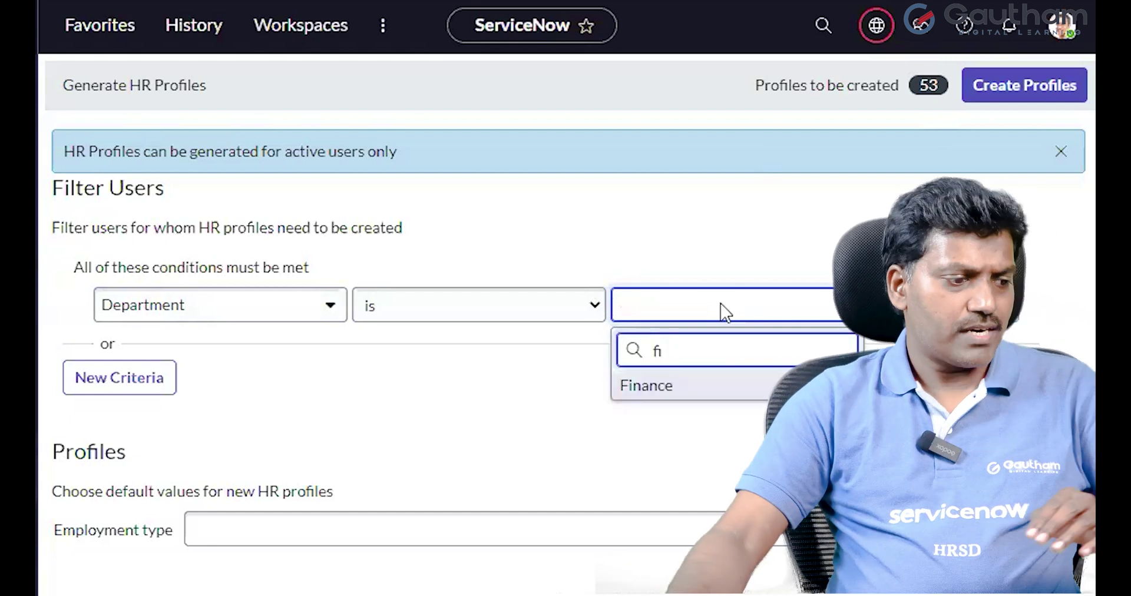
pyautogui.click(727, 382)
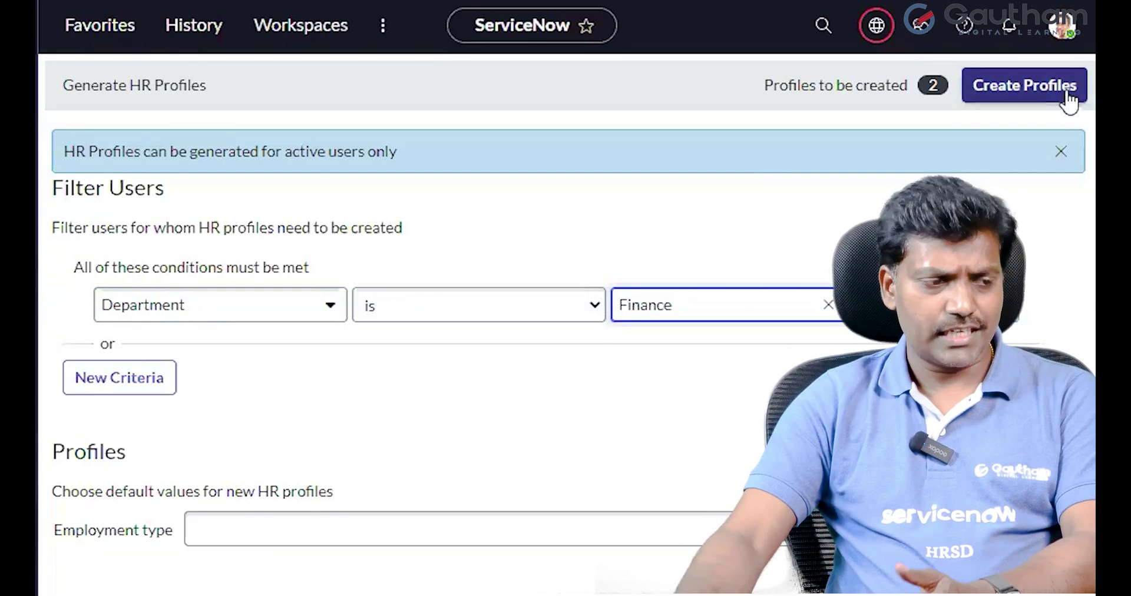
pyautogui.click(828, 305)
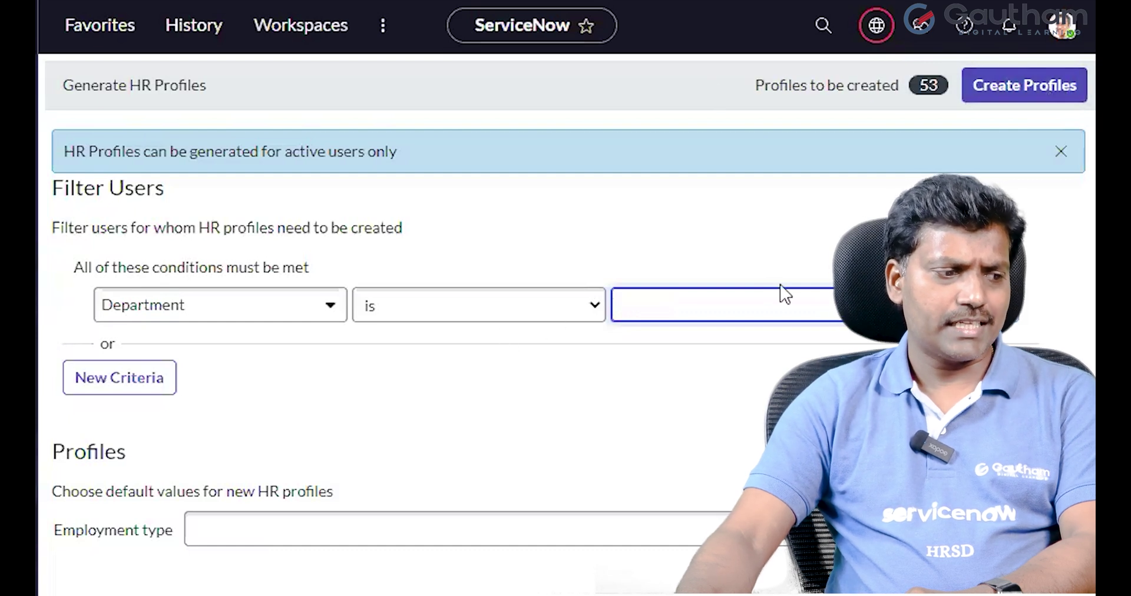
pyautogui.click(1061, 152)
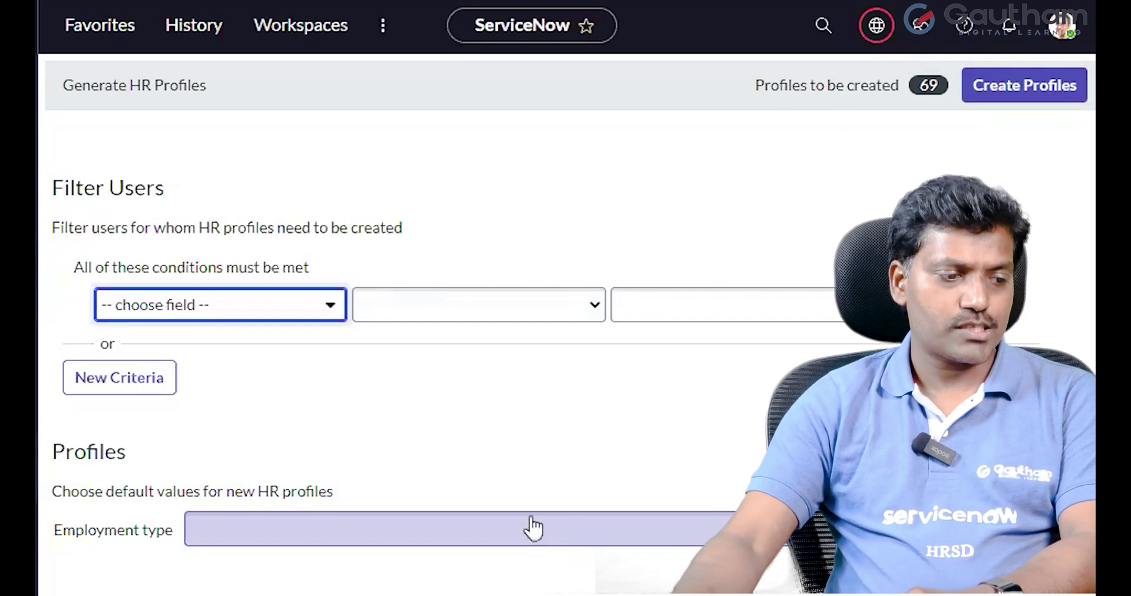
# Create all 69 HR profiles and review the resulting profile list
pyautogui.click(1031, 96)
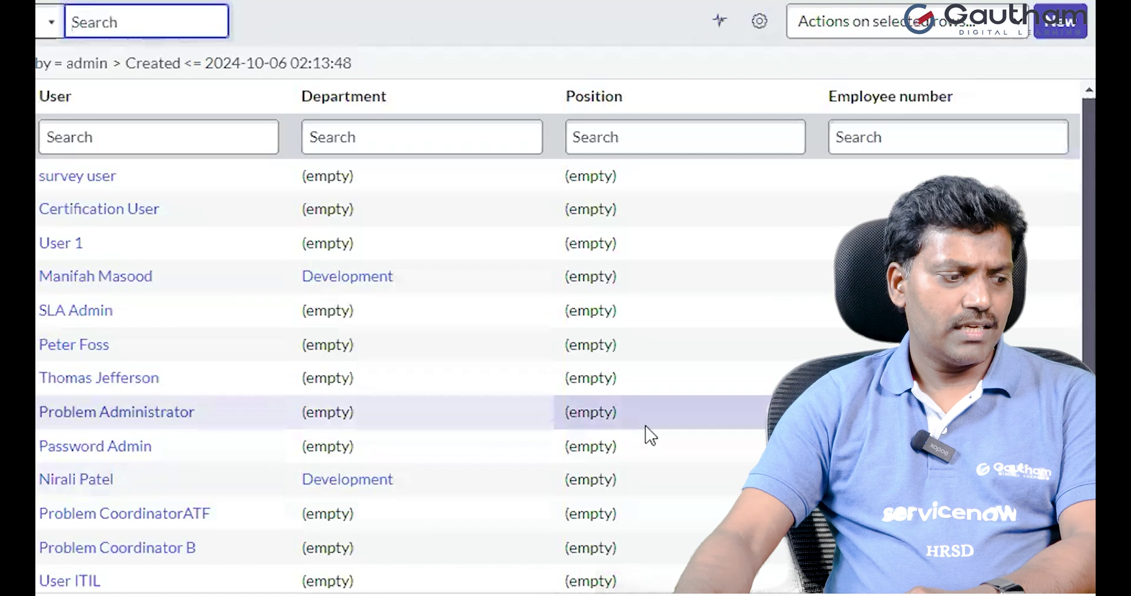
pyautogui.scroll(-4, 646, 430)
pyautogui.scroll(4, 522, 504)
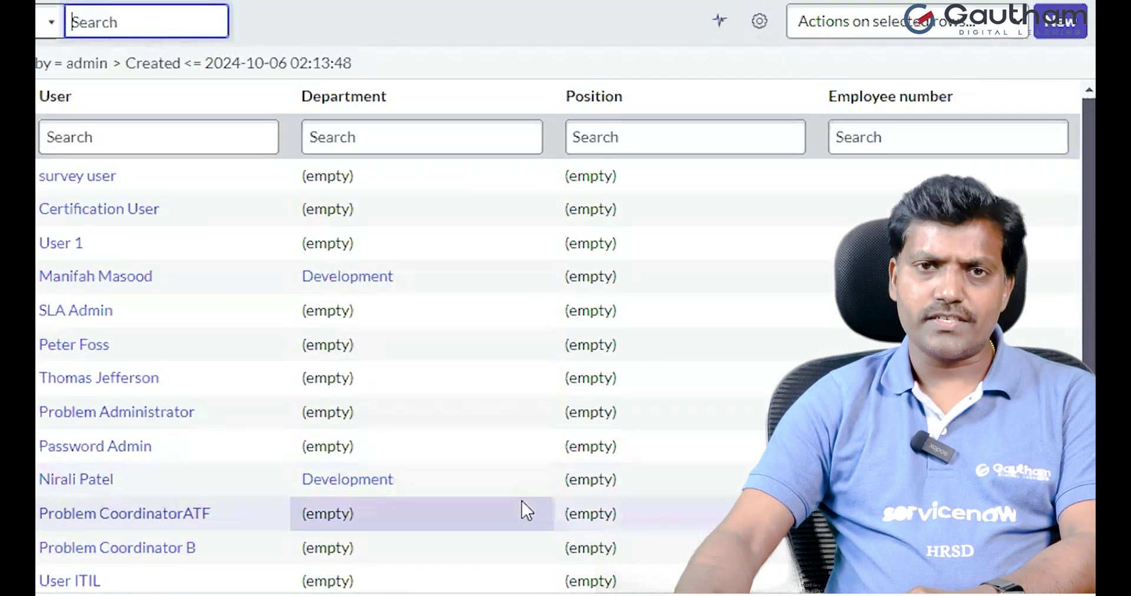
# Export the HR Profiles list as a landscape PDF from the Department column menu
pyautogui.click(531, 98)
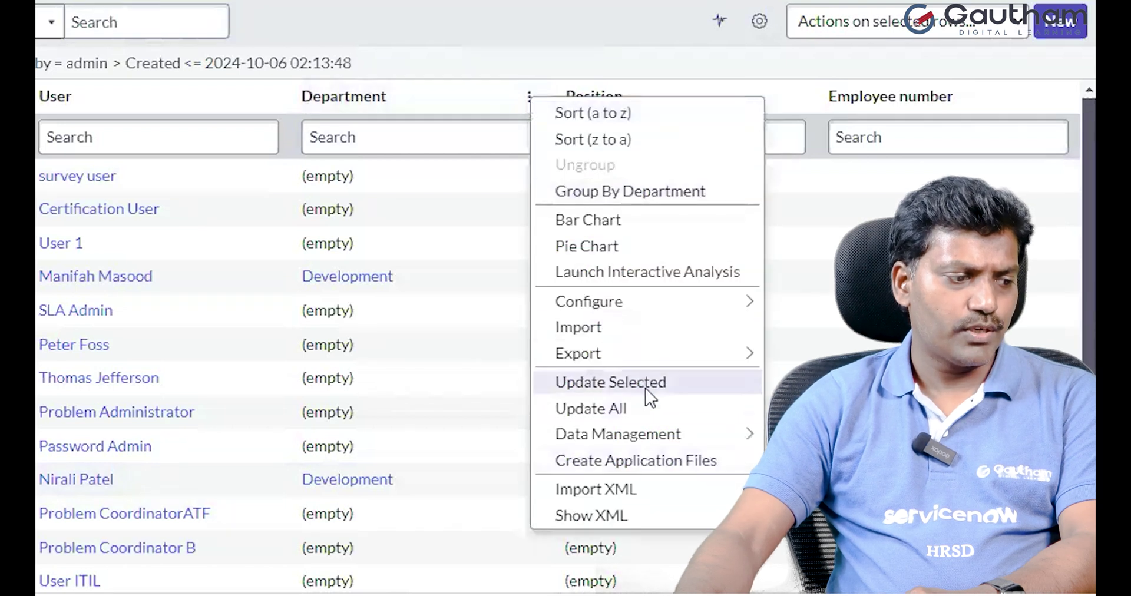
pyautogui.moveTo(743, 361)
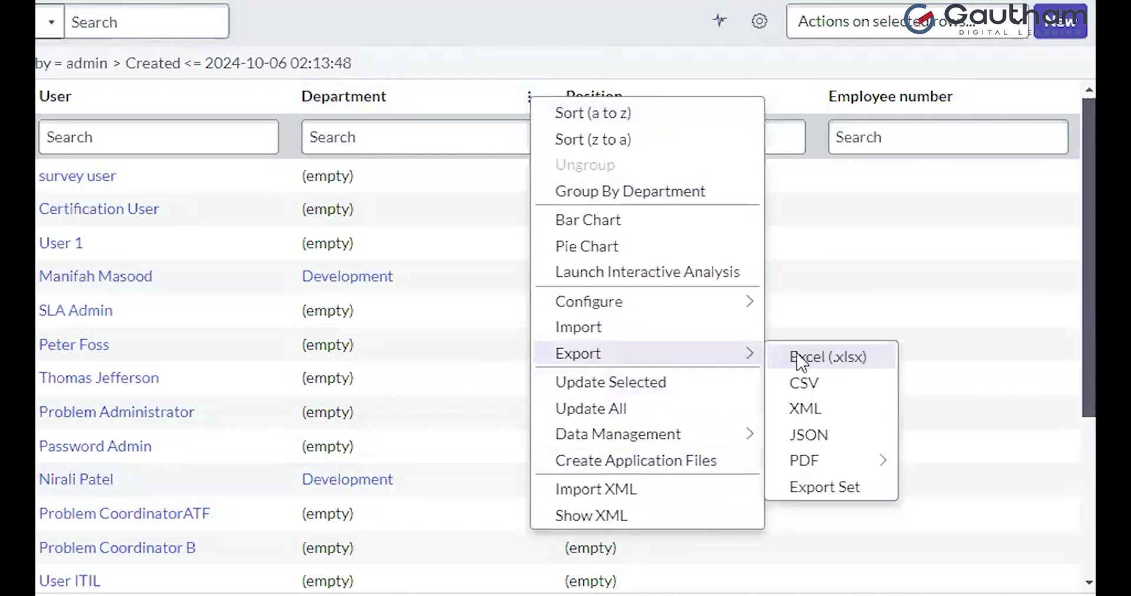
pyautogui.moveTo(853, 457)
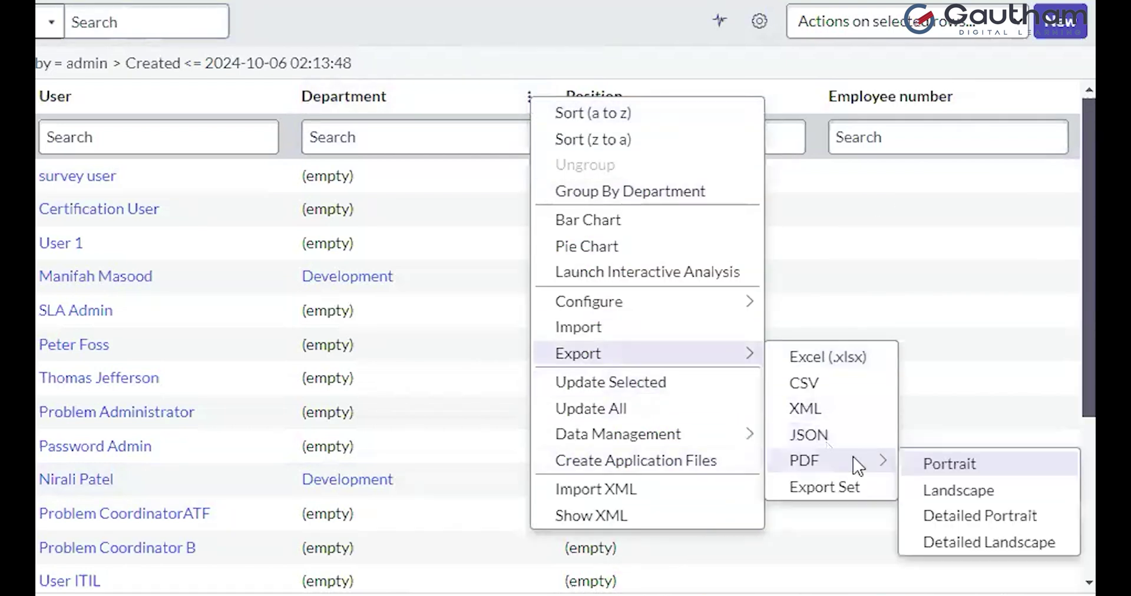
pyautogui.click(959, 490)
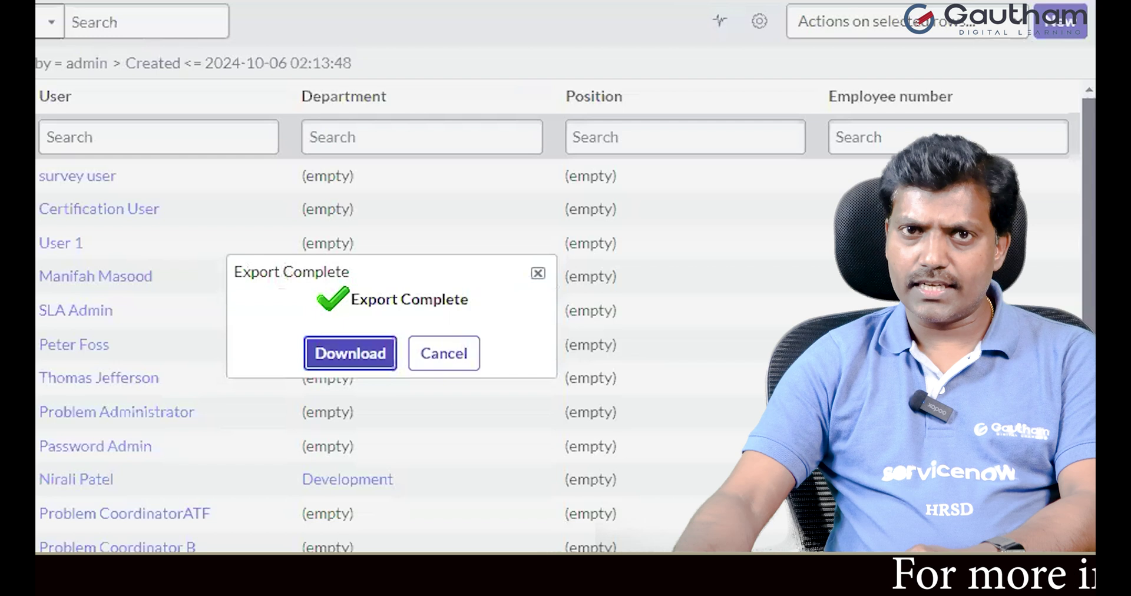
# Download the landscape sn_hr_core_profile.pdf, review its three pages, and close it
pyautogui.click(354, 357)
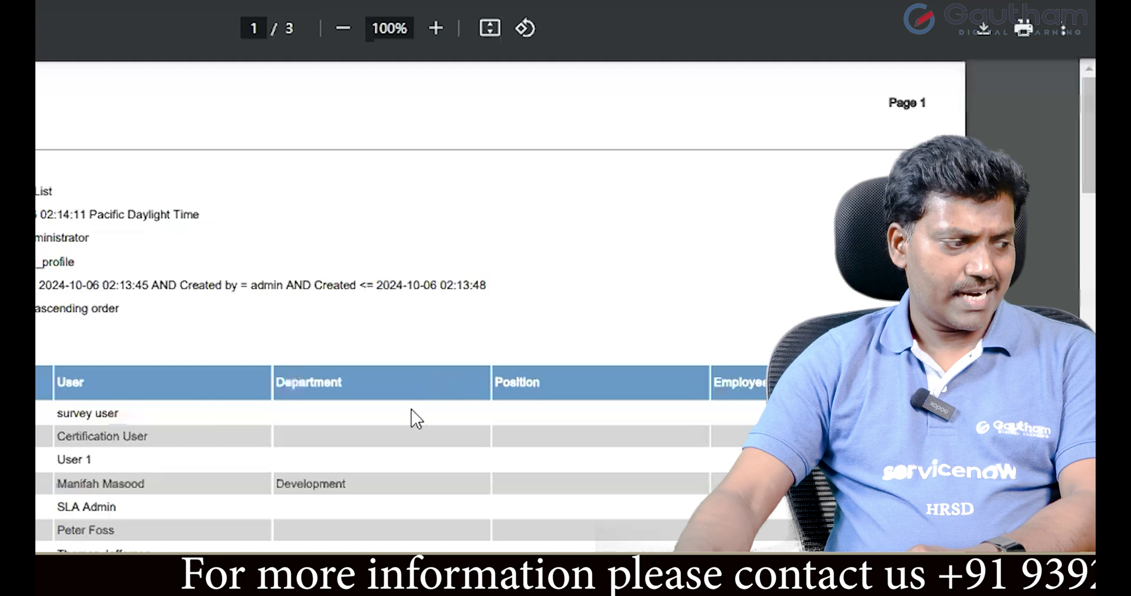
pyautogui.scroll(-15, 415, 419)
pyautogui.scroll(-20, 419, 411)
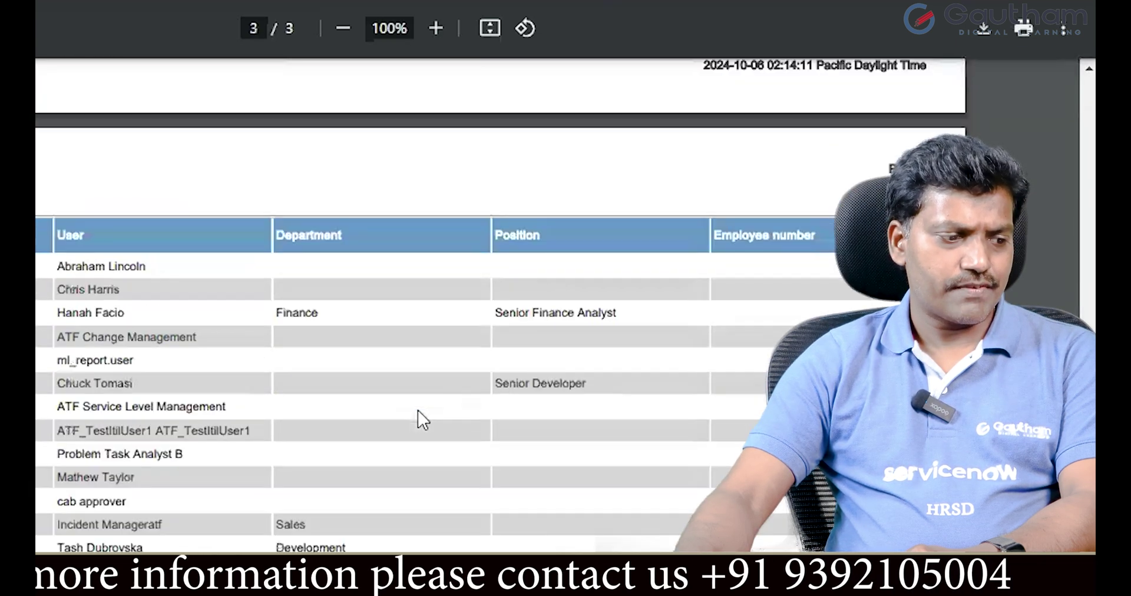
pyautogui.scroll(20, 418, 411)
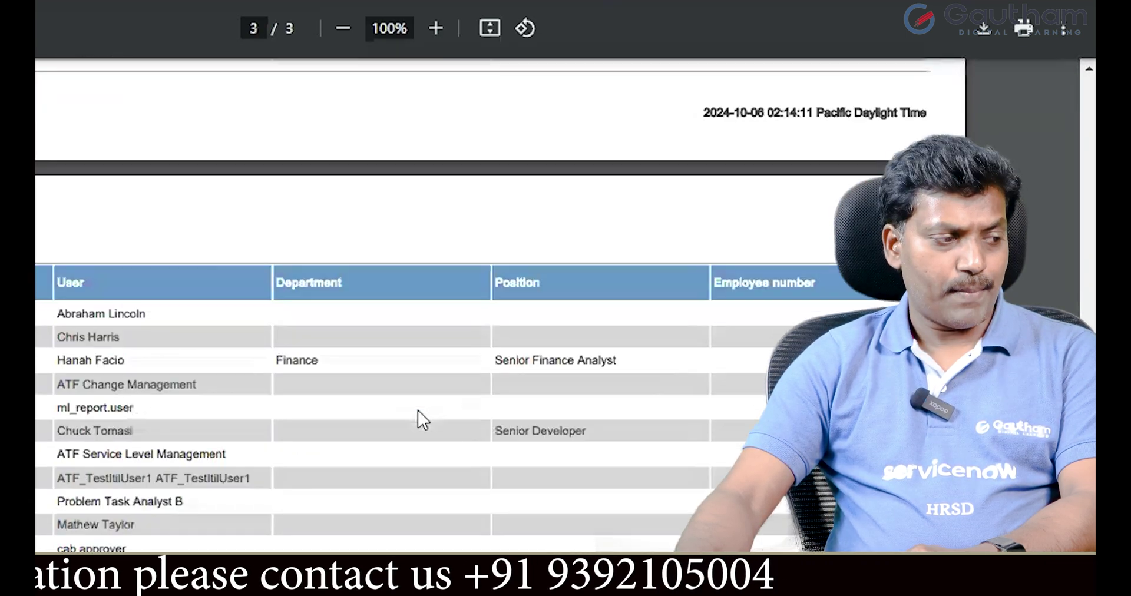
pyautogui.scroll(3, 419, 411)
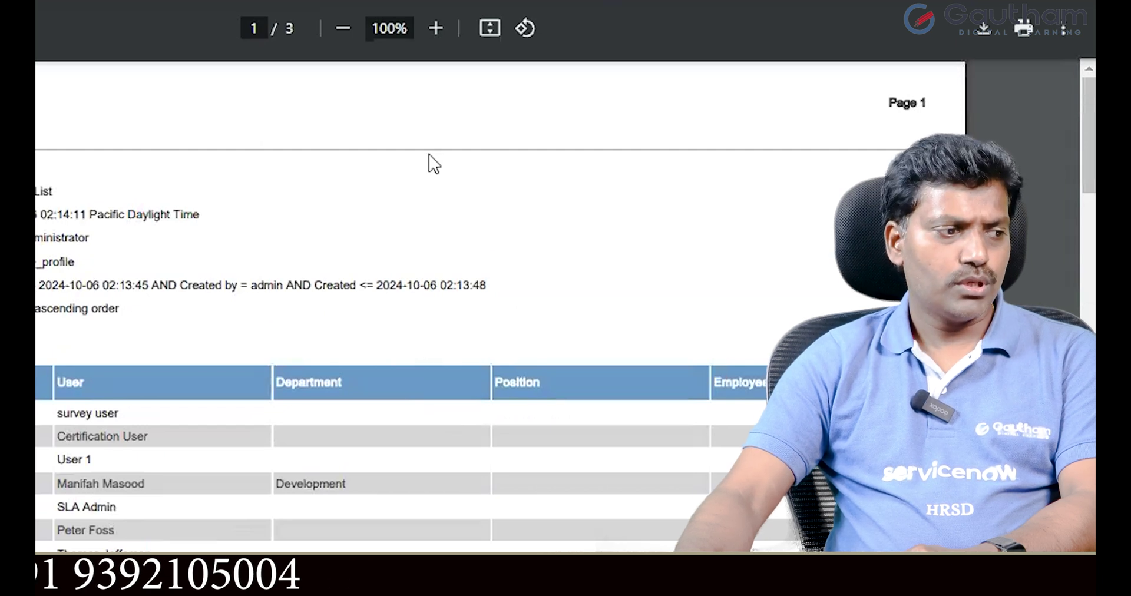
pyautogui.hotkey('ctrl', 'w')
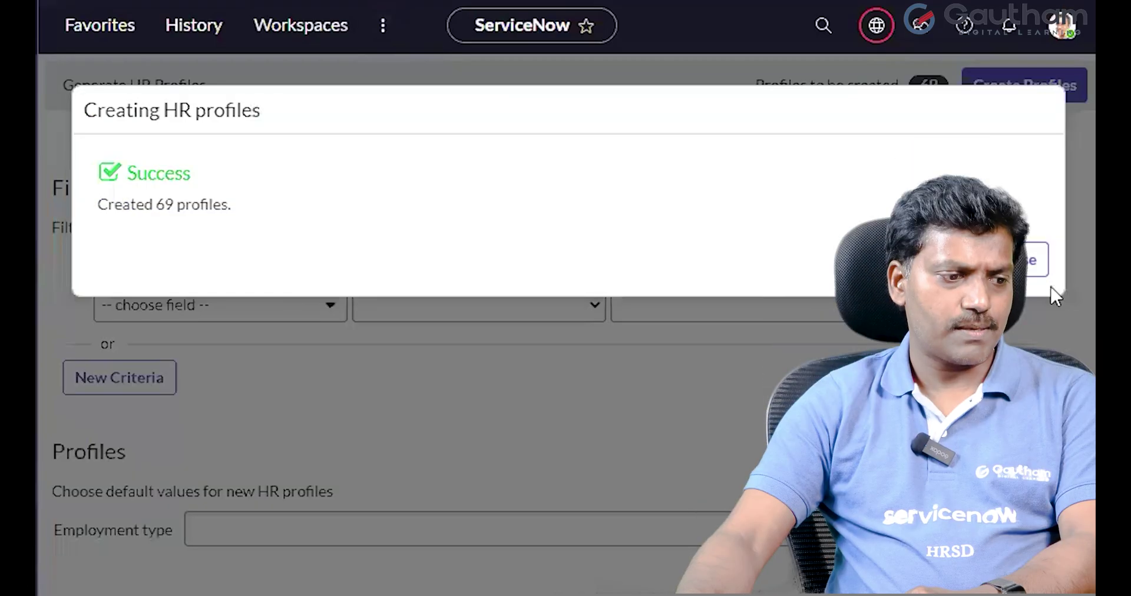
# Filter the navigator for 'hr pro' and open the 639-record HR Profiles list after briefly checking Users
pyautogui.click(1026, 260)
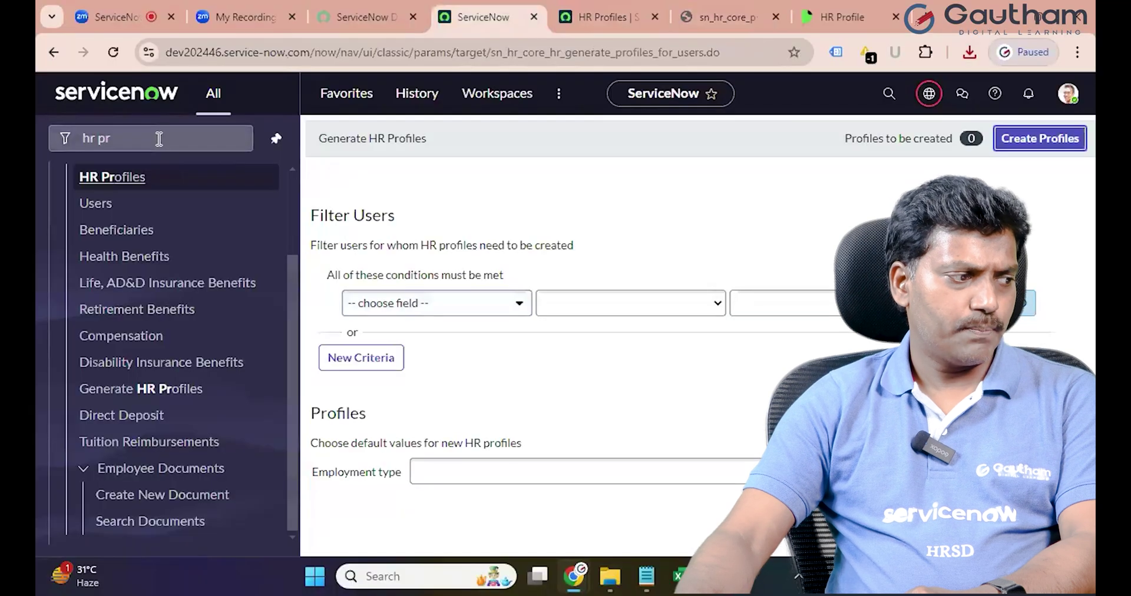
pyautogui.moveTo(157, 139); pyautogui.dragTo(35, 137)
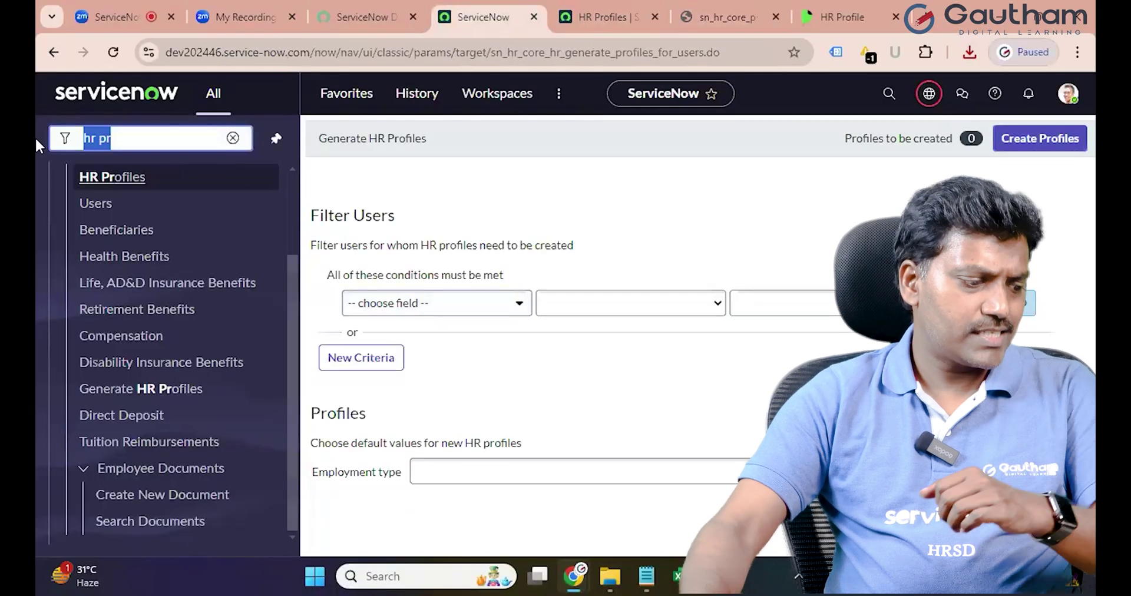
pyautogui.write('hr')
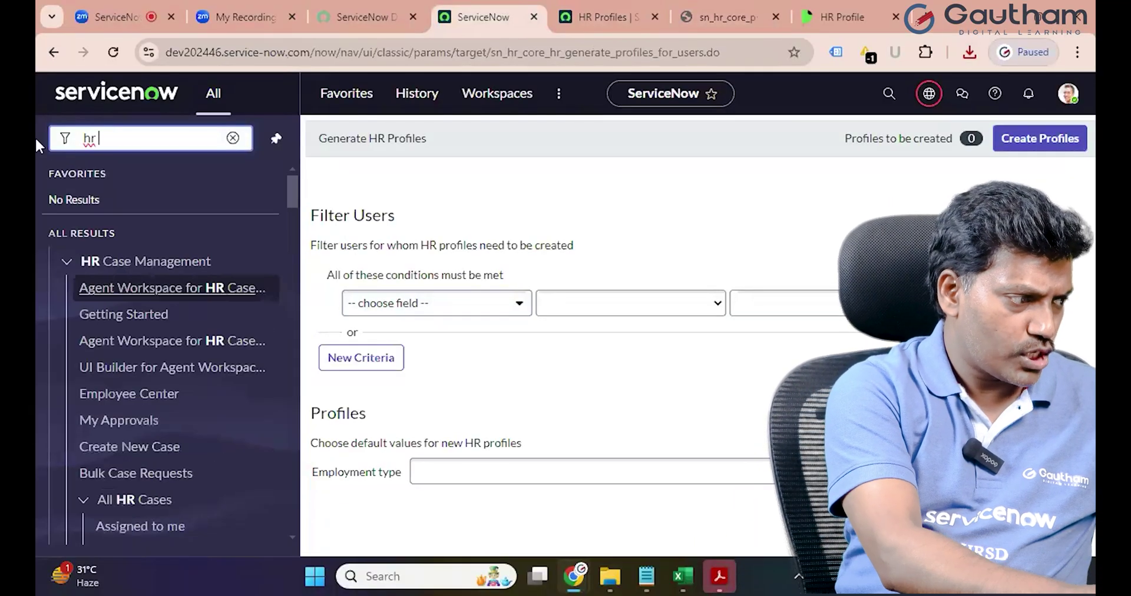
pyautogui.write(' pro')
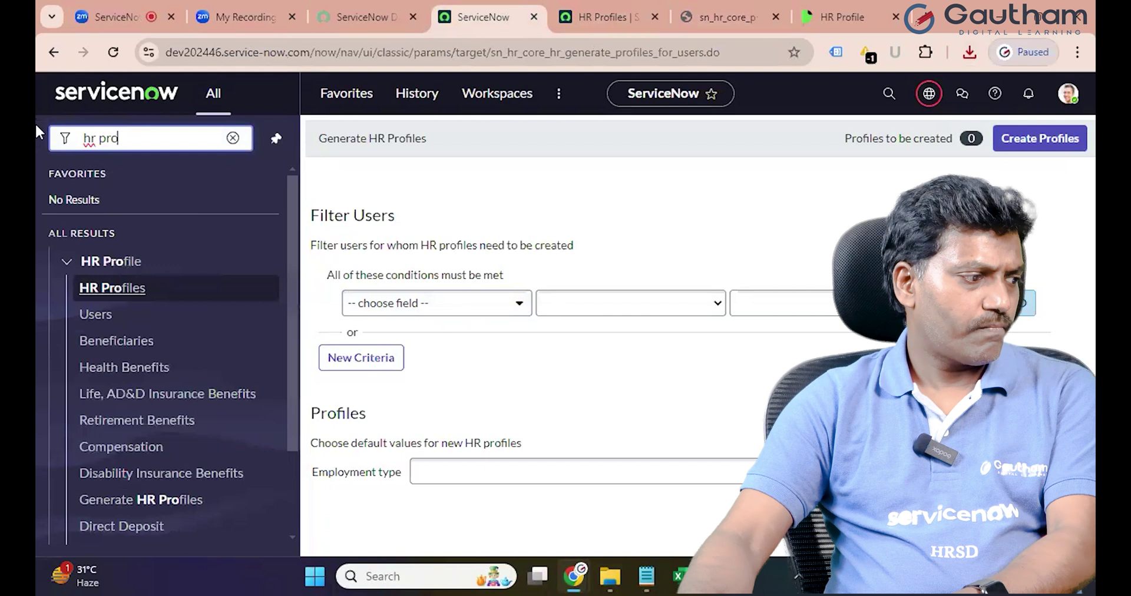
pyautogui.click(118, 290)
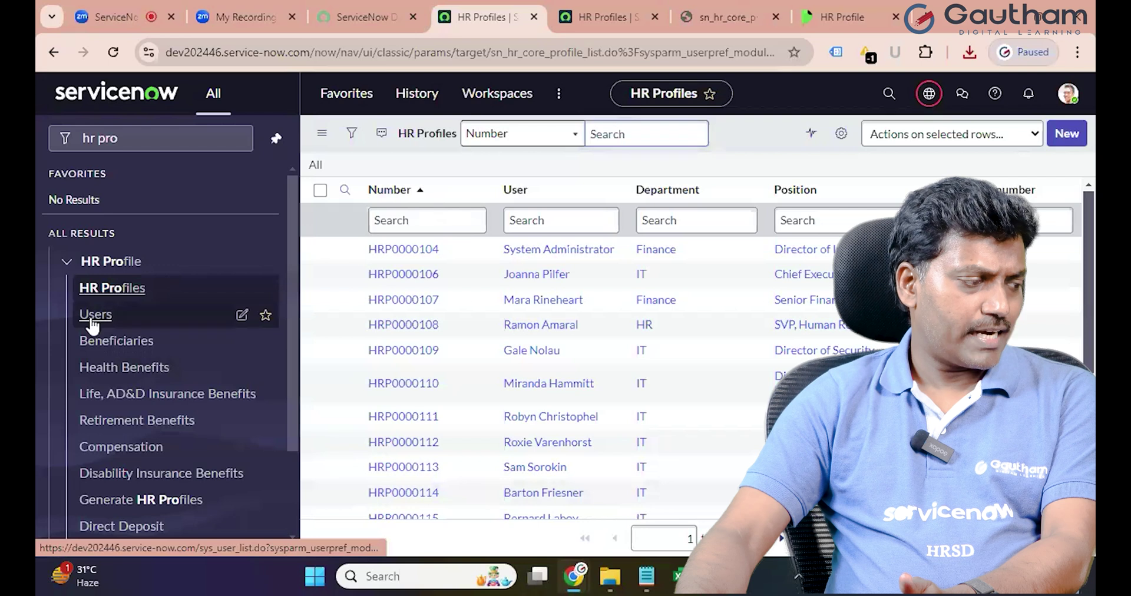
pyautogui.click(92, 315)
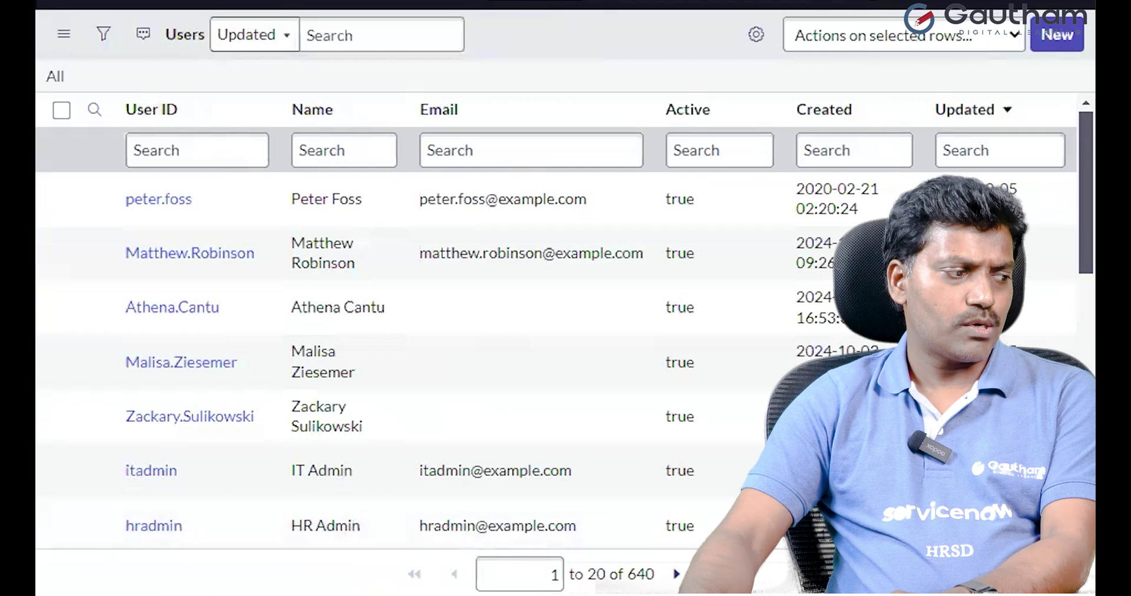
pyautogui.click(18, 295)
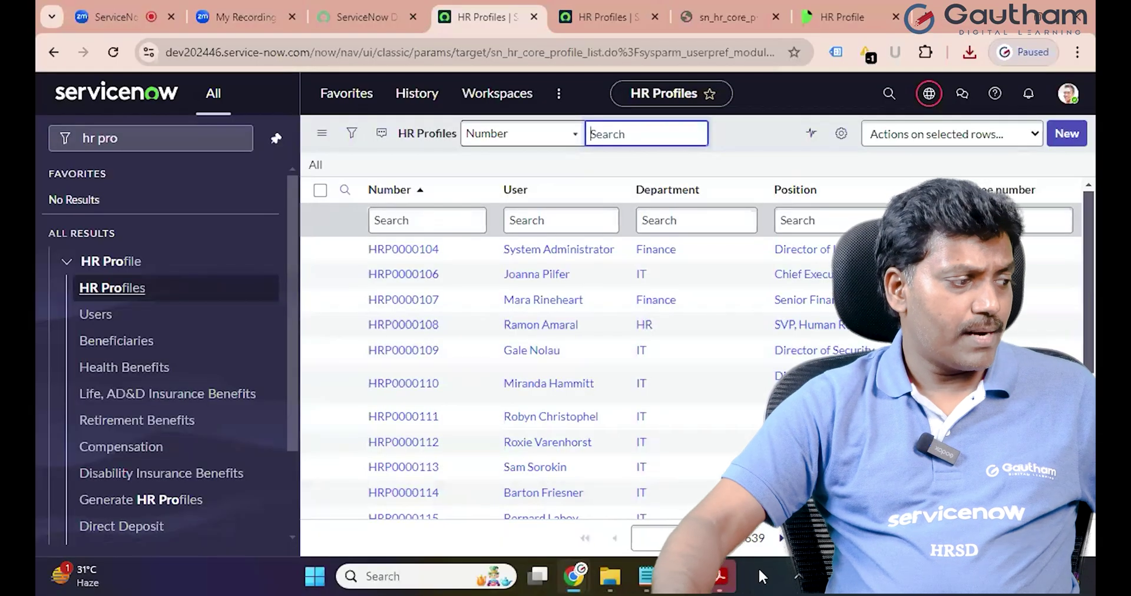
# Filter the navigator for 'user ad', open the Users list, and start a new user record
pyautogui.moveTo(127, 138); pyautogui.dragTo(36, 135)
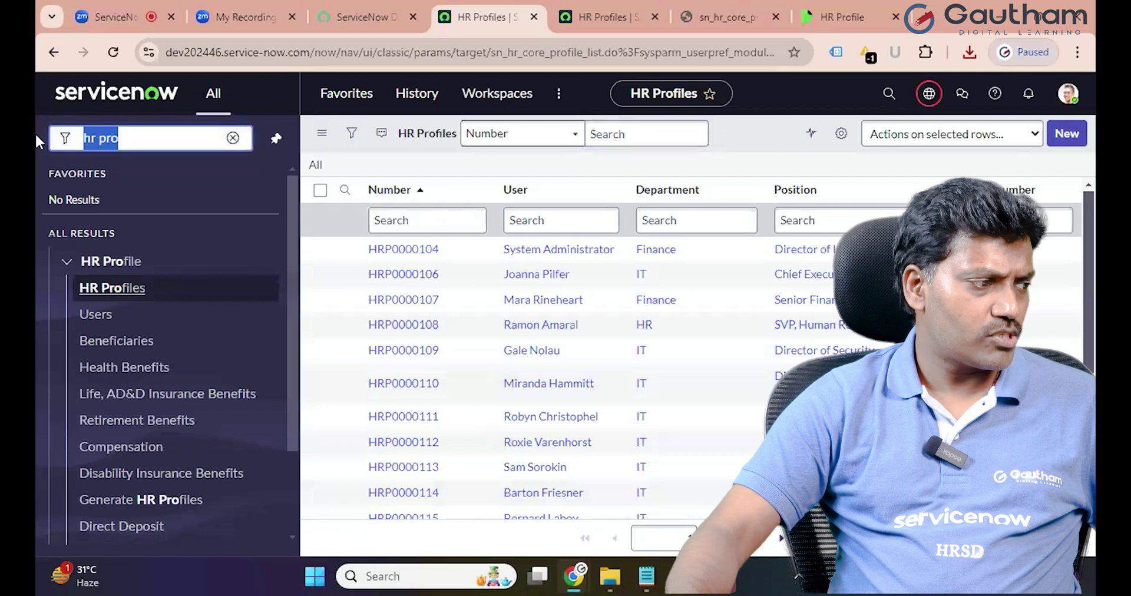
pyautogui.write('use')
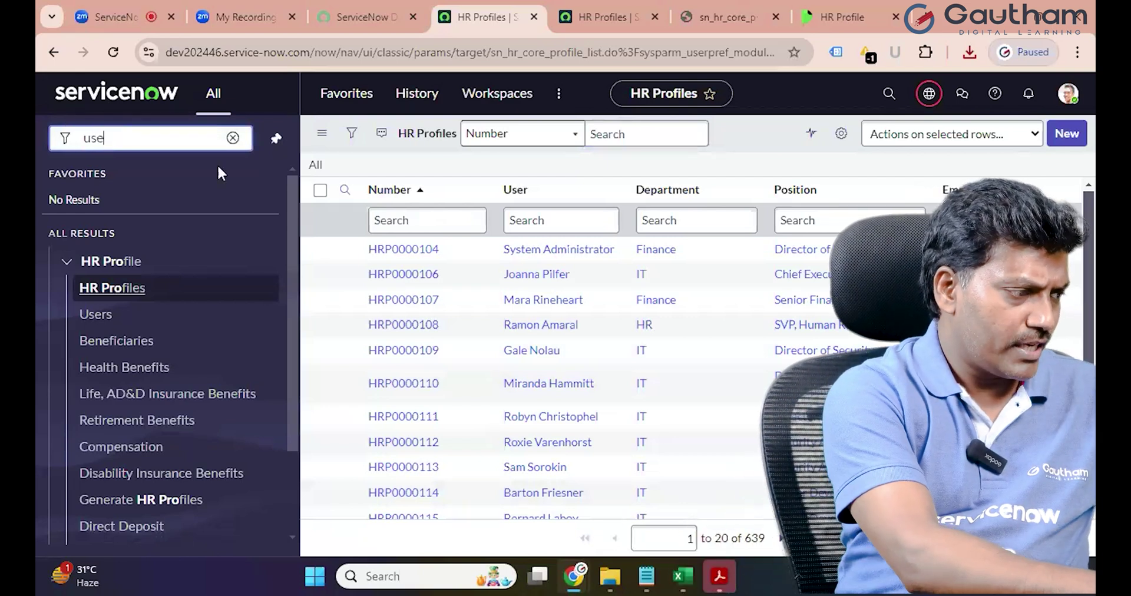
pyautogui.write('r ad')
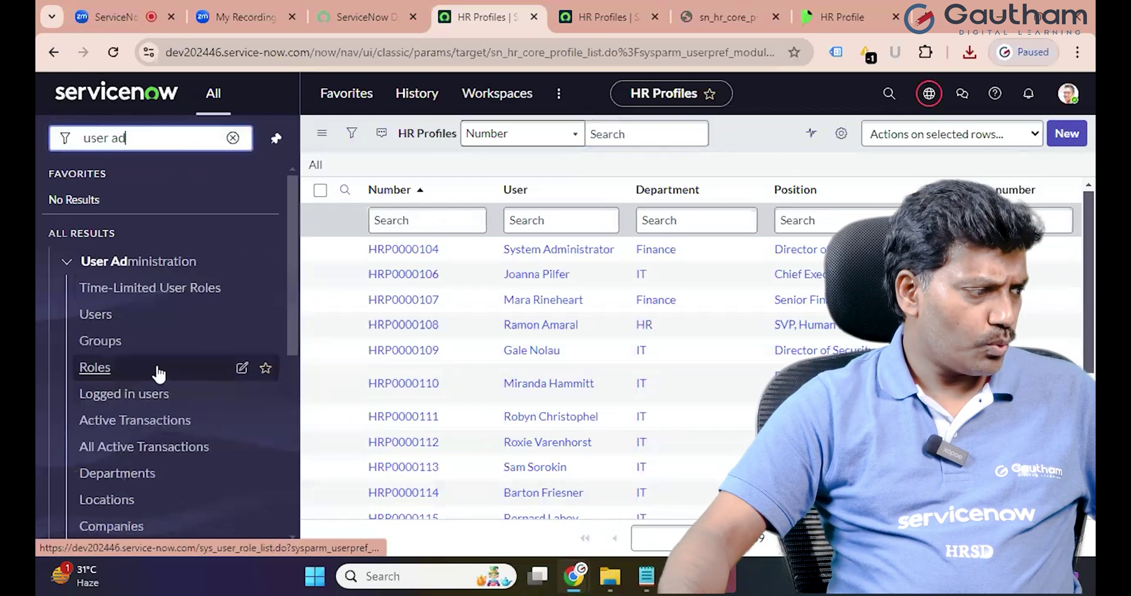
pyautogui.click(112, 319)
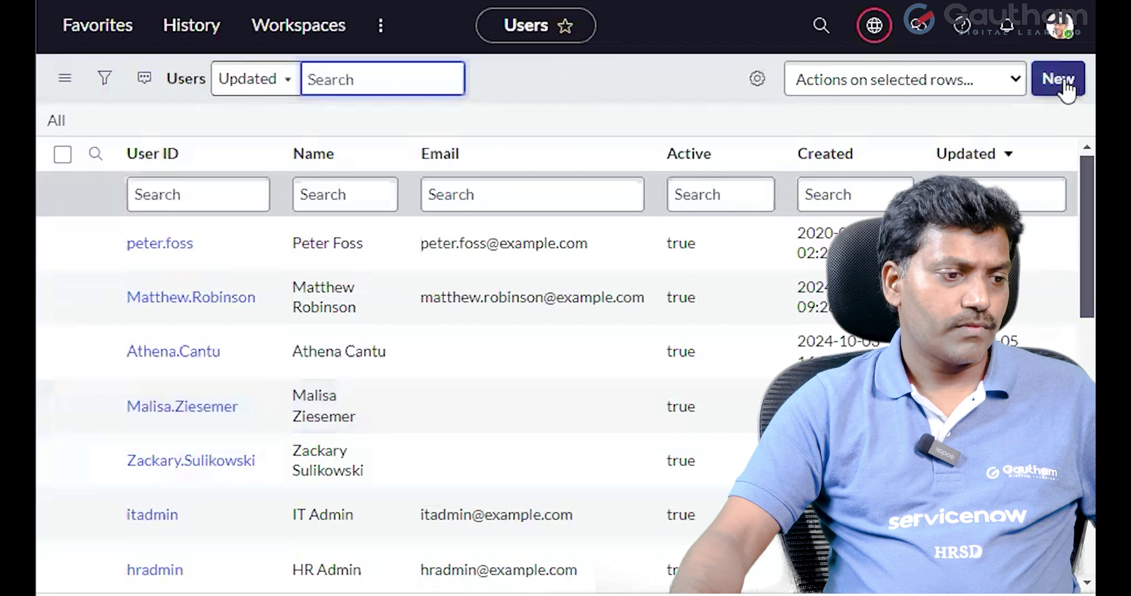
pyautogui.click(1067, 87)
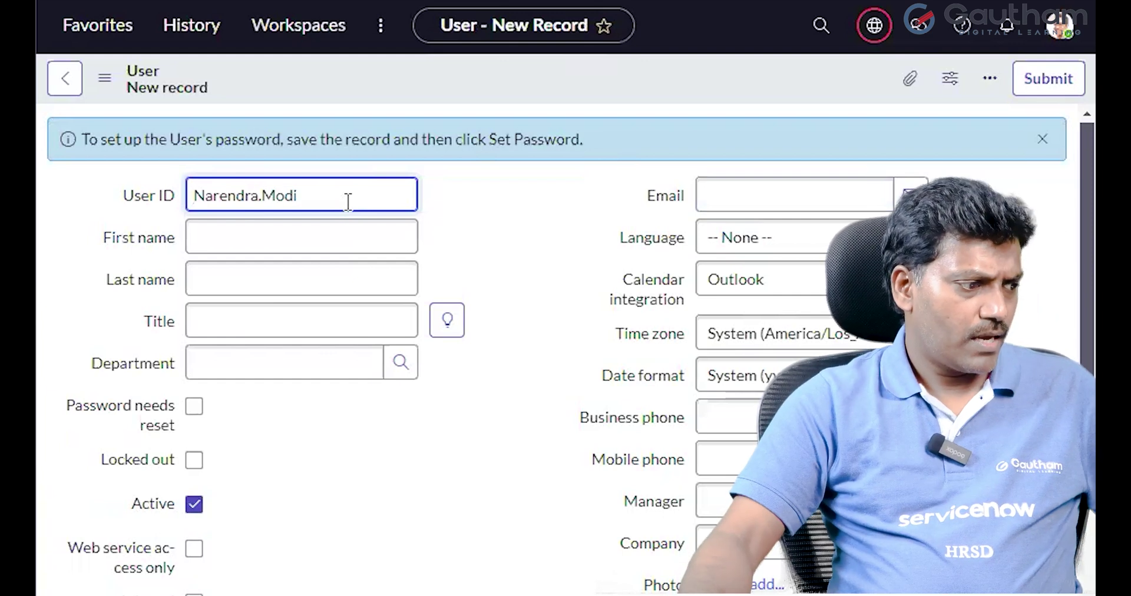
# Enter the new user's first name and last name, then submit the user record
pyautogui.click(299, 234)
pyautogui.write('Narendra')
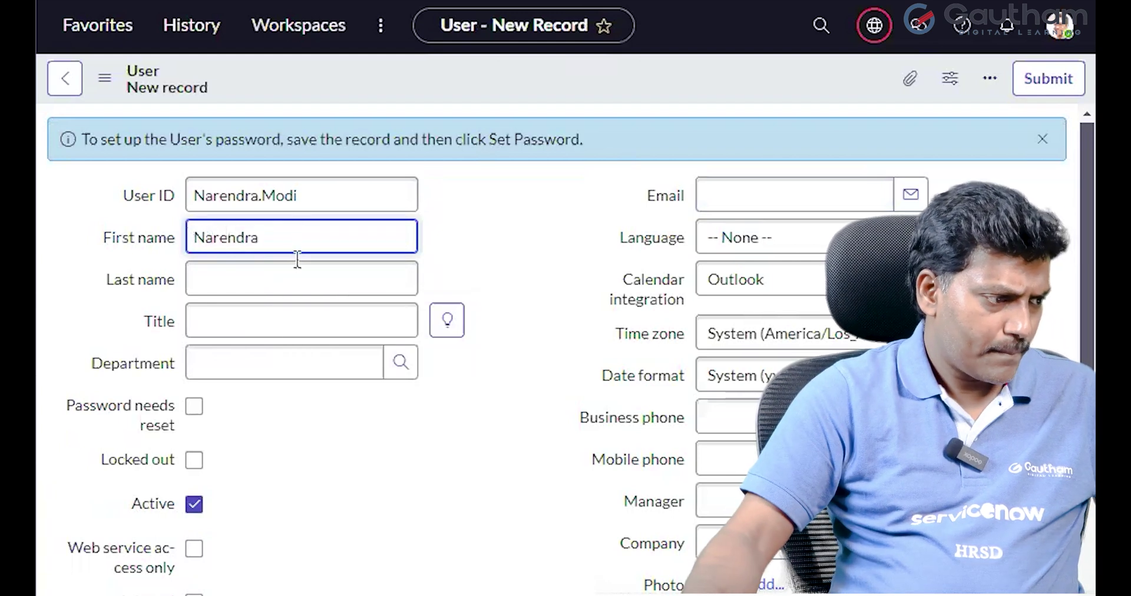
pyautogui.click(270, 282)
pyautogui.write('Modi')
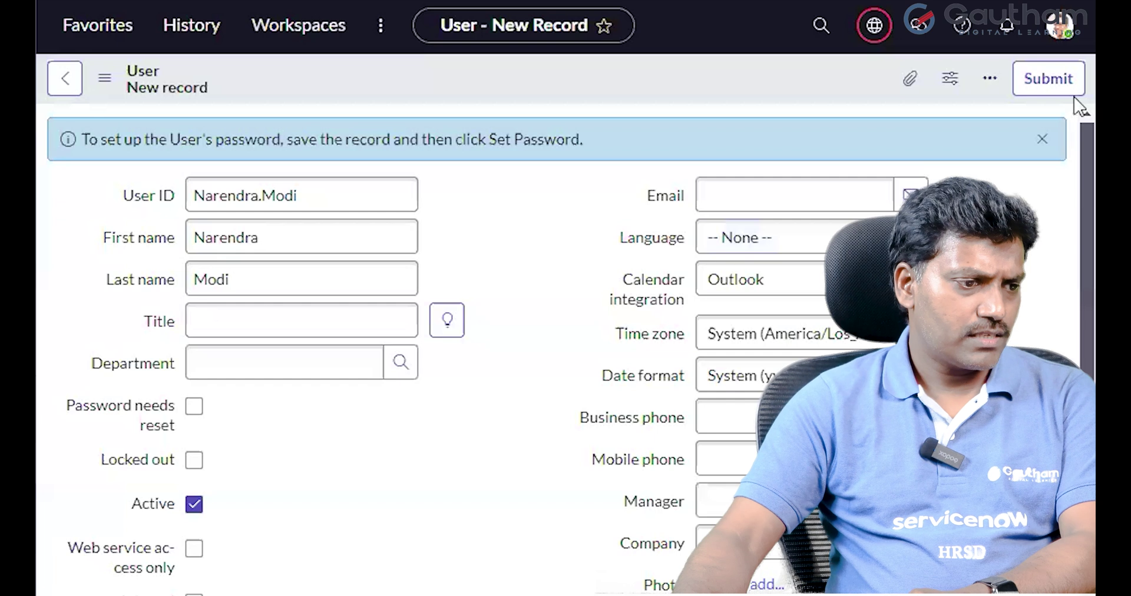
pyautogui.click(1055, 82)
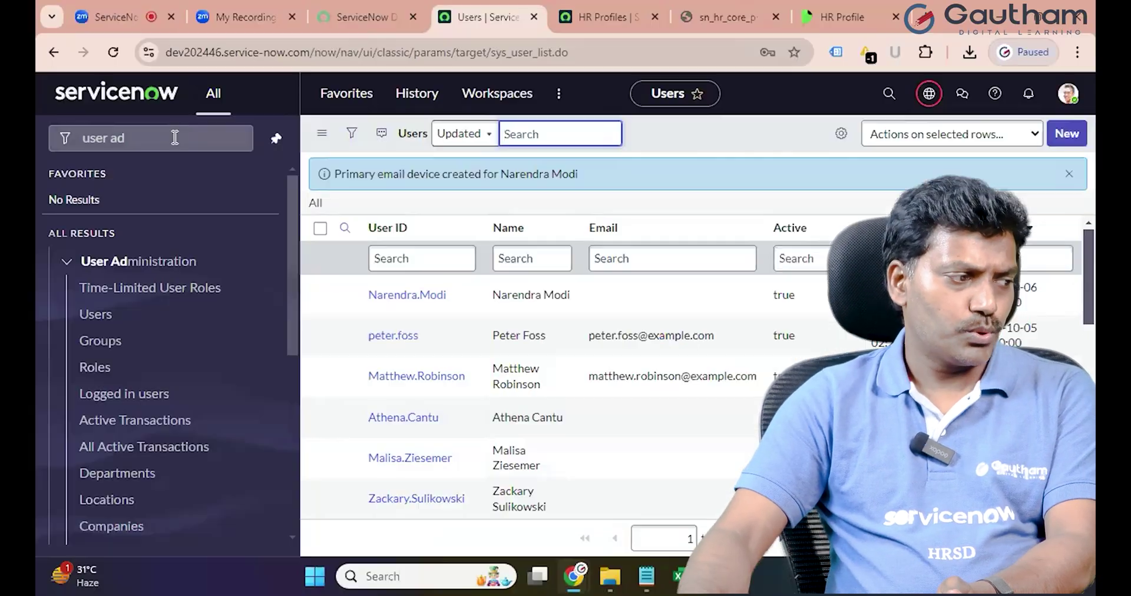
# Filter the navigator for 'hr pro' and open Generate HR Profiles, showing 1 profile pending
pyautogui.moveTo(126, 138); pyautogui.dragTo(35, 135)
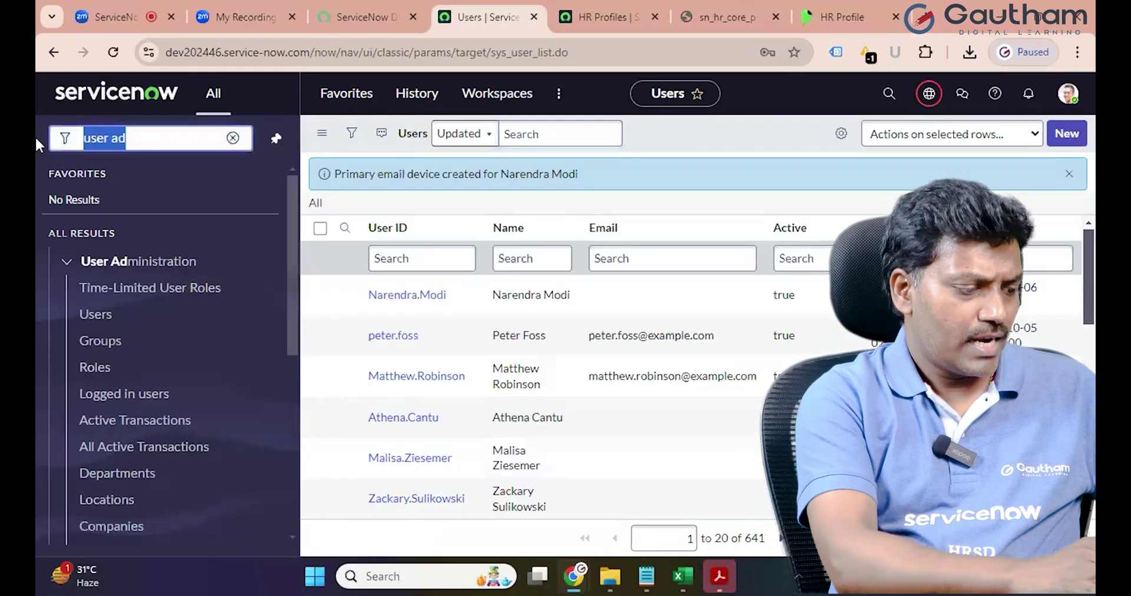
pyautogui.write('user')
pyautogui.hotkey('ctrl', 'a')
pyautogui.press('BackSpace')
pyautogui.write('hr pro')
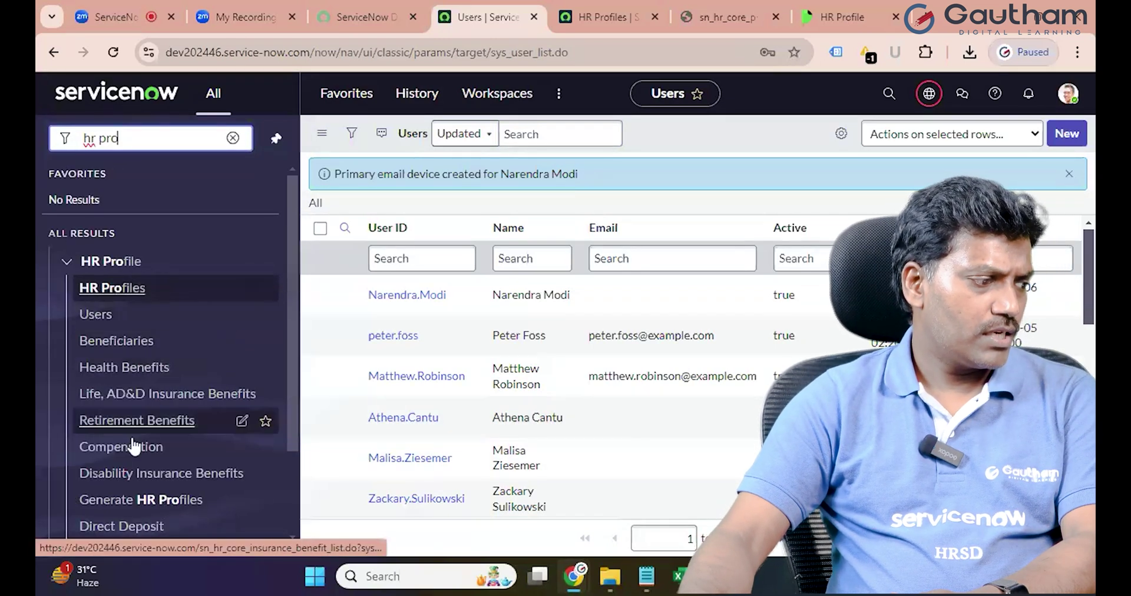
pyautogui.click(145, 501)
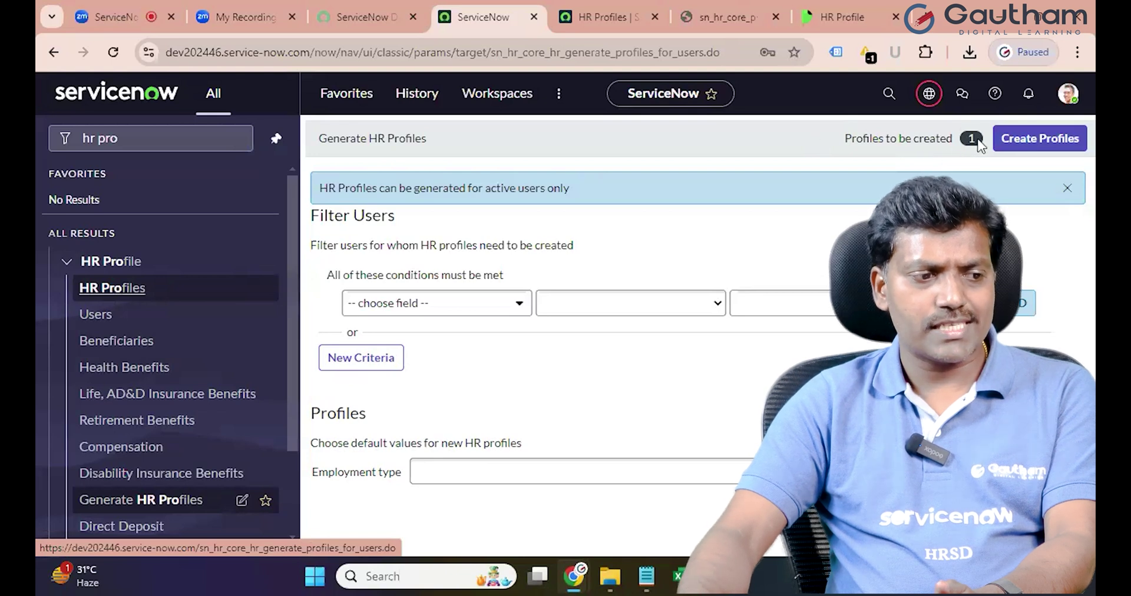
# Create the 1 pending HR profile and dismiss the success dialog
pyautogui.click(1026, 144)
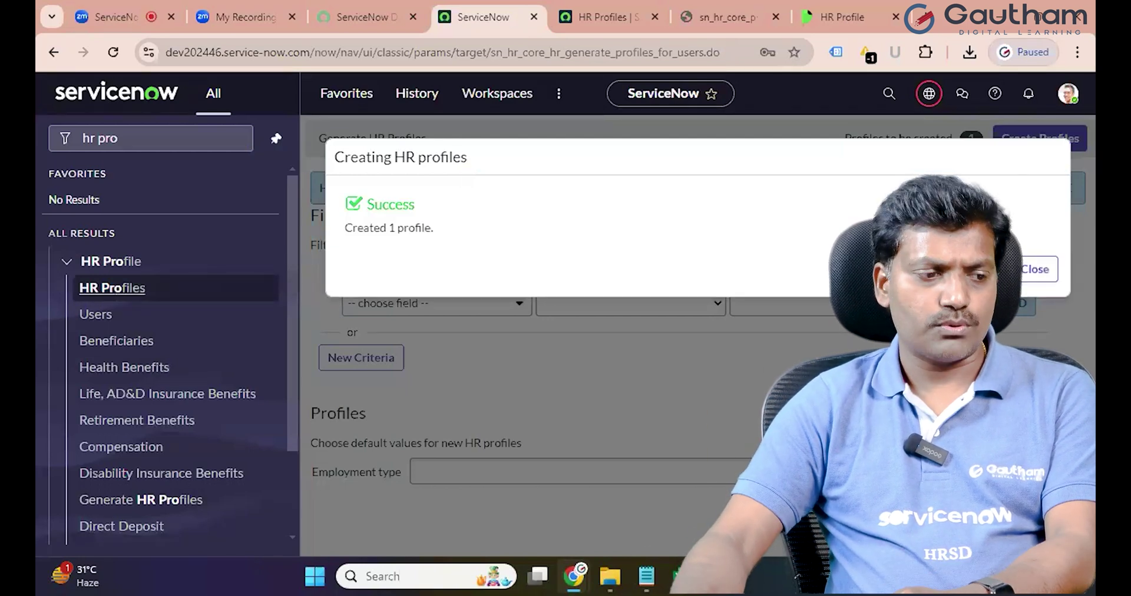
pyautogui.click(1037, 271)
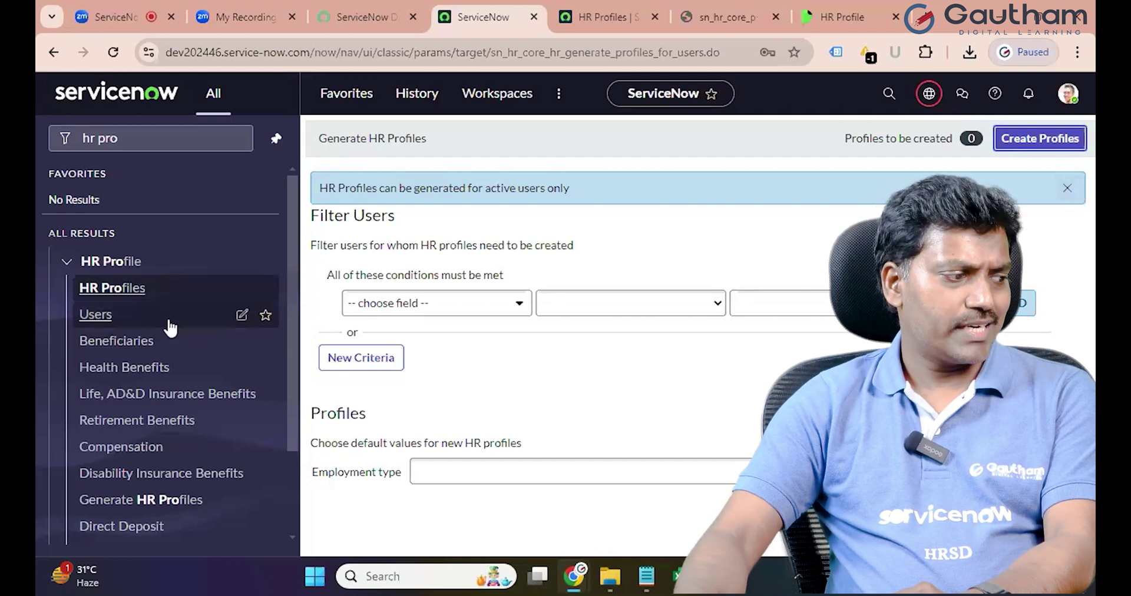
# Start new HR Profile record HRP0001078 from the HR Profiles list, leaving User blank
pyautogui.click(111, 291)
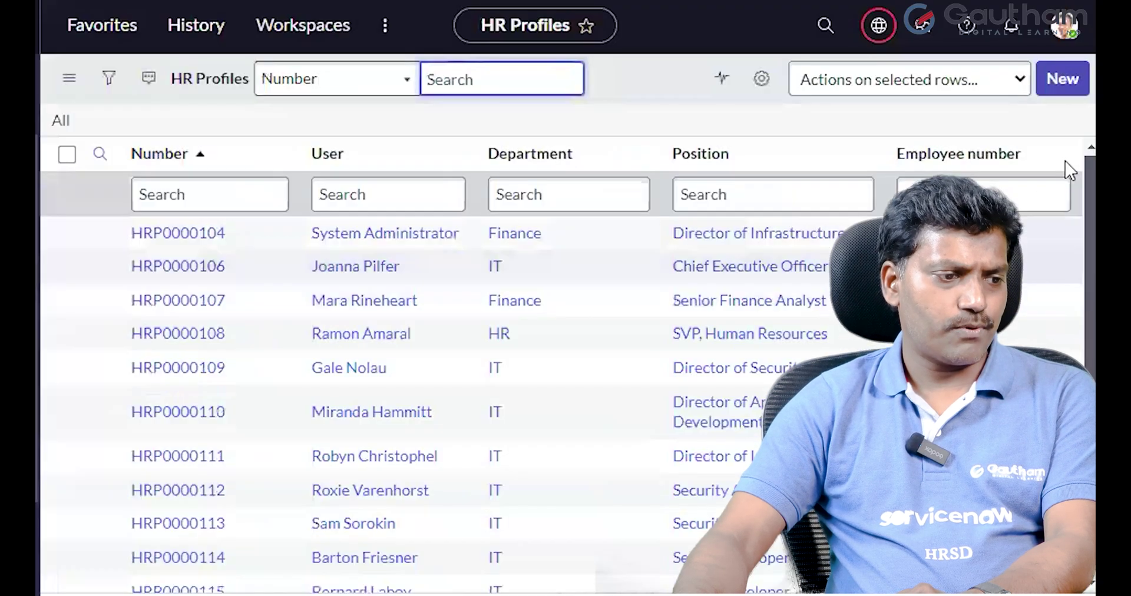
pyautogui.click(1064, 79)
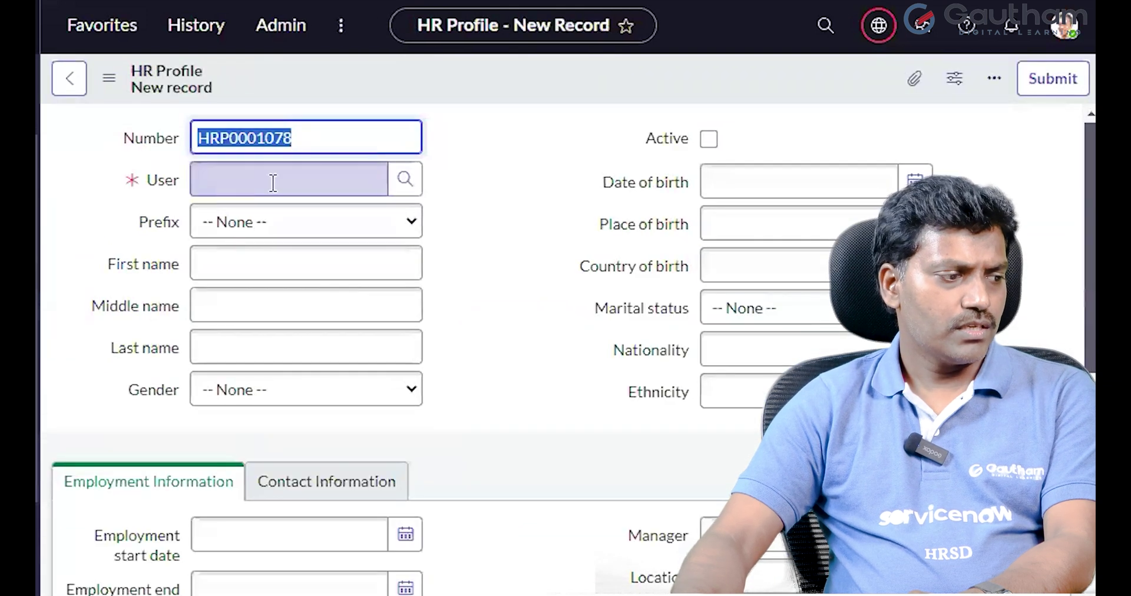
pyautogui.click(273, 183)
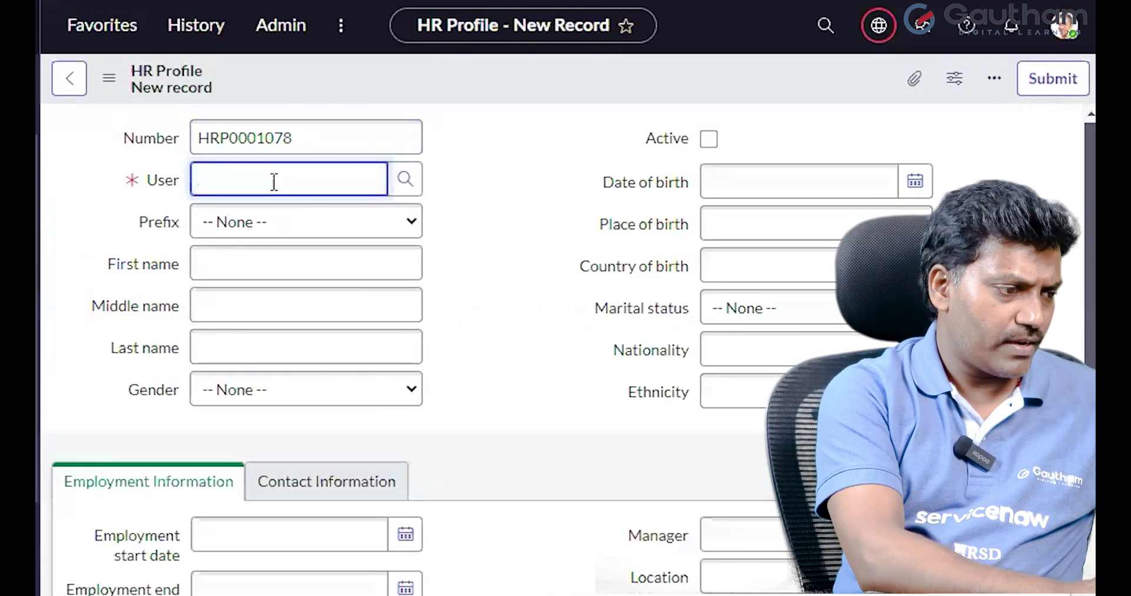
pyautogui.write('F')
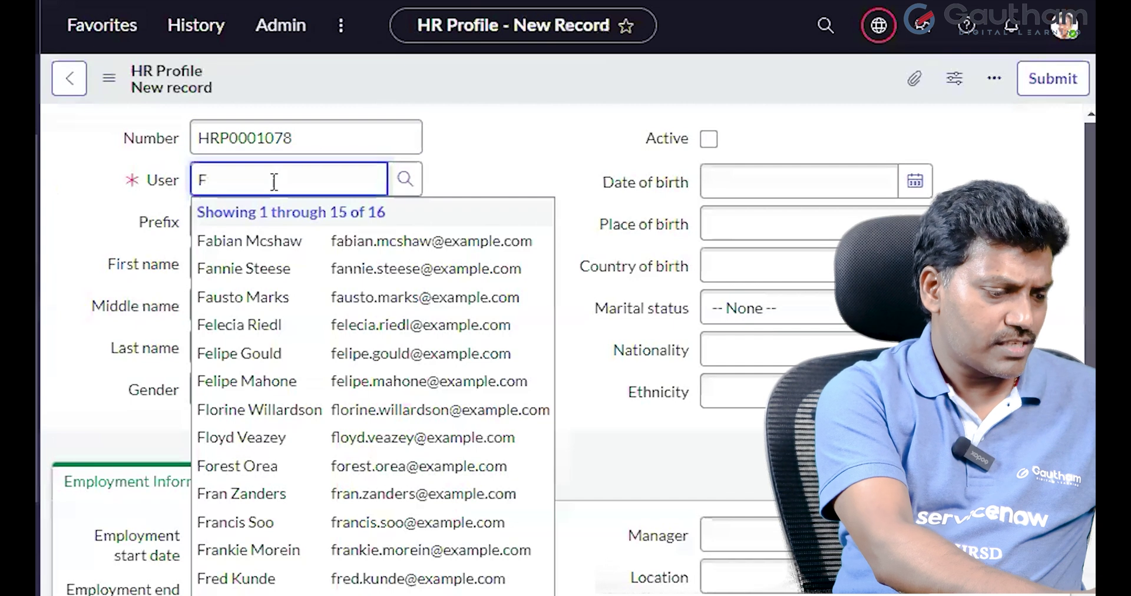
pyautogui.press('BackSpace')
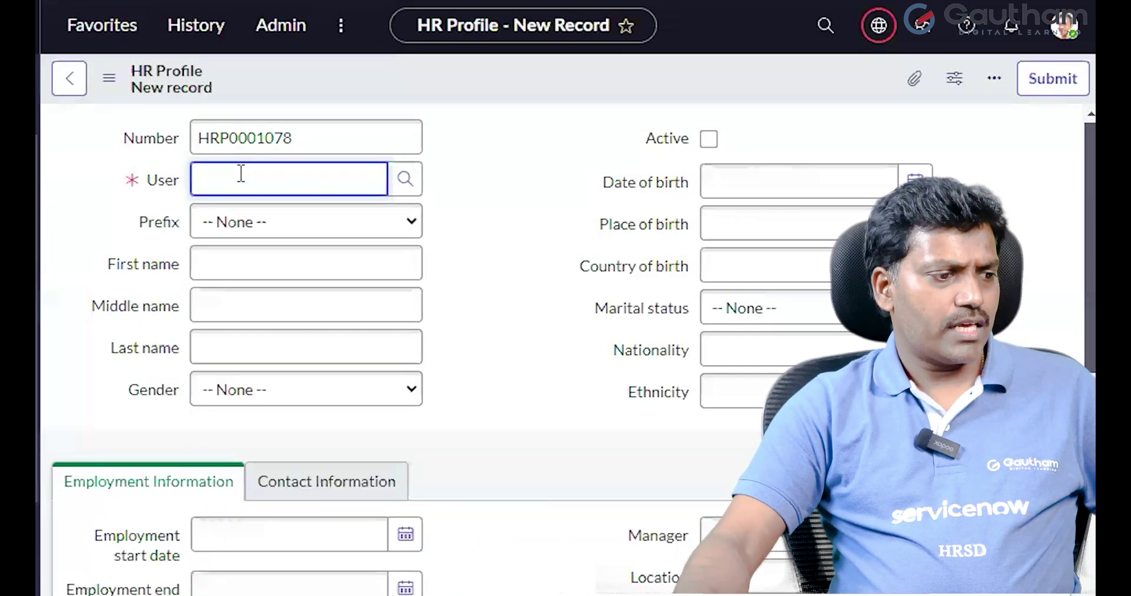
pyautogui.click(477, 177)
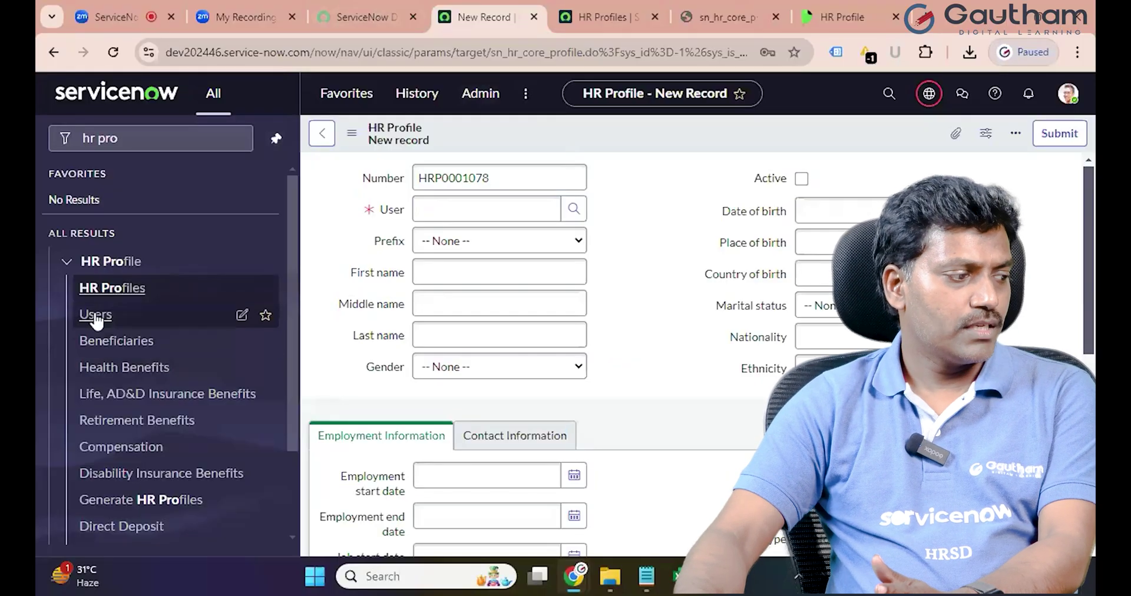
# Start a new user record and enter the person's user ID and first name
pyautogui.click(95, 316)
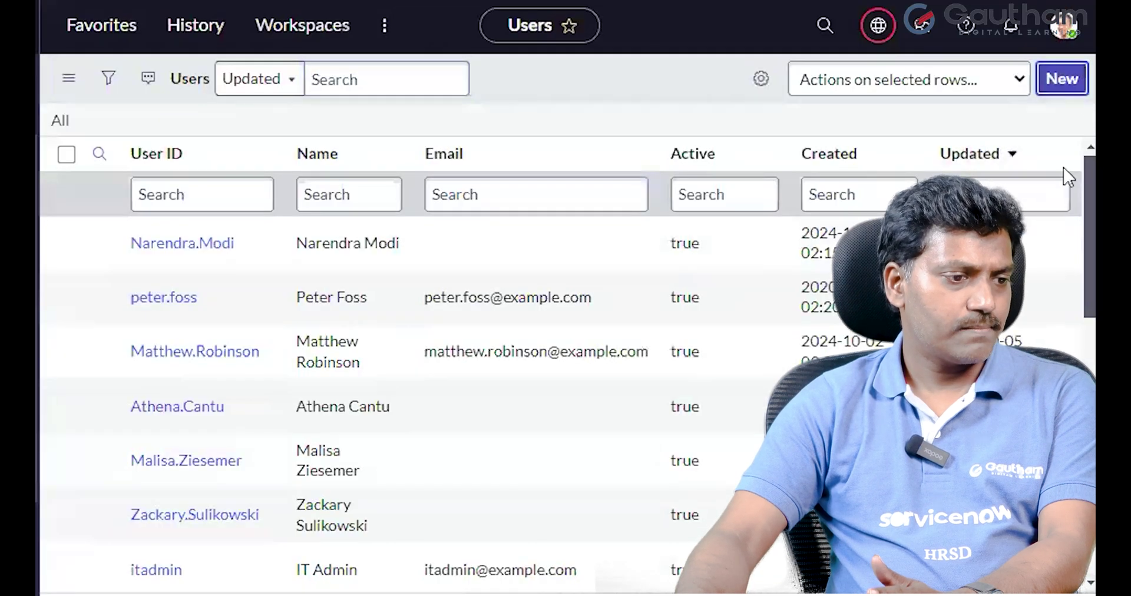
pyautogui.click(1063, 78)
pyautogui.write('Abdul.')
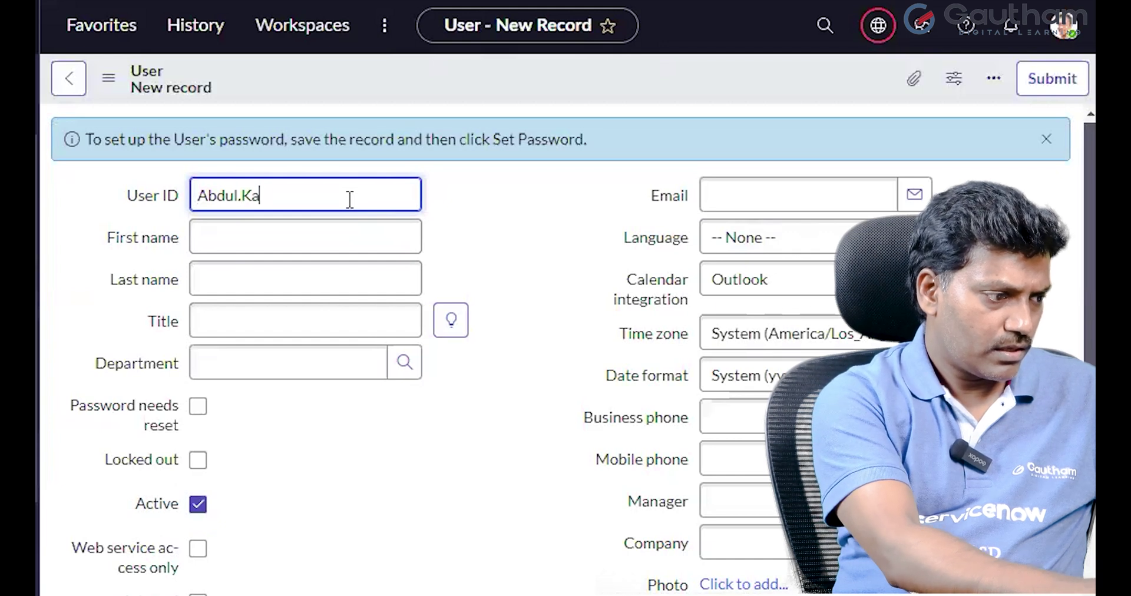
pyautogui.write('Ka')
pyautogui.press('BackSpace')
pyautogui.click(301, 232)
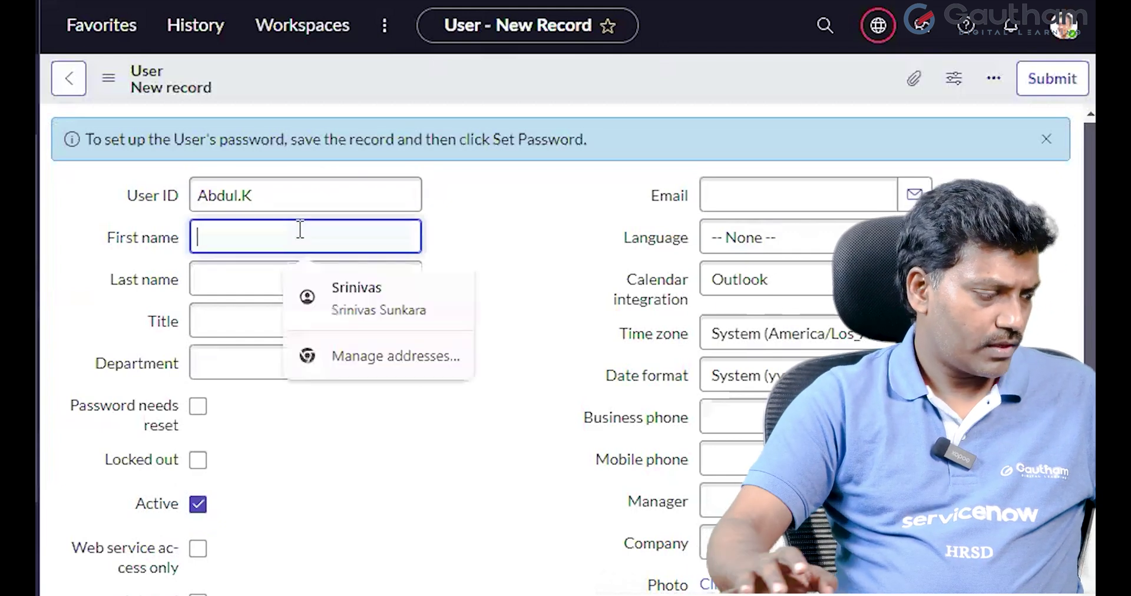
pyautogui.write('Abdul')
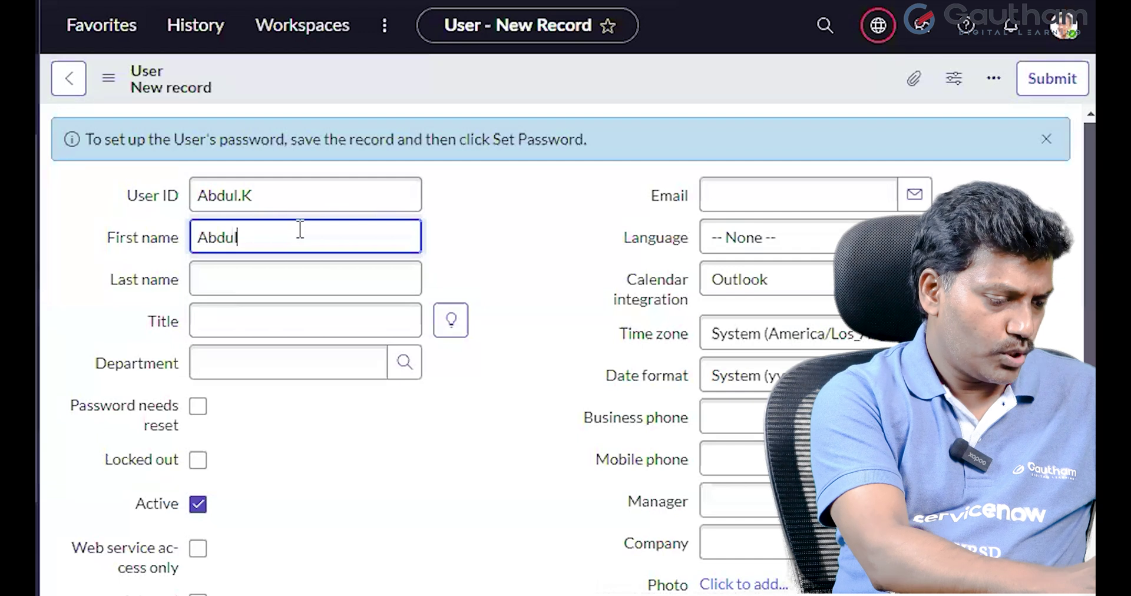
pyautogui.write('.Kalam')
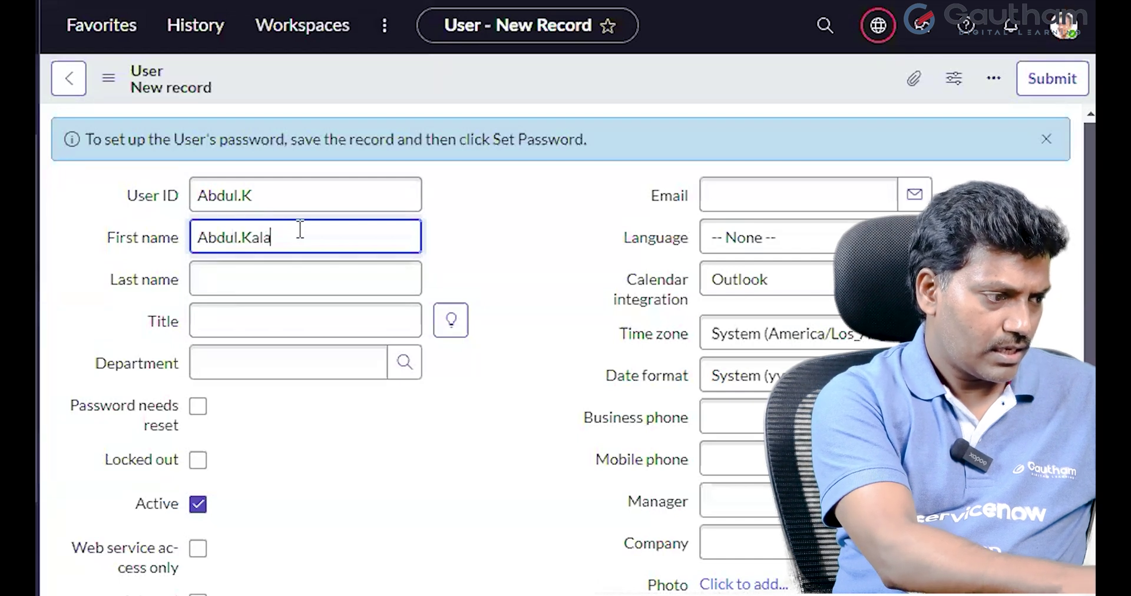
pyautogui.click(482, 477)
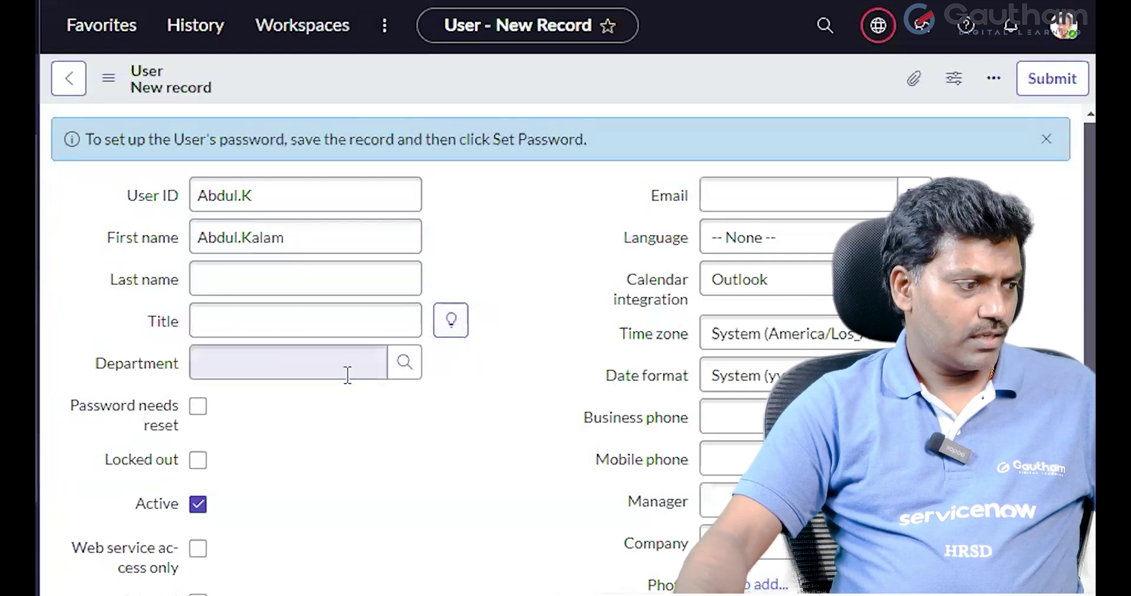
# Choose IT as the user's Department and bring up the form header menu
pyautogui.click(412, 362)
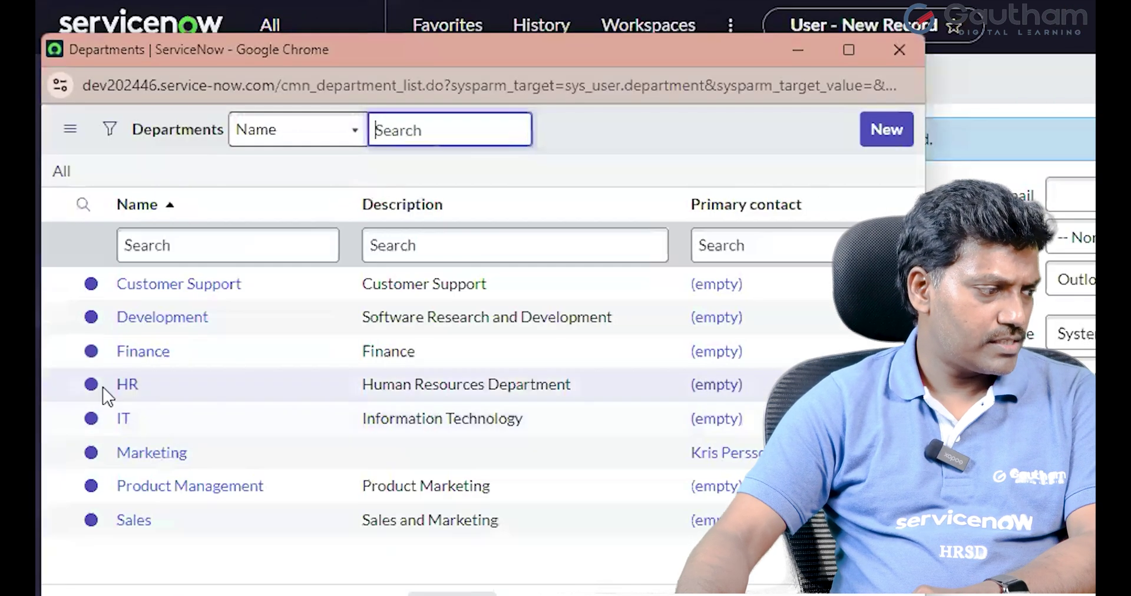
pyautogui.click(127, 420)
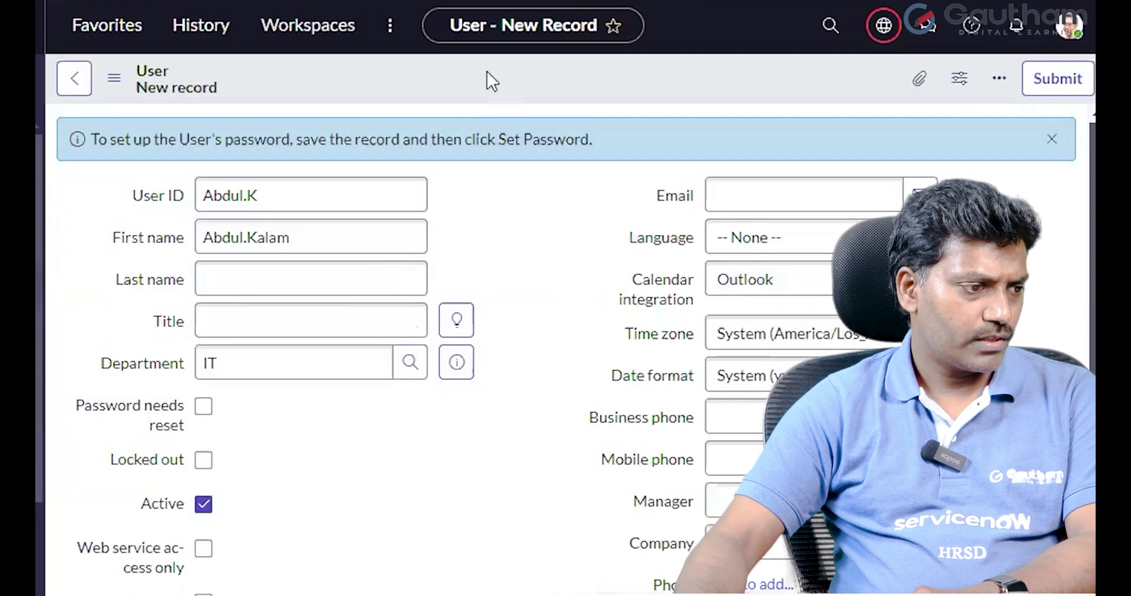
pyautogui.rightClick(487, 72)
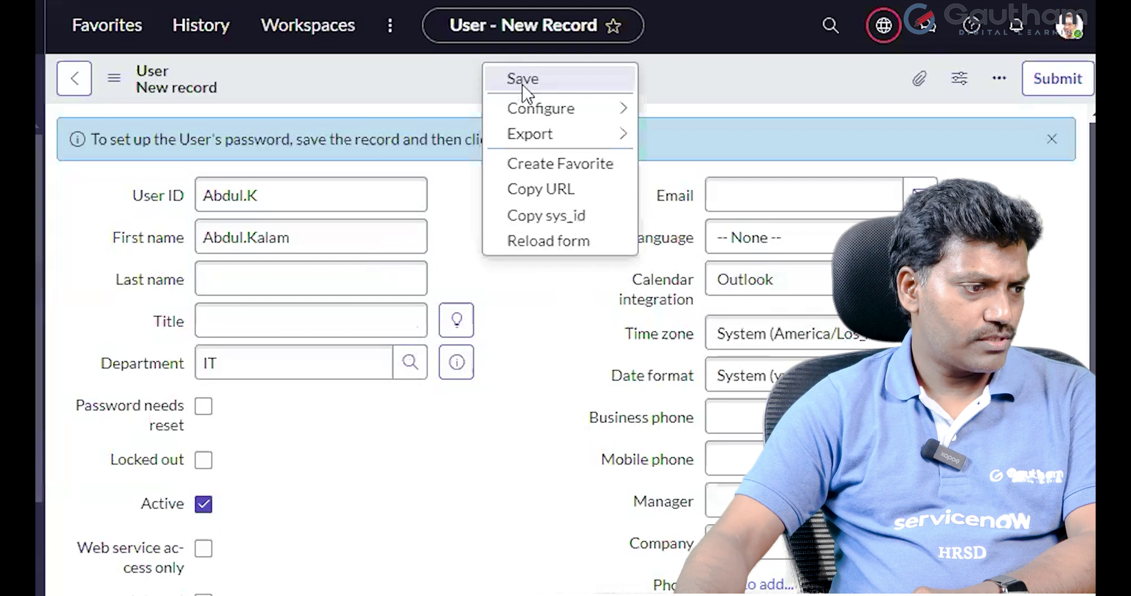
# Save the new IT user and dismiss the primary email device notice
pyautogui.click(522, 81)
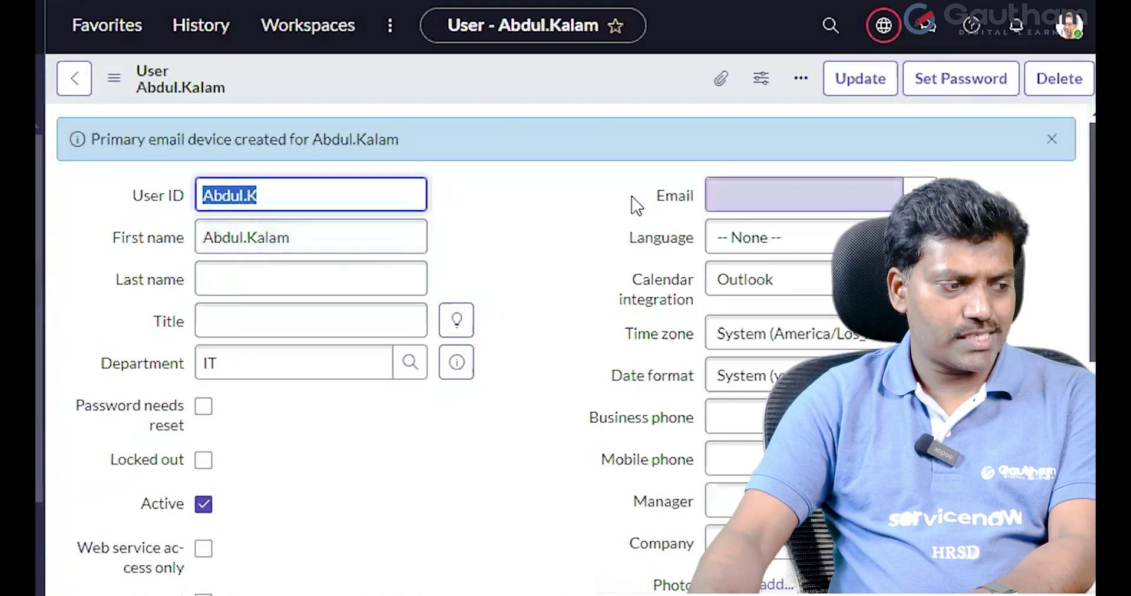
pyautogui.click(1052, 139)
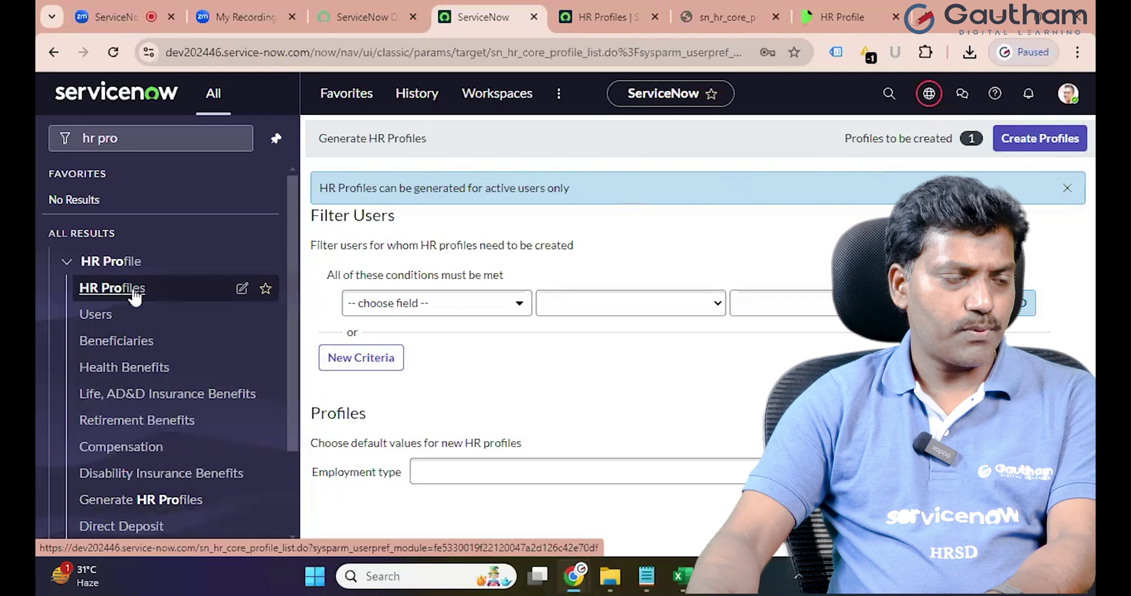
# Open a blank new HR Profile record, HRP0001079, from the HR Profiles list
pyautogui.click(130, 288)
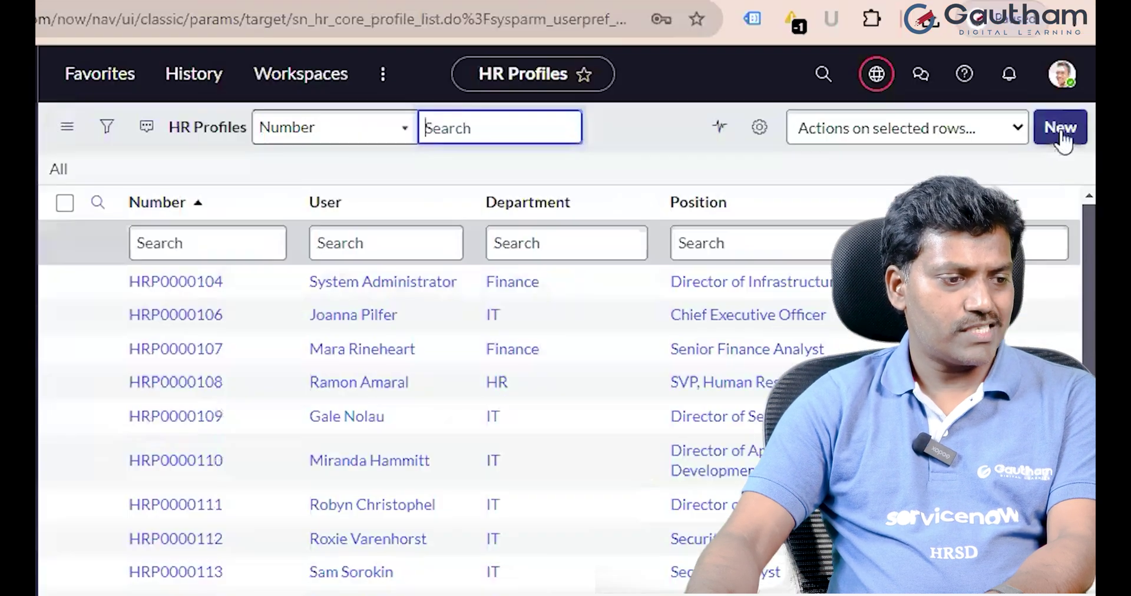
pyautogui.click(1061, 129)
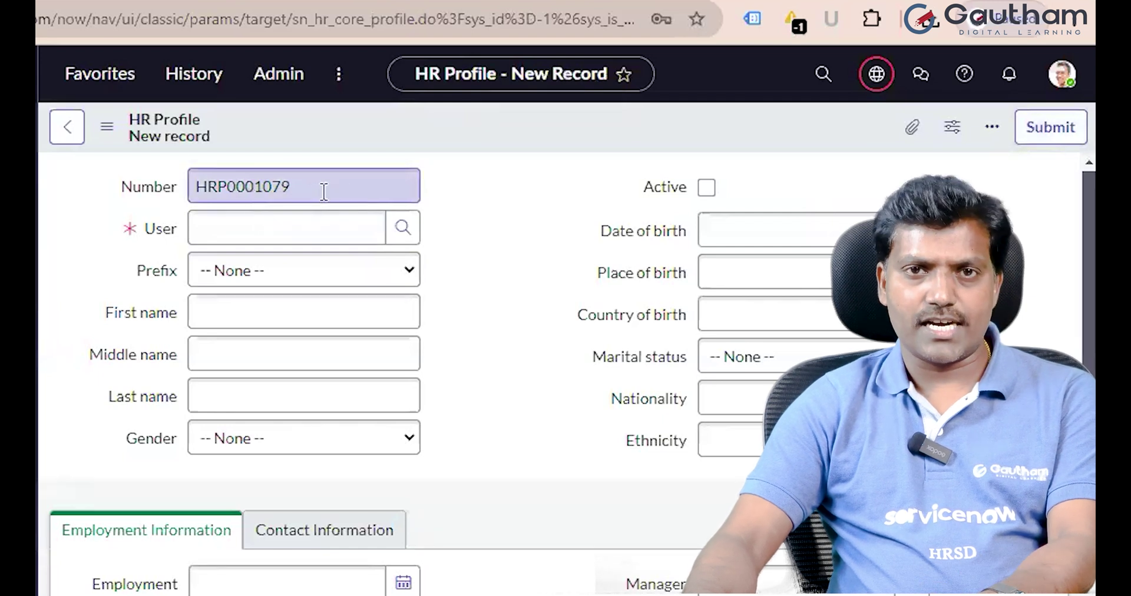
pyautogui.moveTo(293, 19); pyautogui.dragTo(403, 18)
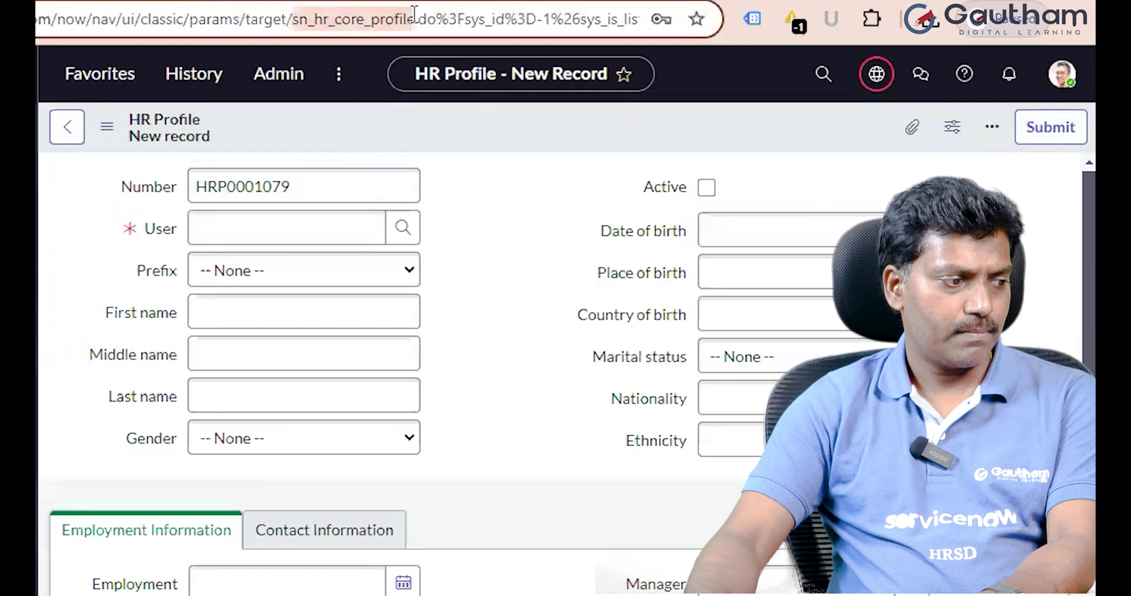
# Link the profile to the employee's user account via the User field and set prefix Mr
pyautogui.click(345, 228)
pyautogui.write('ab')
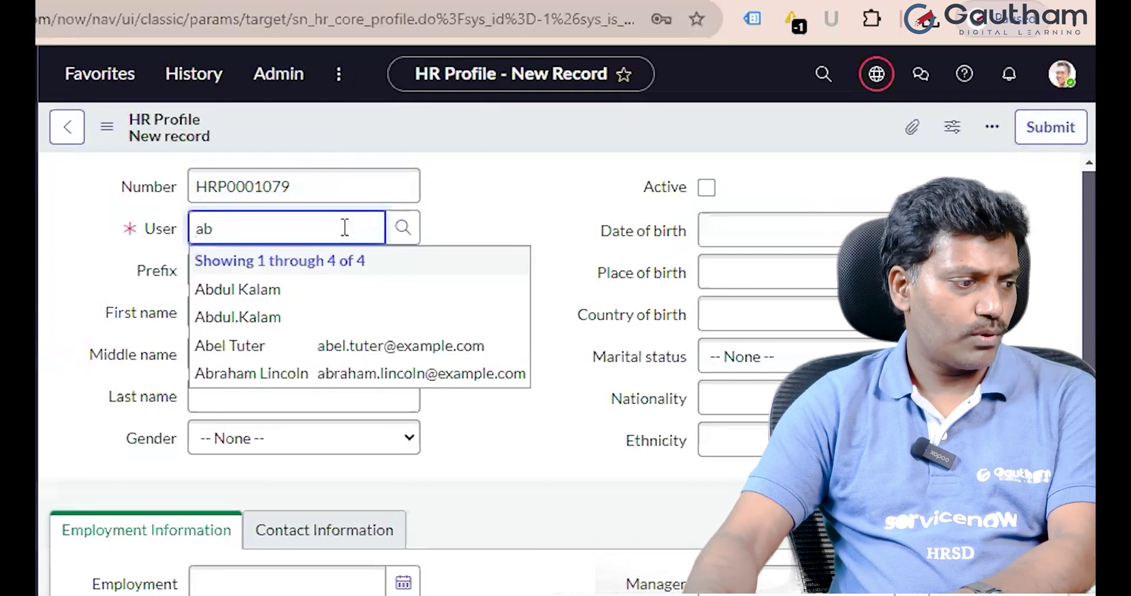
pyautogui.click(270, 317)
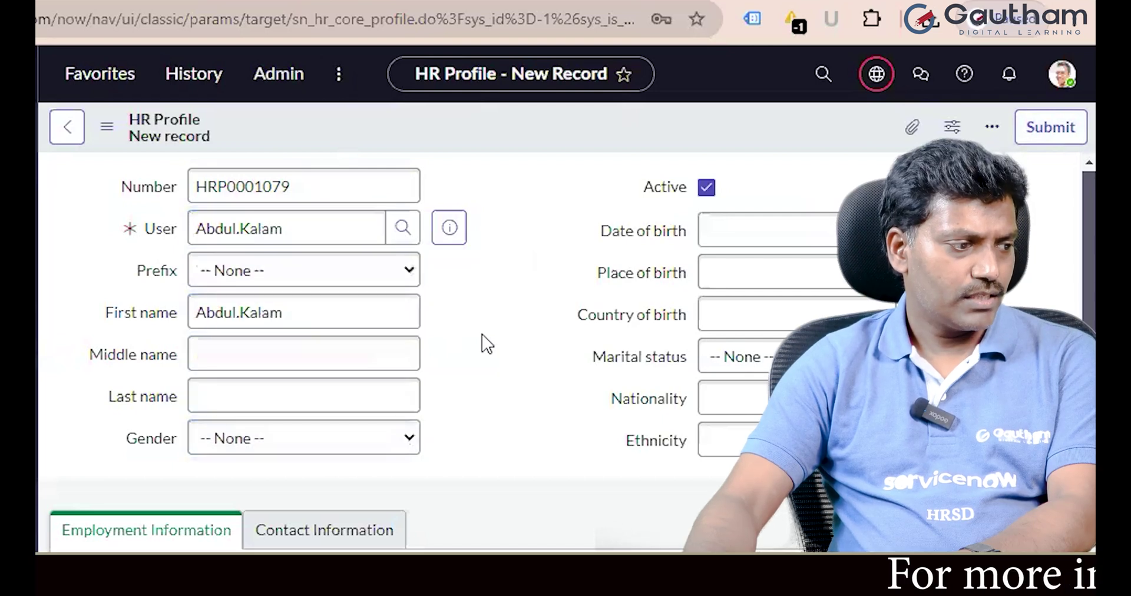
pyautogui.click(310, 280)
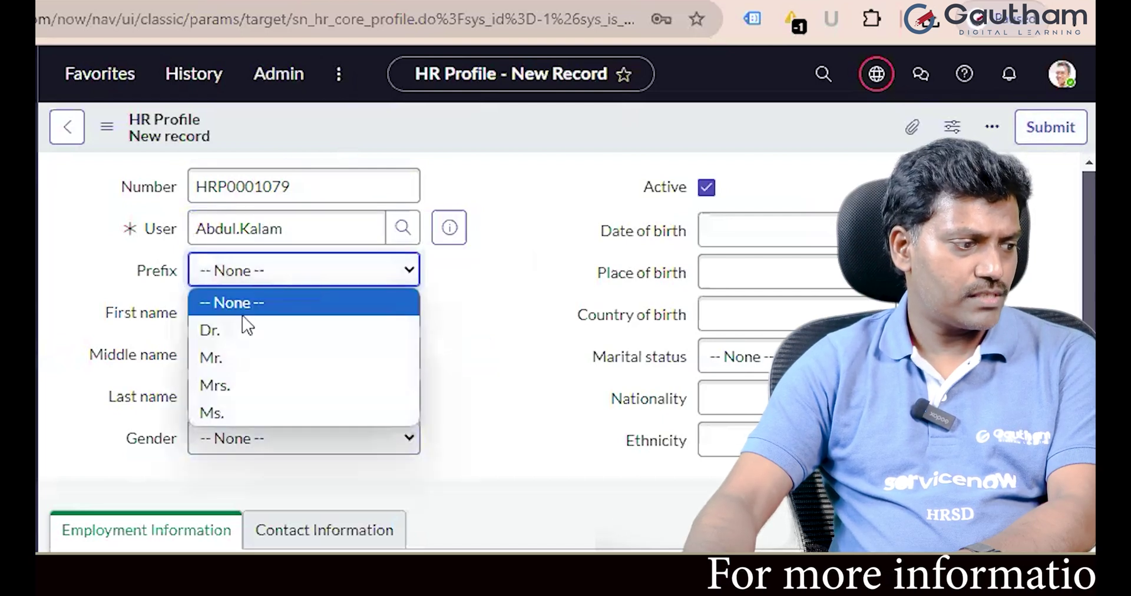
pyautogui.click(248, 367)
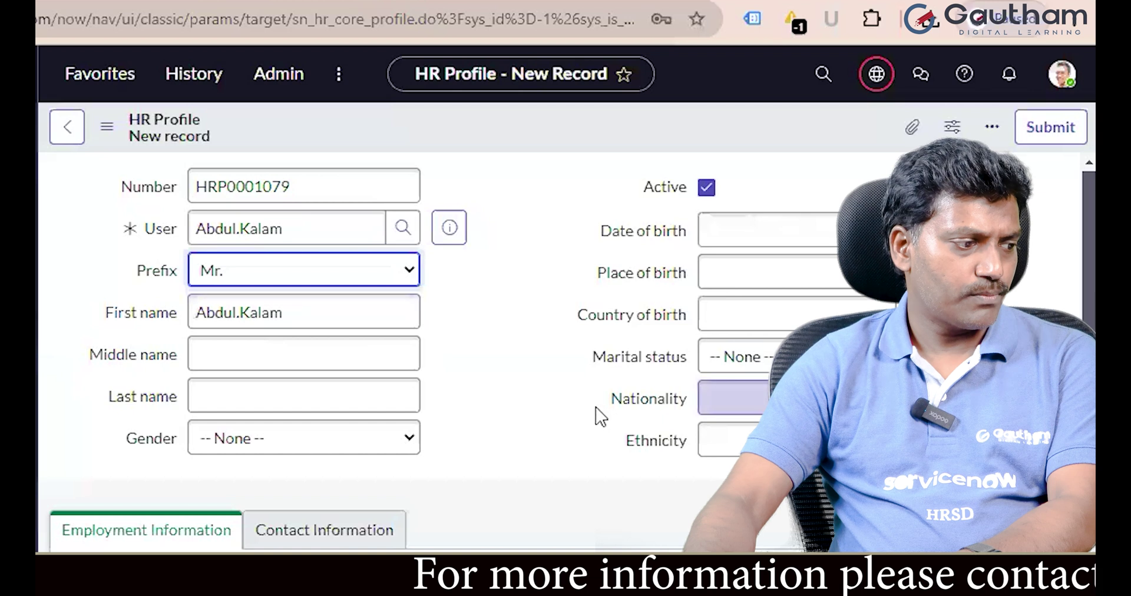
# Enter 2024-10-16 as the date of birth
pyautogui.click(372, 396)
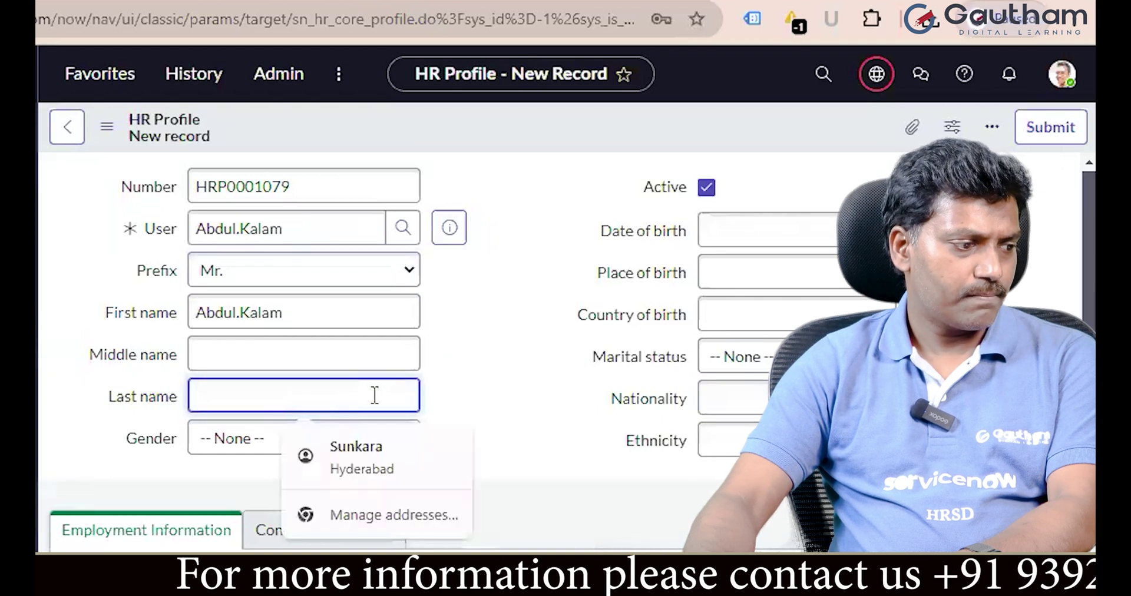
pyautogui.click(533, 423)
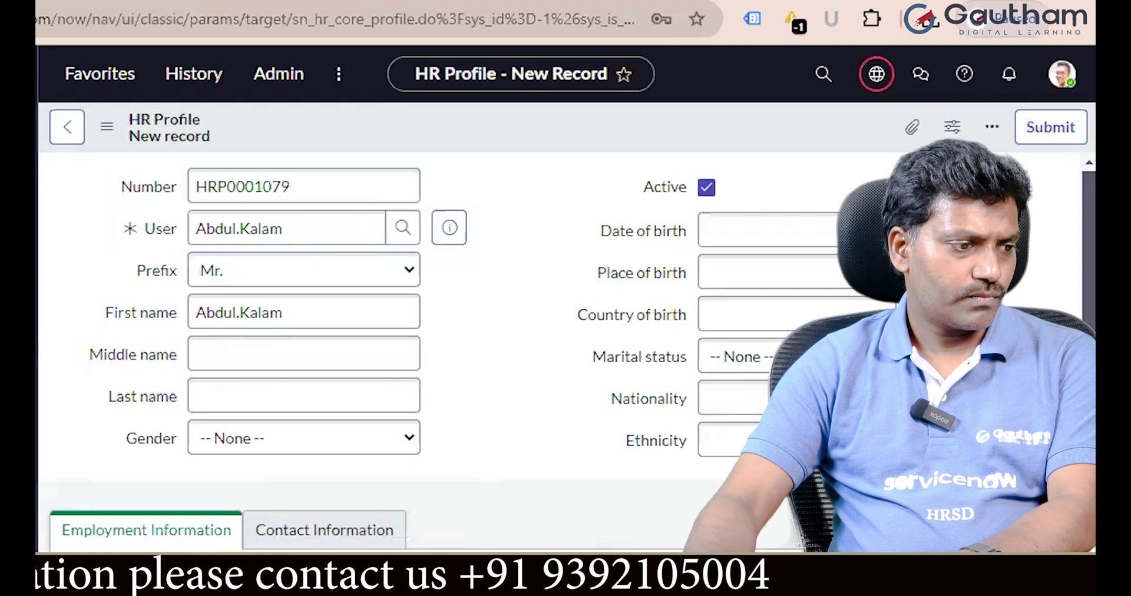
pyautogui.click(914, 230)
pyautogui.click(768, 381)
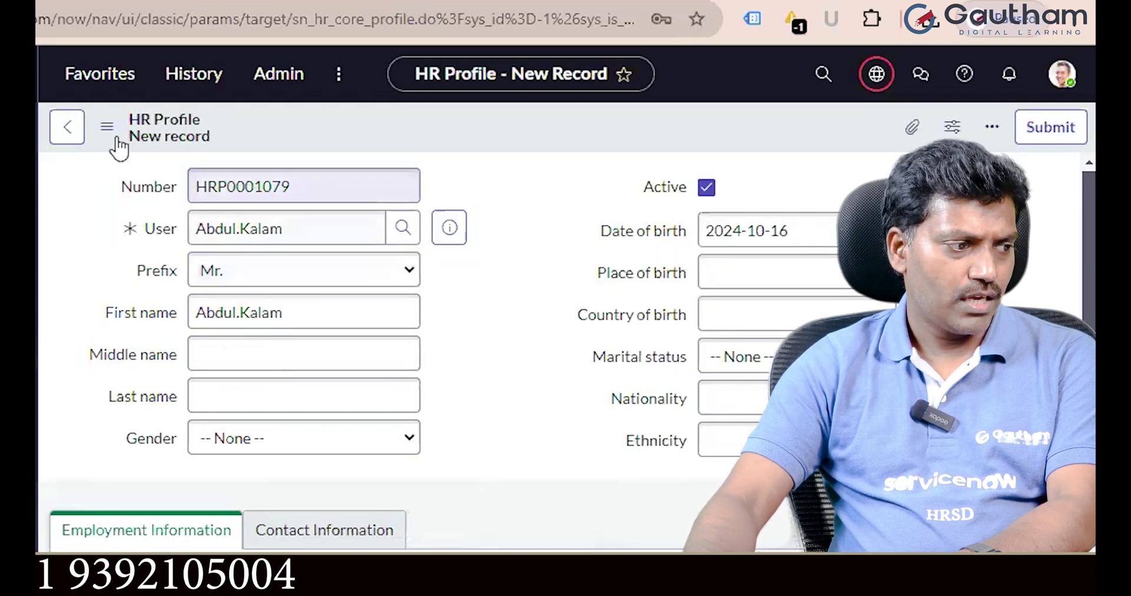
# Enter Rameswaram as place of birth and India as country of birth
pyautogui.click(830, 274)
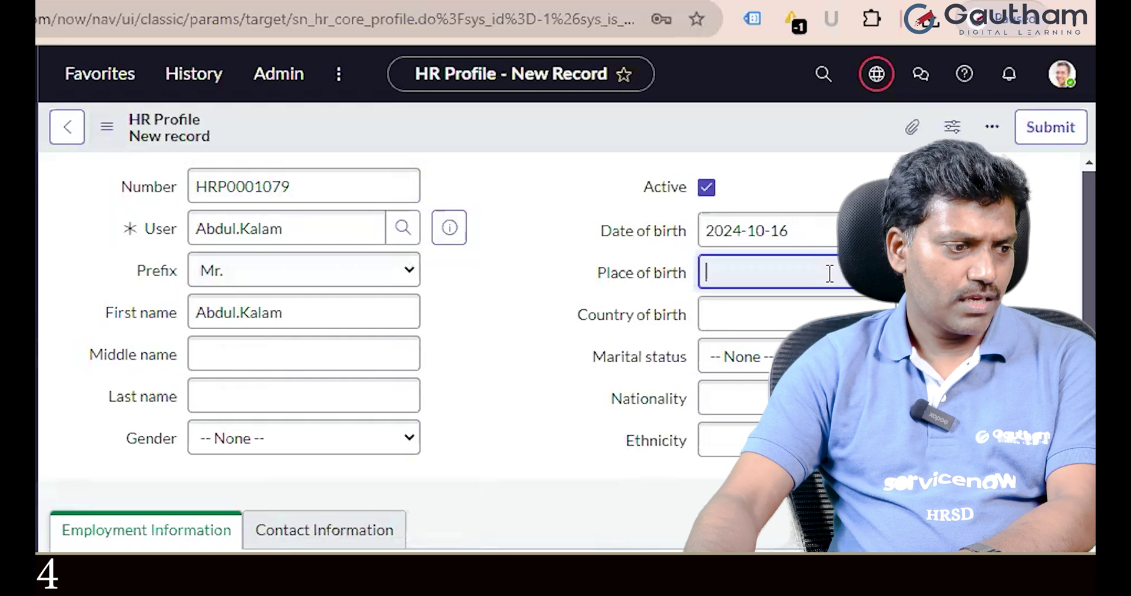
pyautogui.write('Rameswaram')
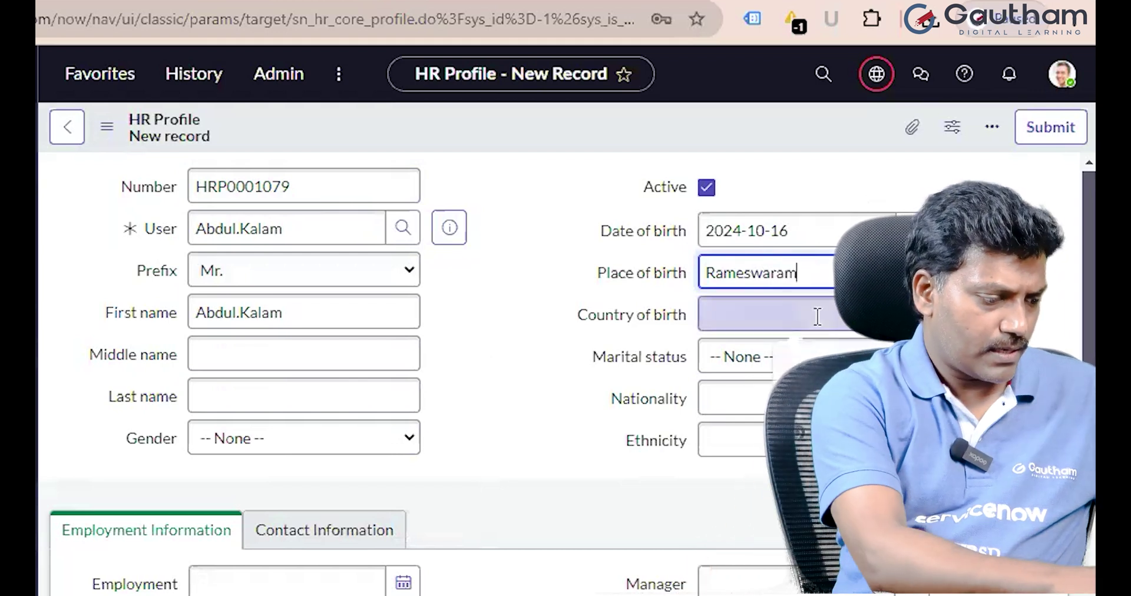
pyautogui.click(818, 317)
pyautogui.write('indi')
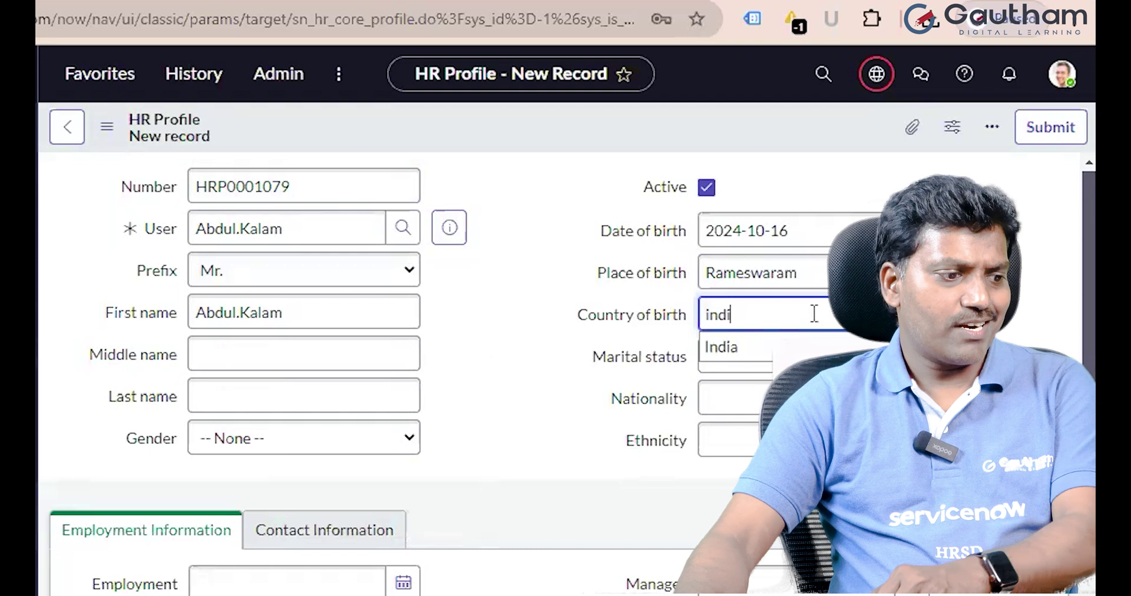
pyautogui.click(739, 349)
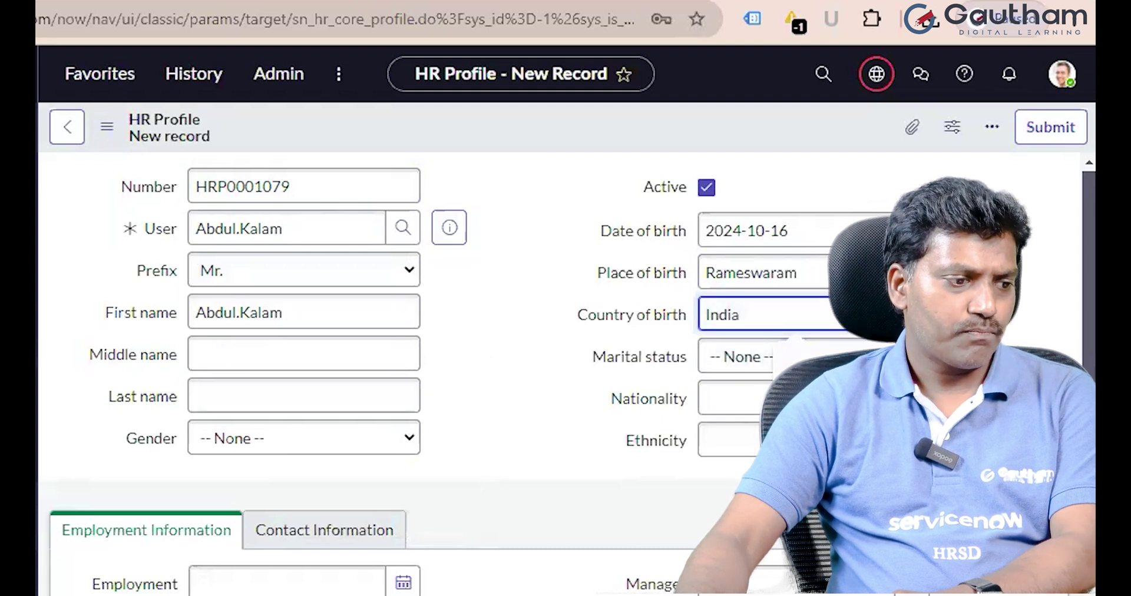
# Set marital status to Single and nationality to Indian
pyautogui.click(740, 357)
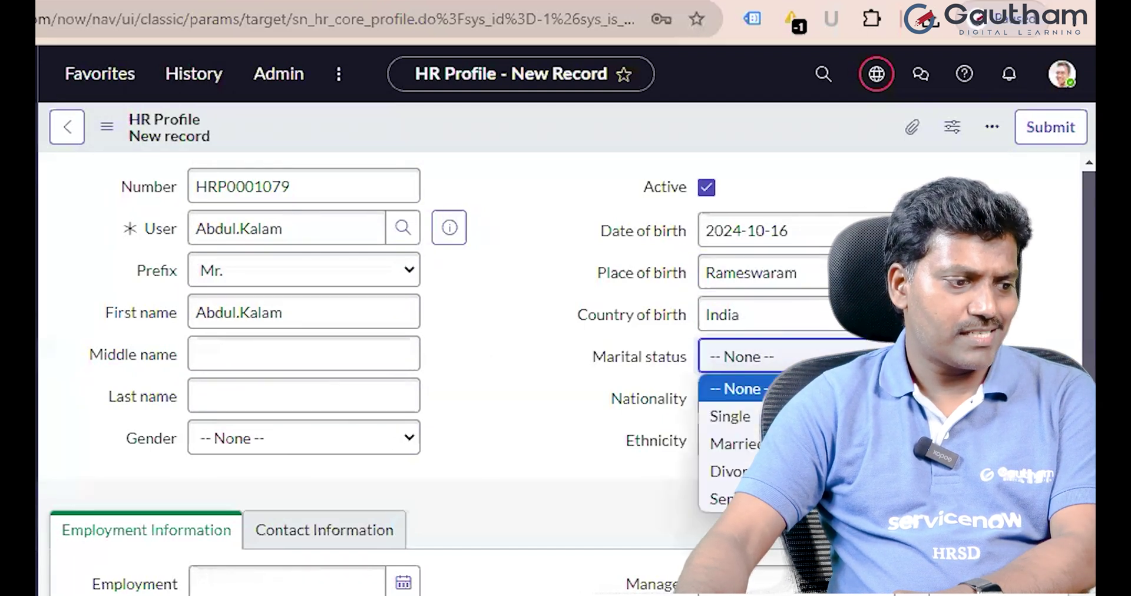
pyautogui.click(744, 416)
pyautogui.click(731, 398)
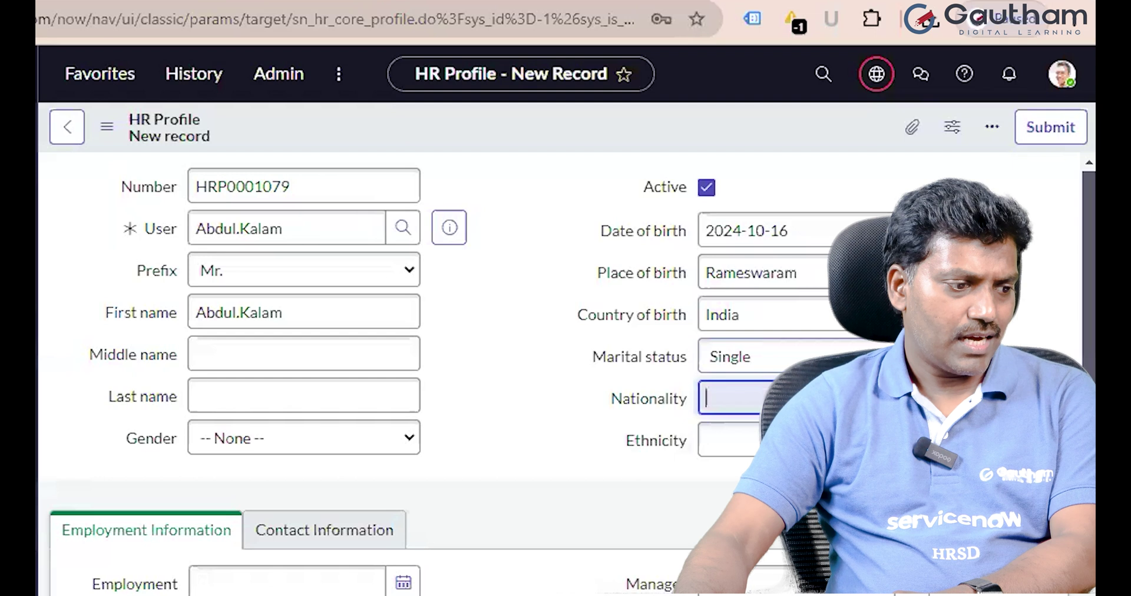
pyautogui.write('H')
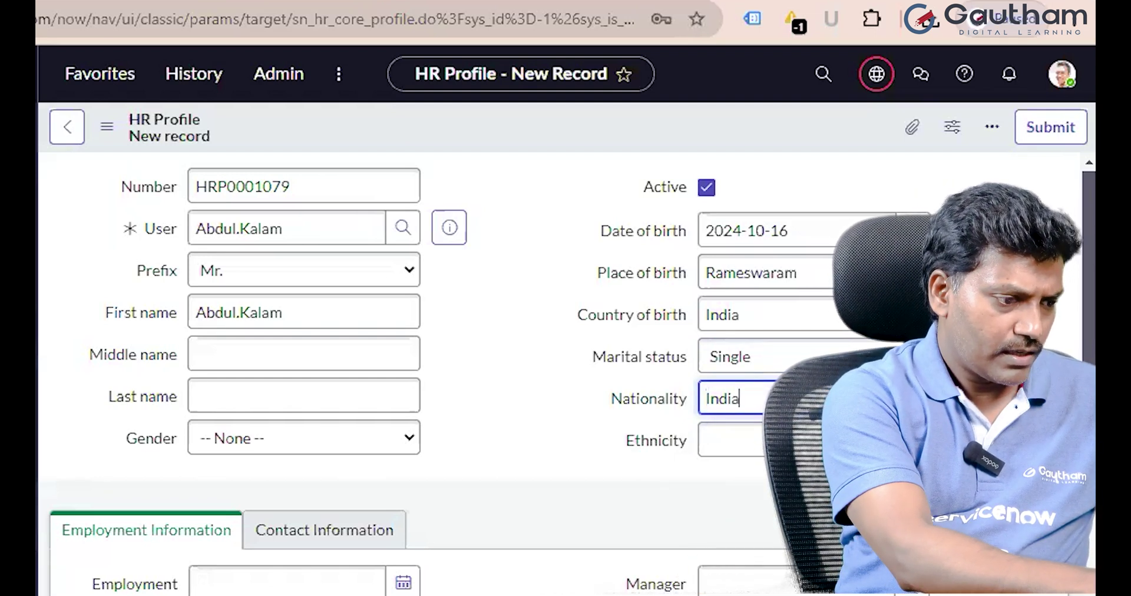
pyautogui.press('Tab')
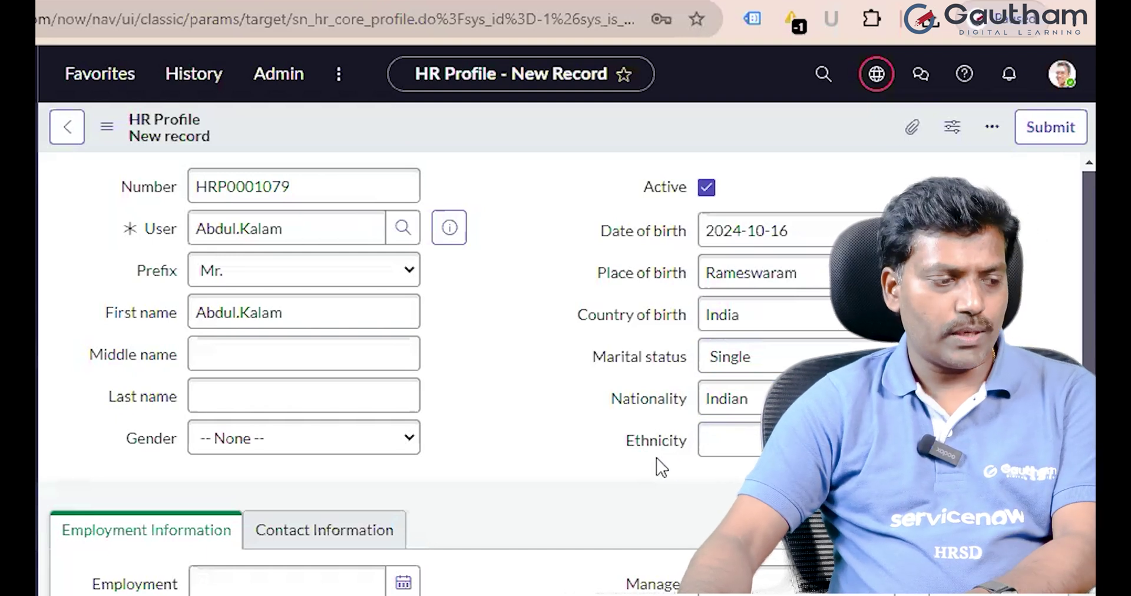
pyautogui.click(728, 441)
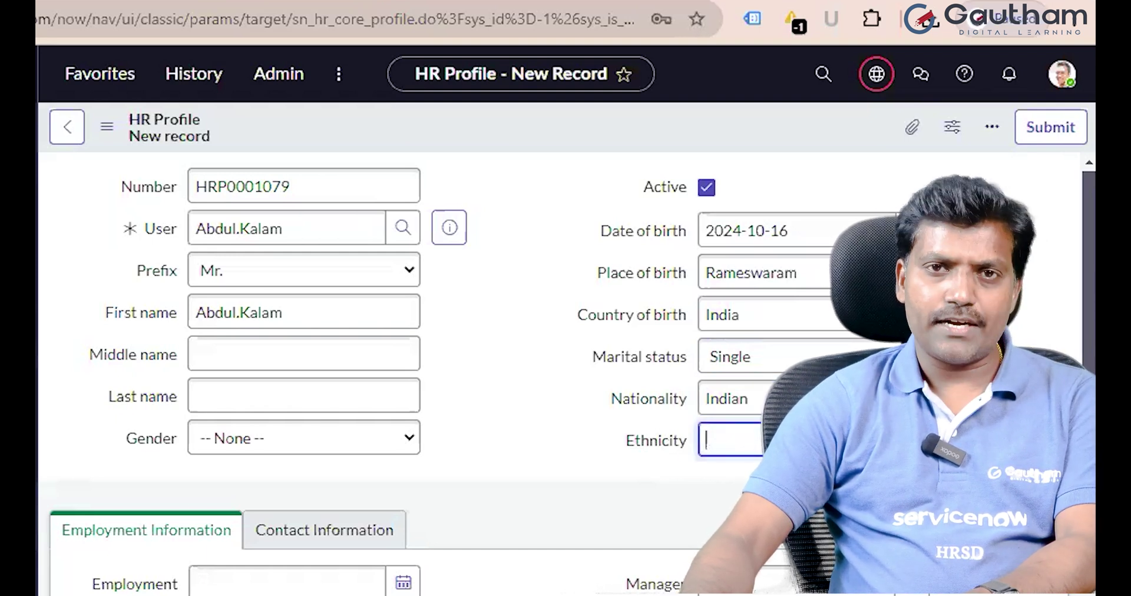
pyautogui.scroll(-2, 660, 439)
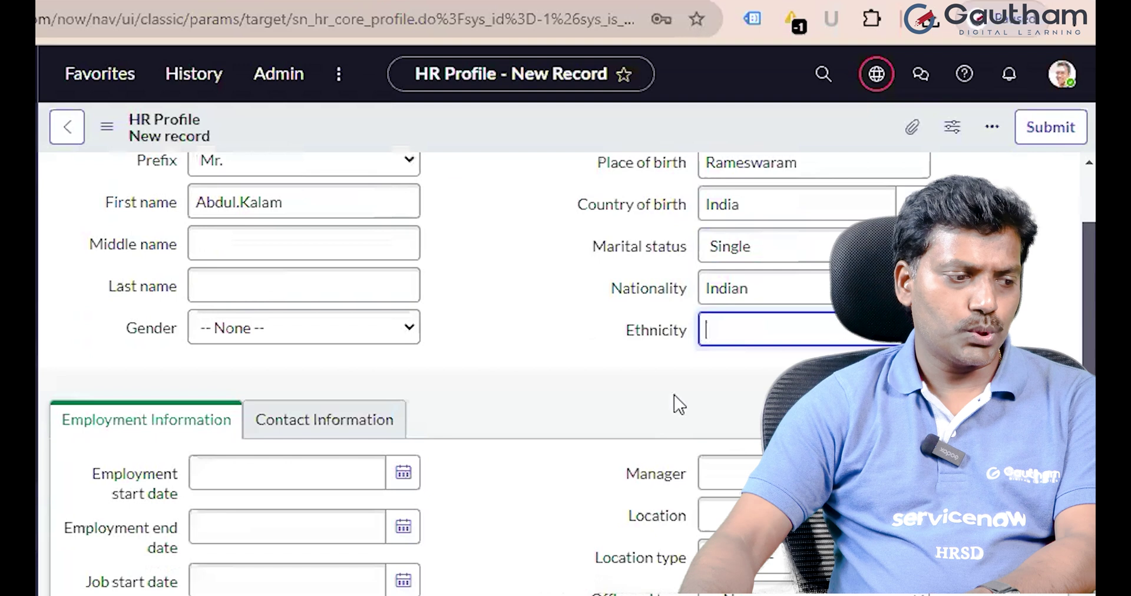
# Leave ethnicity empty and pick 16 October and 25 October 2024 as employment start and end dates
pyautogui.scroll(-2, 501, 420)
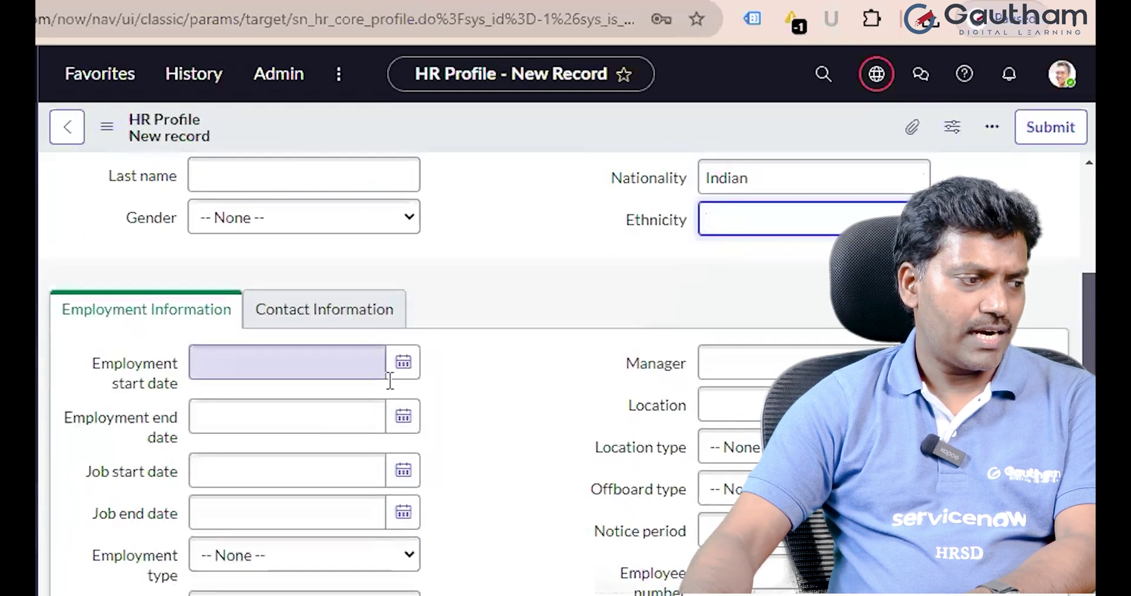
pyautogui.scroll(4, 398, 257)
pyautogui.click(490, 361)
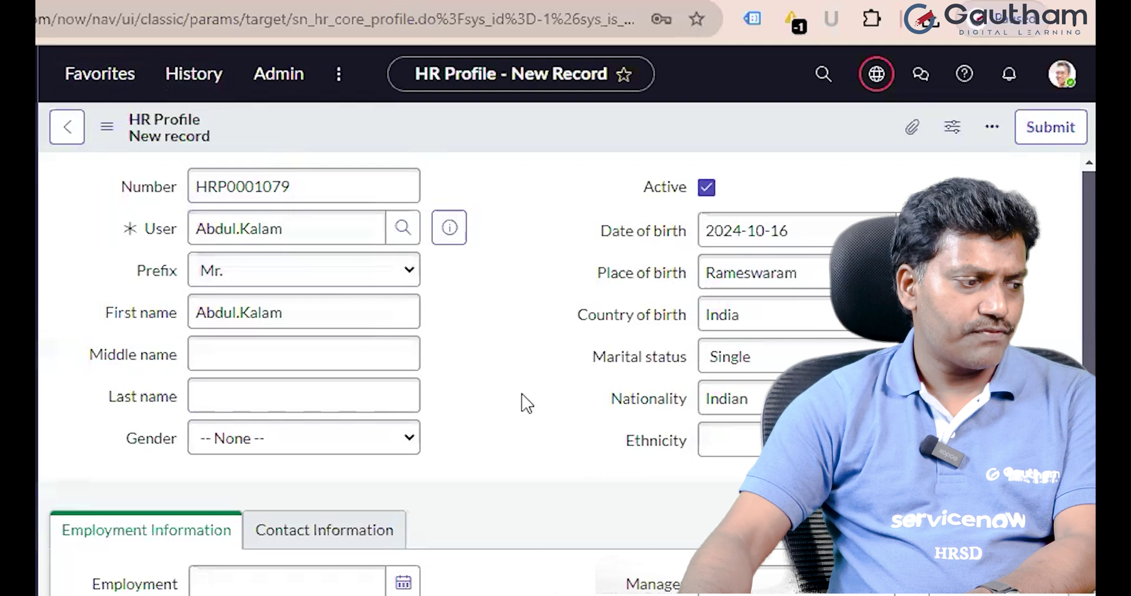
pyautogui.scroll(-6, 513, 402)
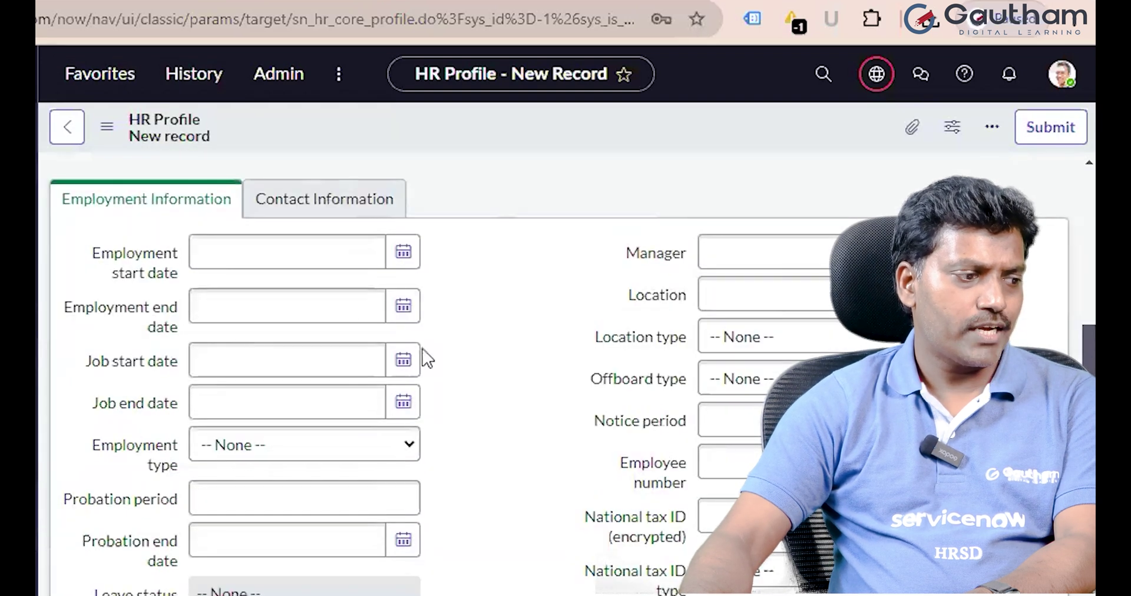
pyautogui.click(403, 251)
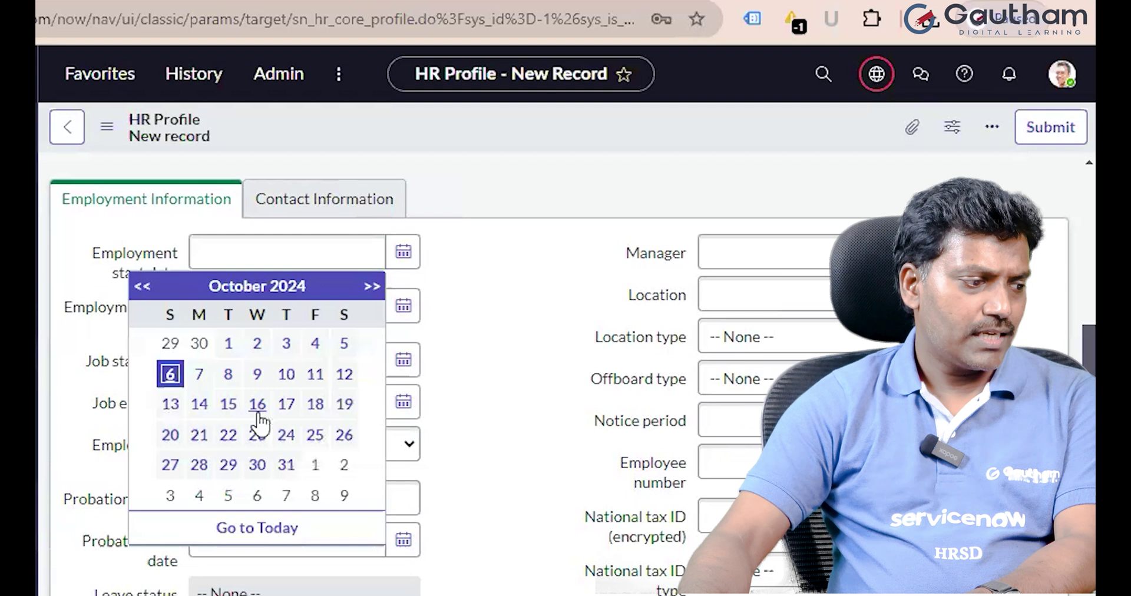
pyautogui.click(258, 412)
pyautogui.click(403, 311)
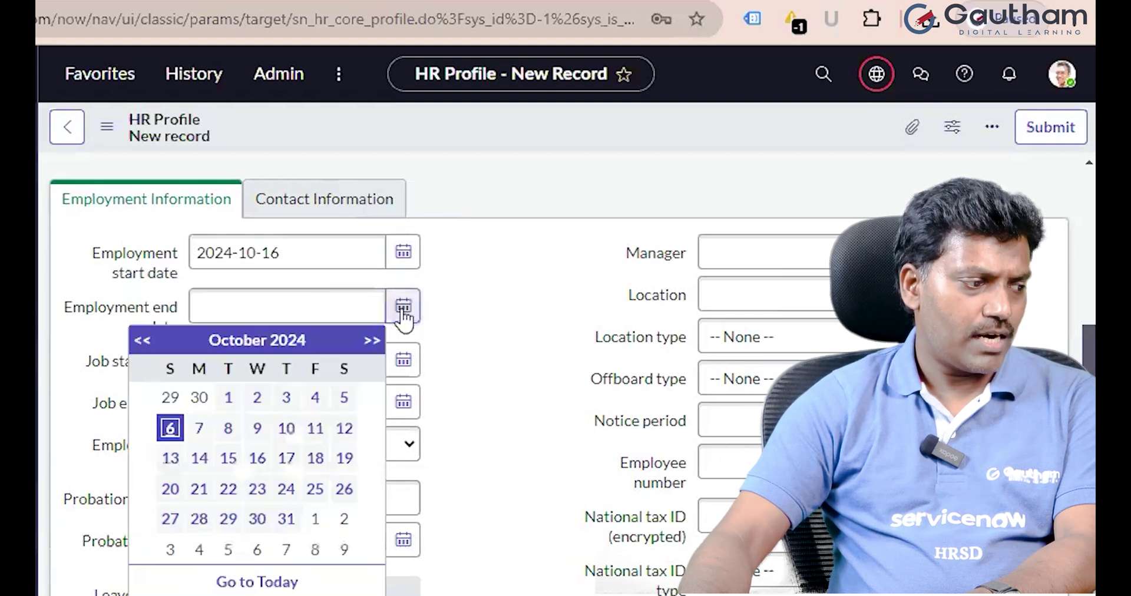
pyautogui.click(315, 490)
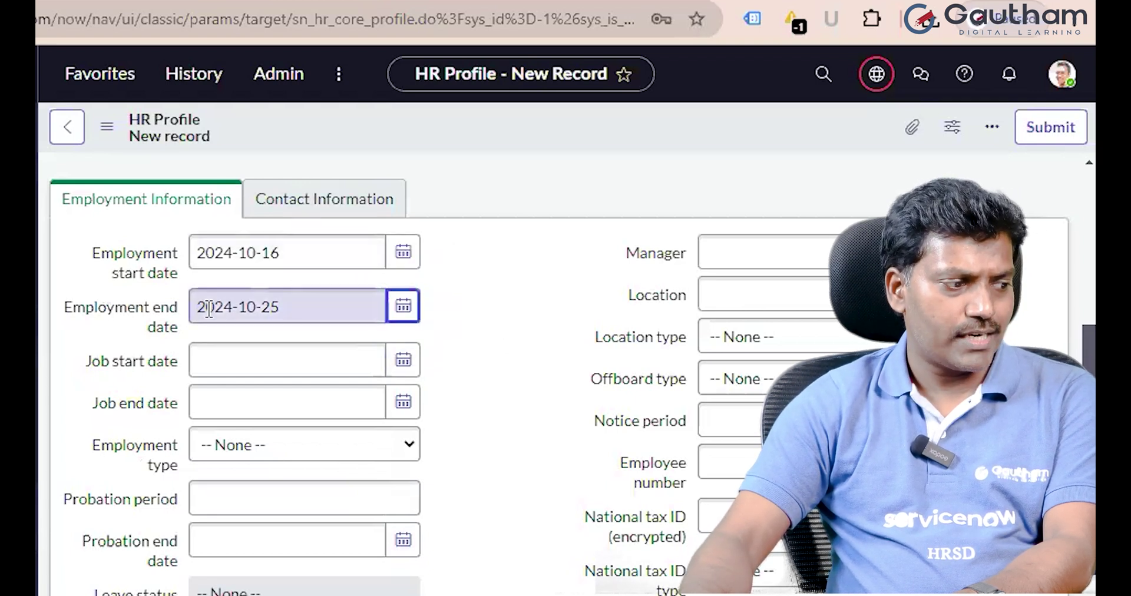
# Pick job start date 2024-11-08 and job end date 2024-11-29 from the calendars
pyautogui.click(405, 364)
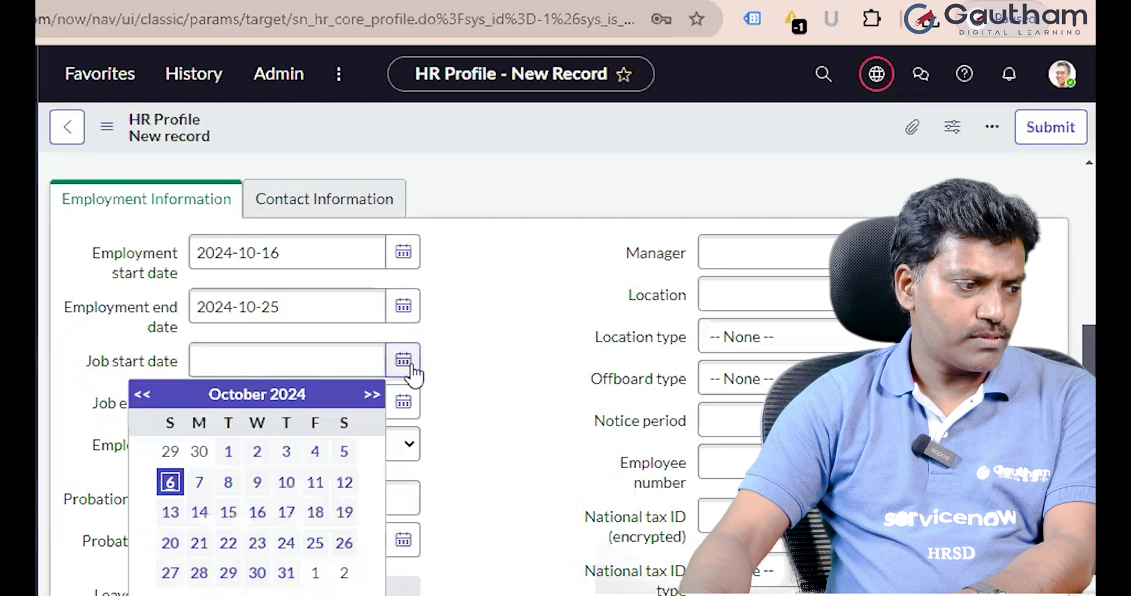
pyautogui.click(315, 594)
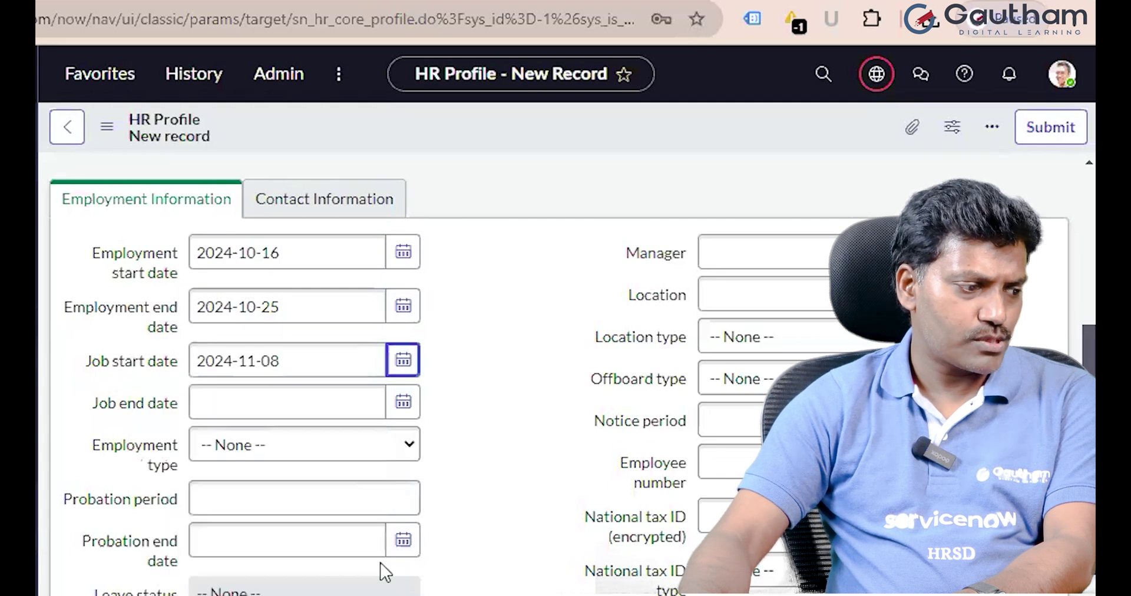
pyautogui.click(404, 402)
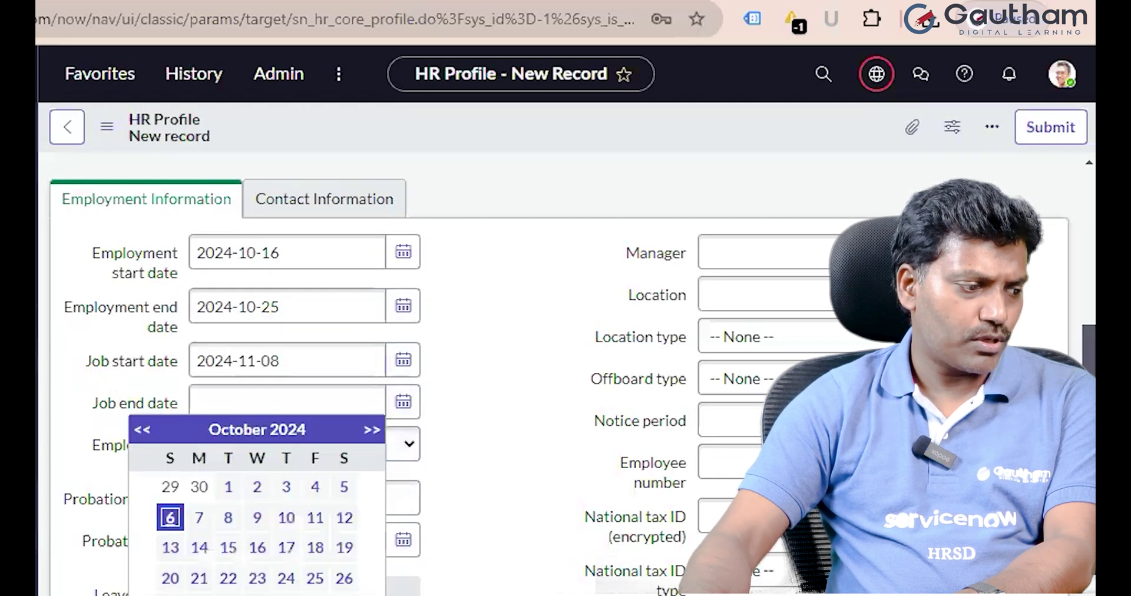
pyautogui.click(372, 430)
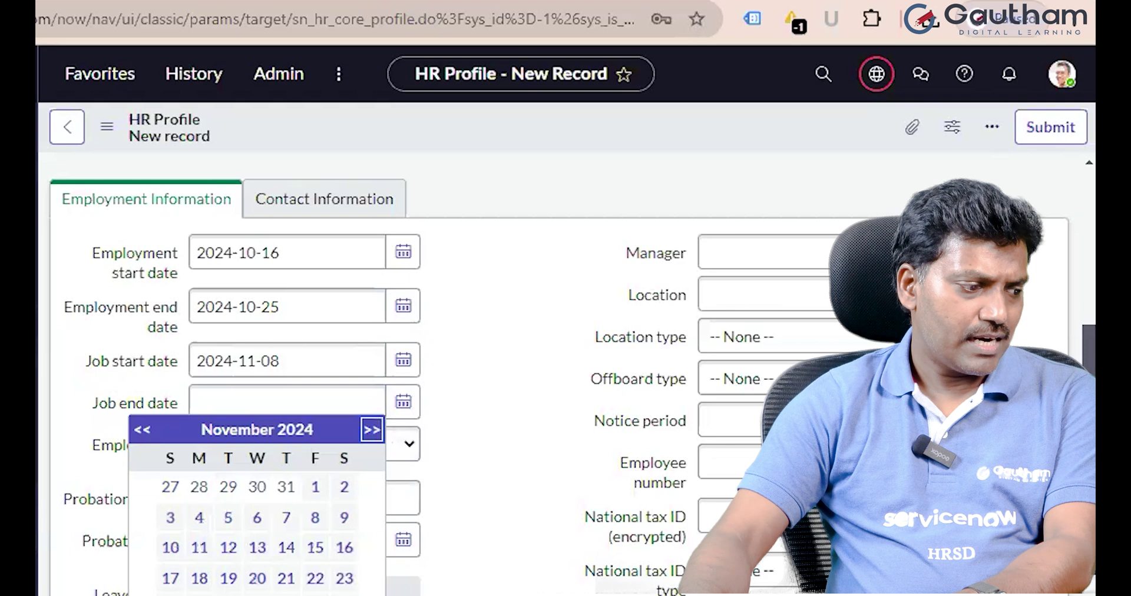
pyautogui.click(315, 594)
# Enter 3 as the probation period
pyautogui.scroll(-2, 482, 497)
pyautogui.click(238, 395)
pyautogui.scroll(8, 495, 454)
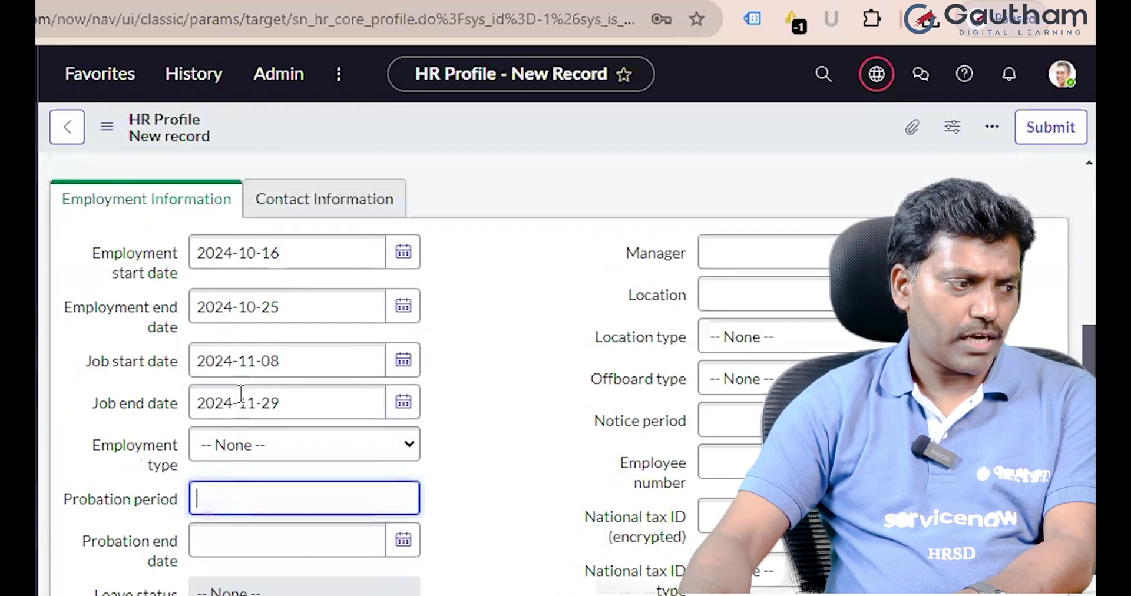
pyautogui.scroll(-2, 533, 477)
pyautogui.scroll(-3, 534, 478)
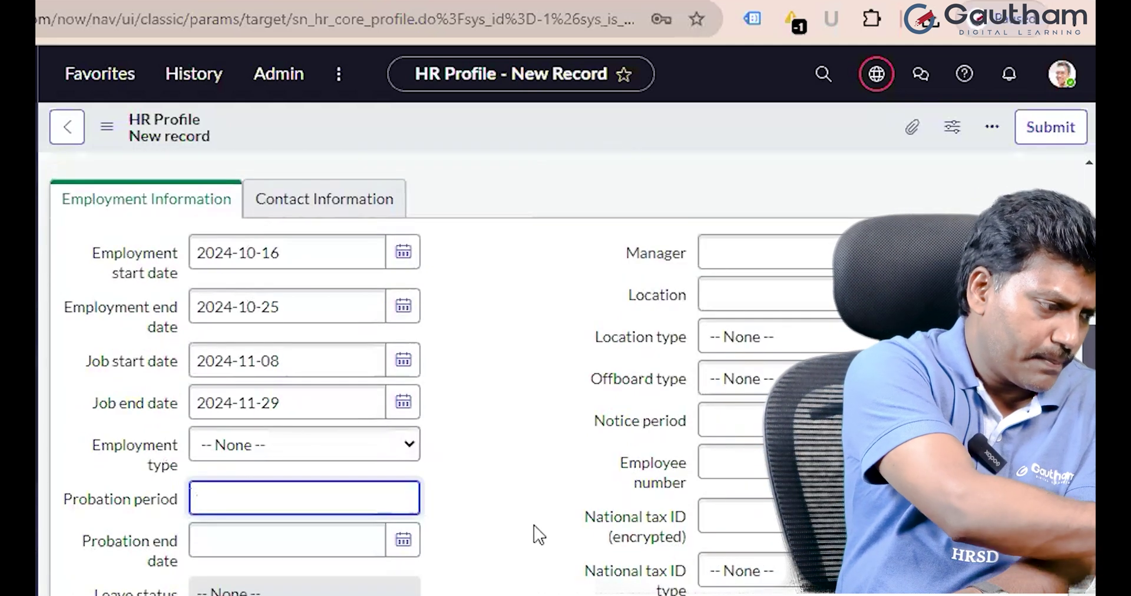
pyautogui.write('3')
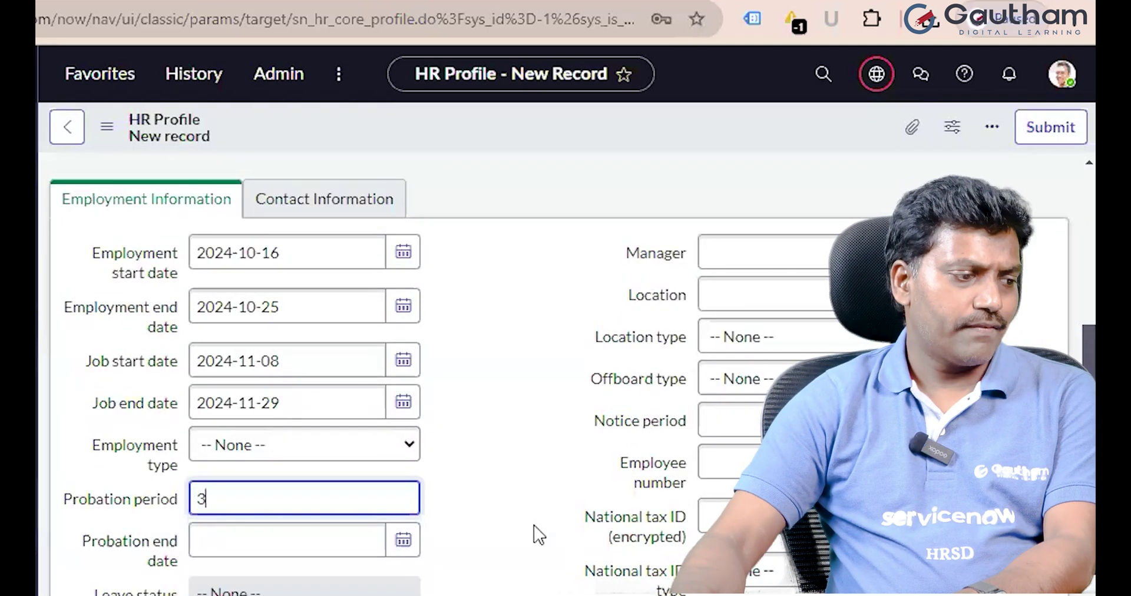
pyautogui.scroll(5, 534, 525)
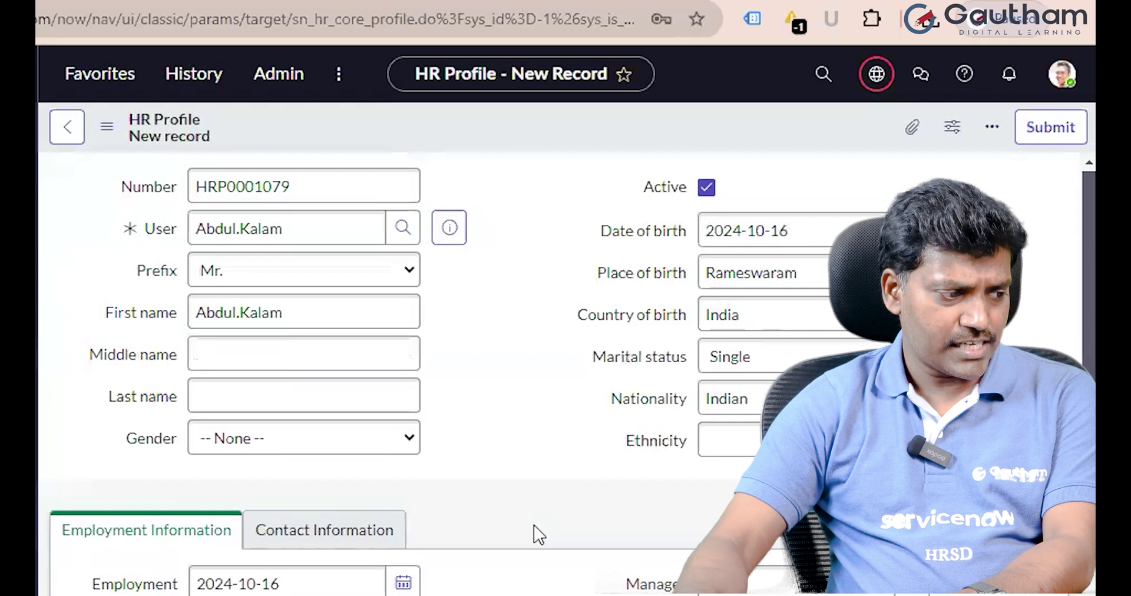
pyautogui.scroll(-7, 534, 525)
pyautogui.scroll(-1, 540, 535)
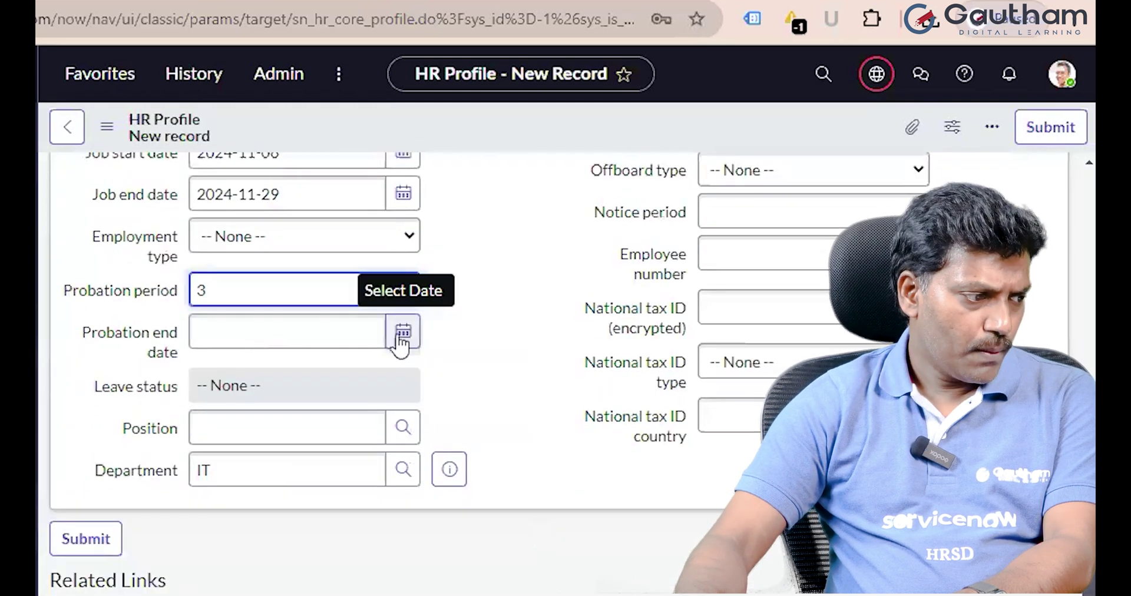
# Pick 31 October 2024 as the probation end date and bring up the Position lookup
pyautogui.click(396, 341)
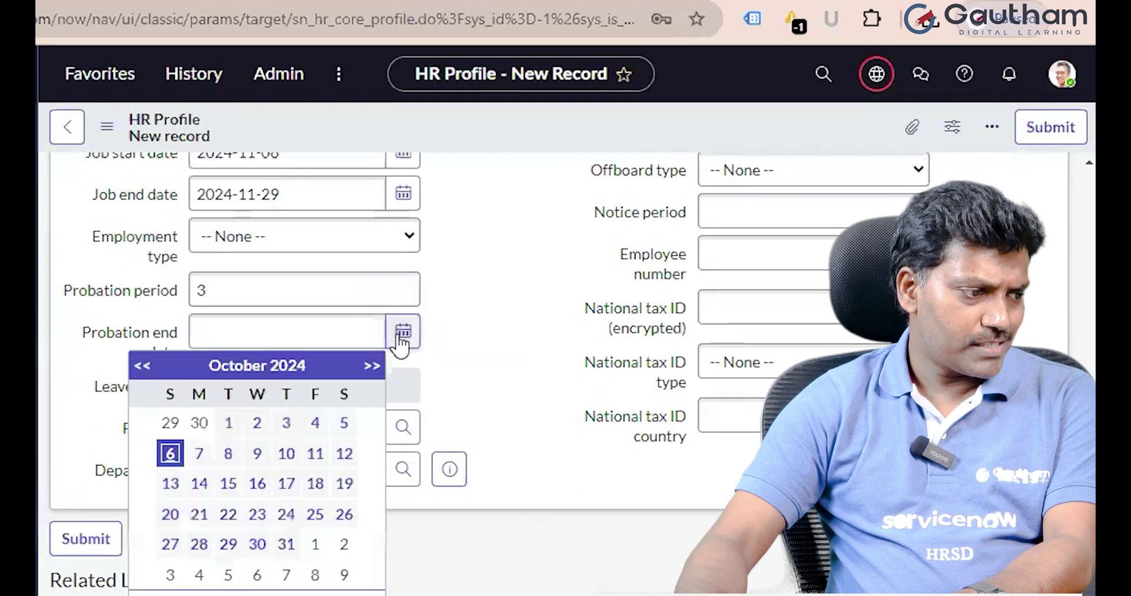
pyautogui.click(285, 545)
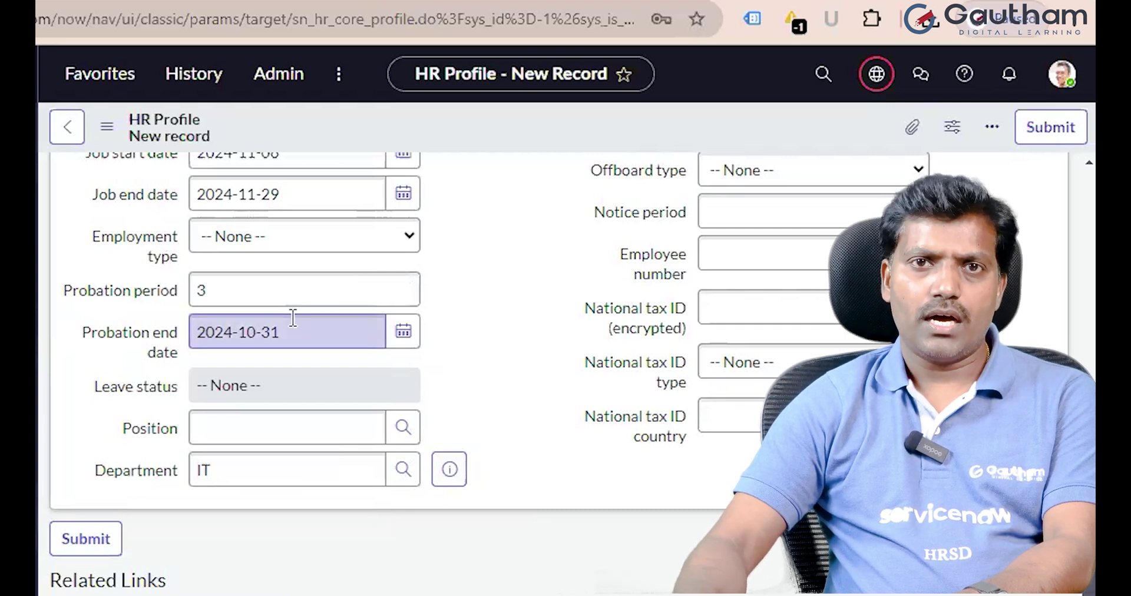
pyautogui.click(549, 330)
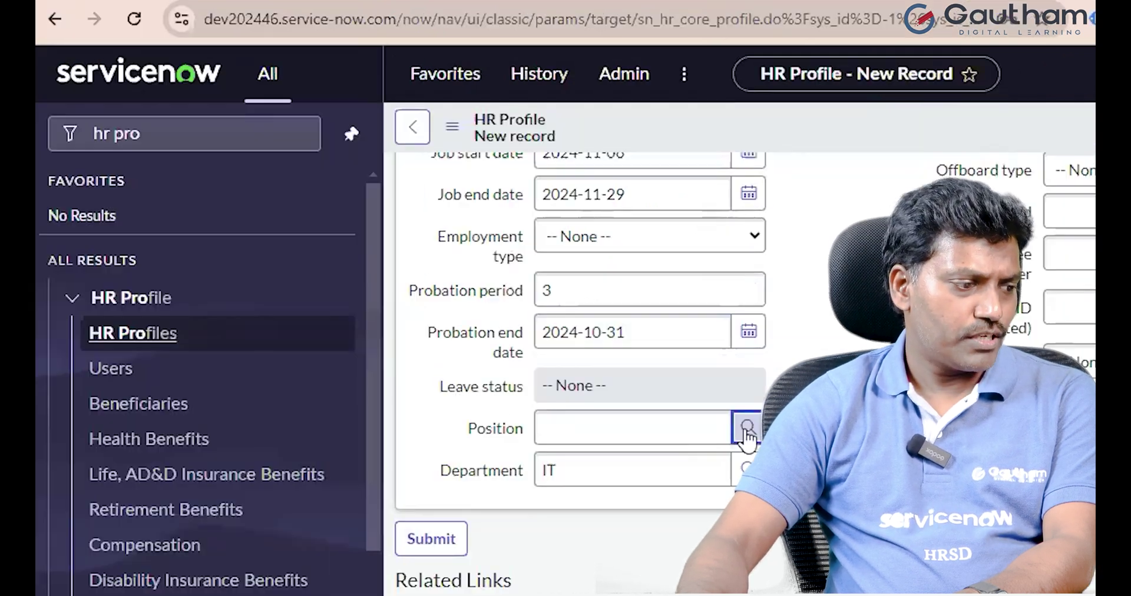
pyautogui.click(404, 427)
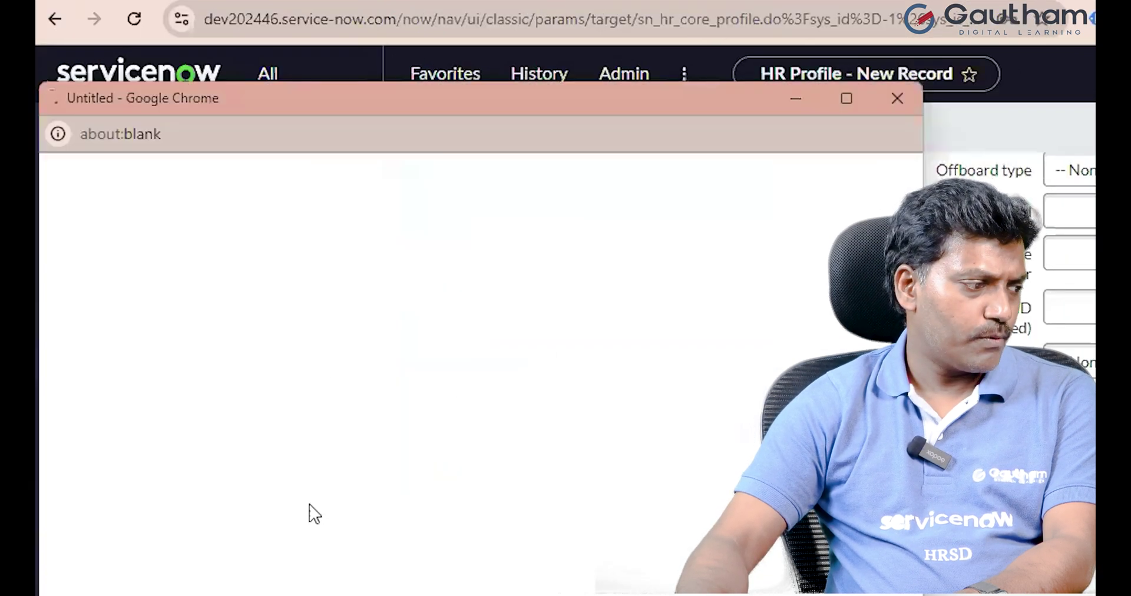
# Choose Chief Financial Officer from the Positions lookup and return to the top of the form
pyautogui.scroll(-5, 303, 510)
pyautogui.click(206, 509)
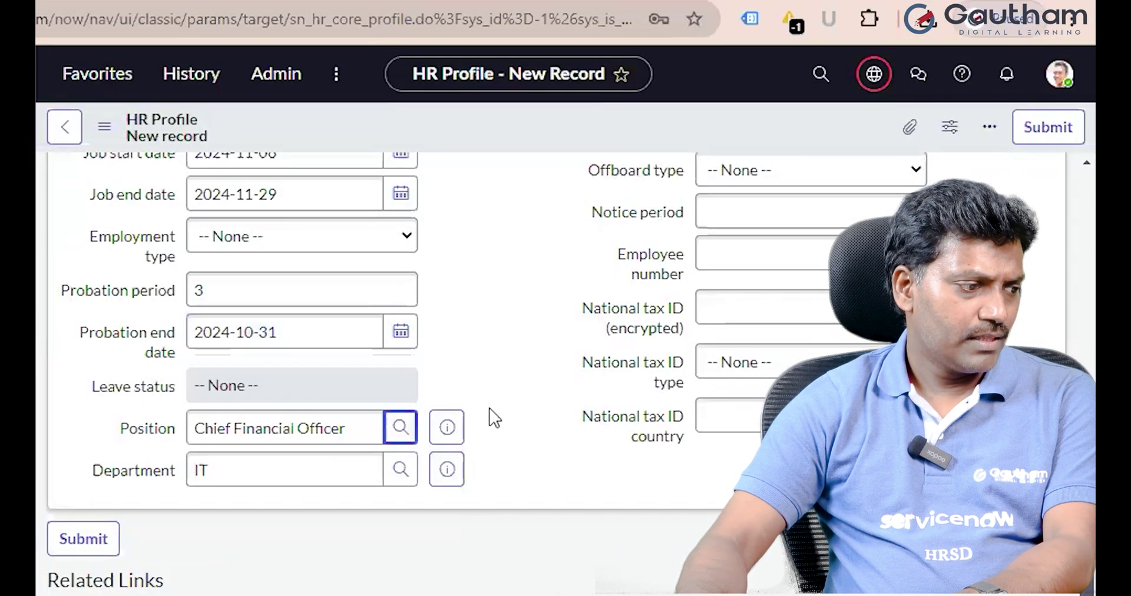
pyautogui.scroll(4, 501, 415)
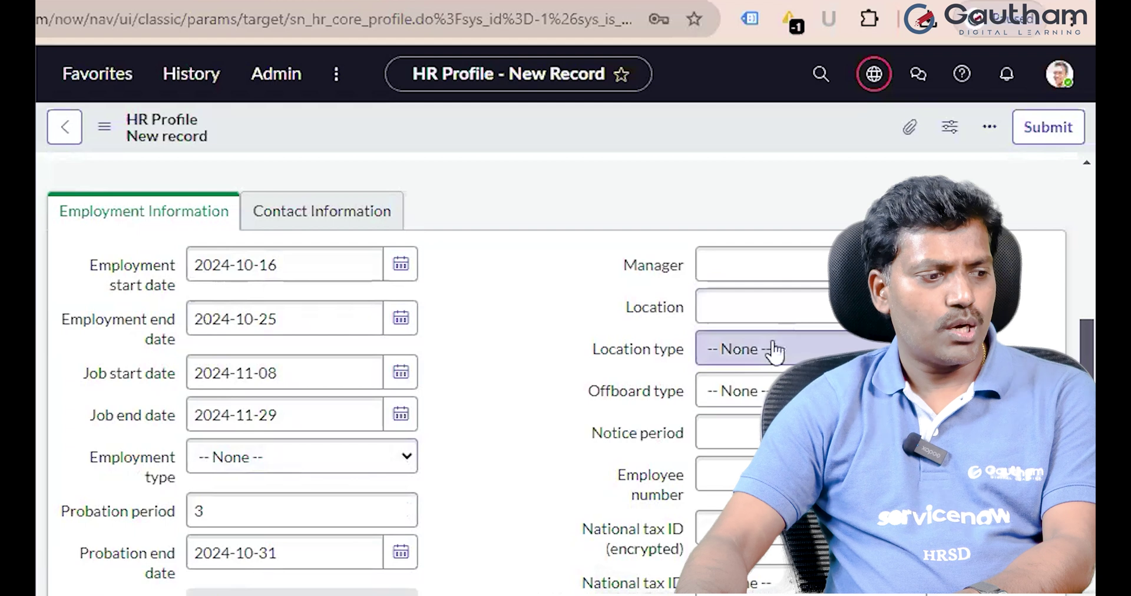
pyautogui.scroll(-2, 773, 351)
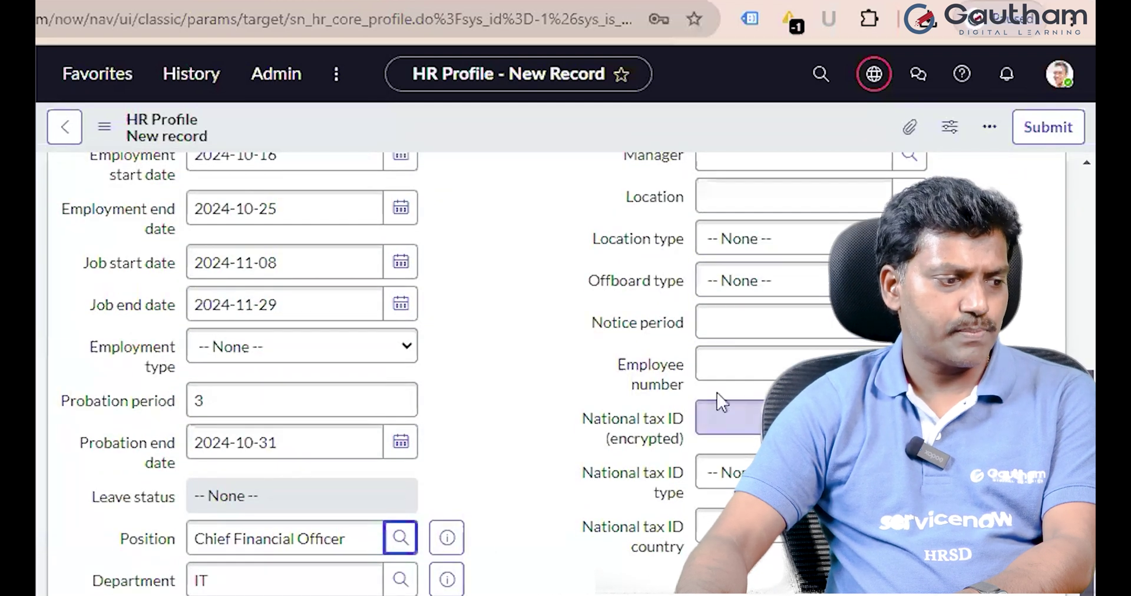
pyautogui.scroll(6, 477, 495)
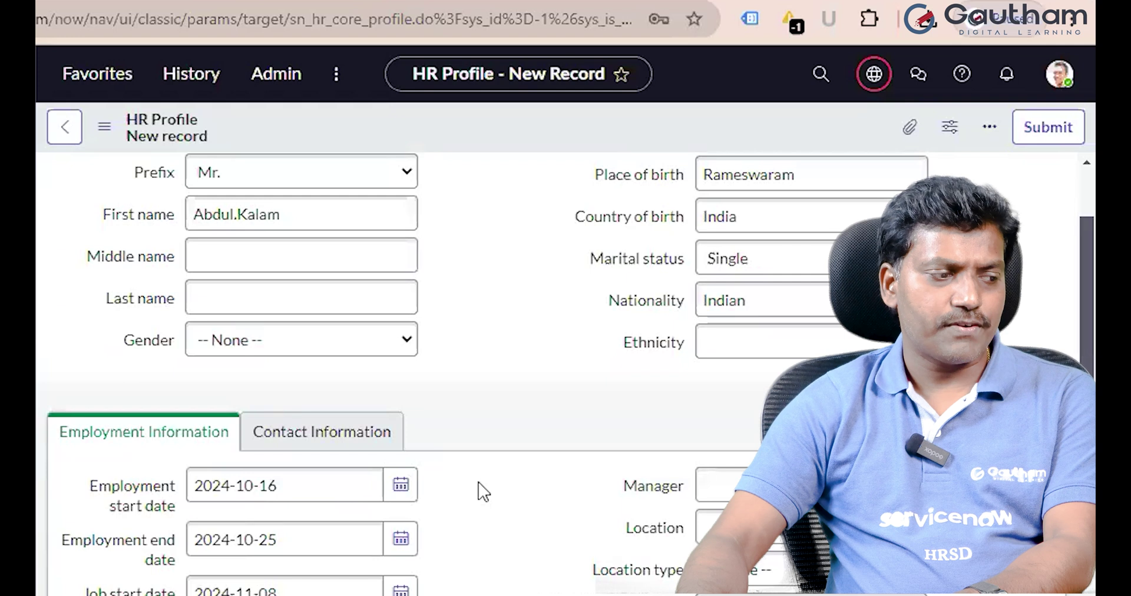
pyautogui.scroll(2, 480, 490)
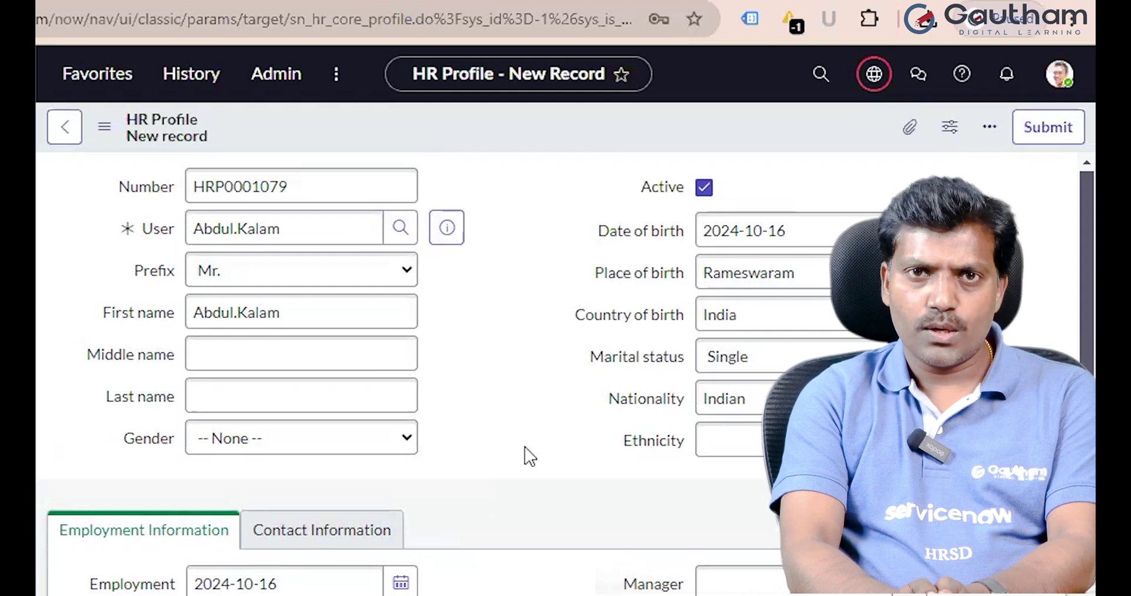
pyautogui.scroll(-3, 530, 457)
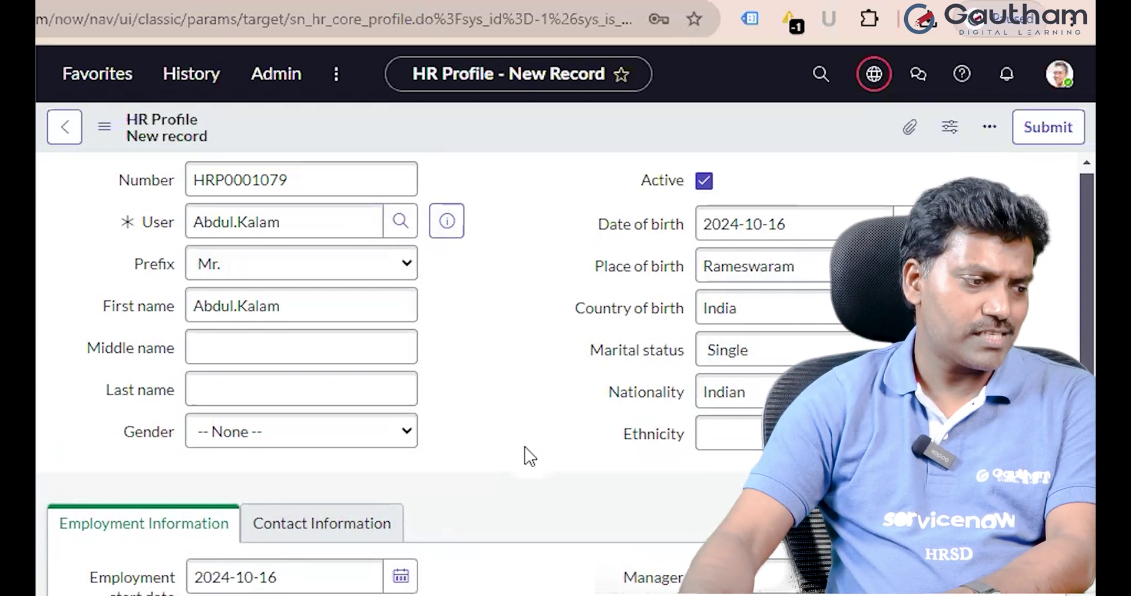
pyautogui.scroll(-4, 531, 456)
pyautogui.scroll(7, 530, 456)
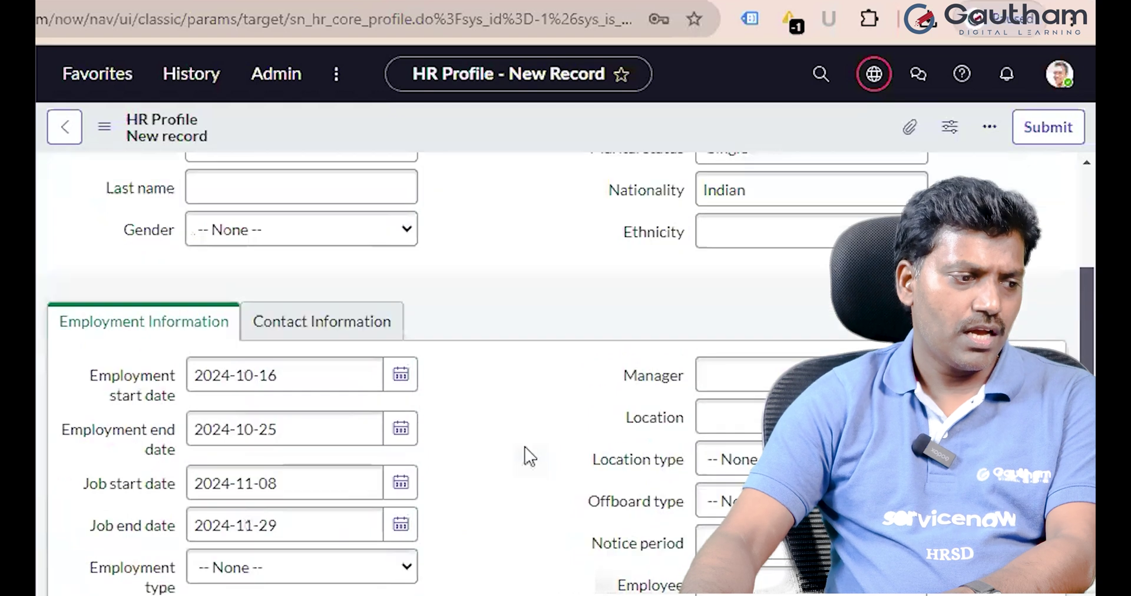
pyautogui.scroll(1, 530, 457)
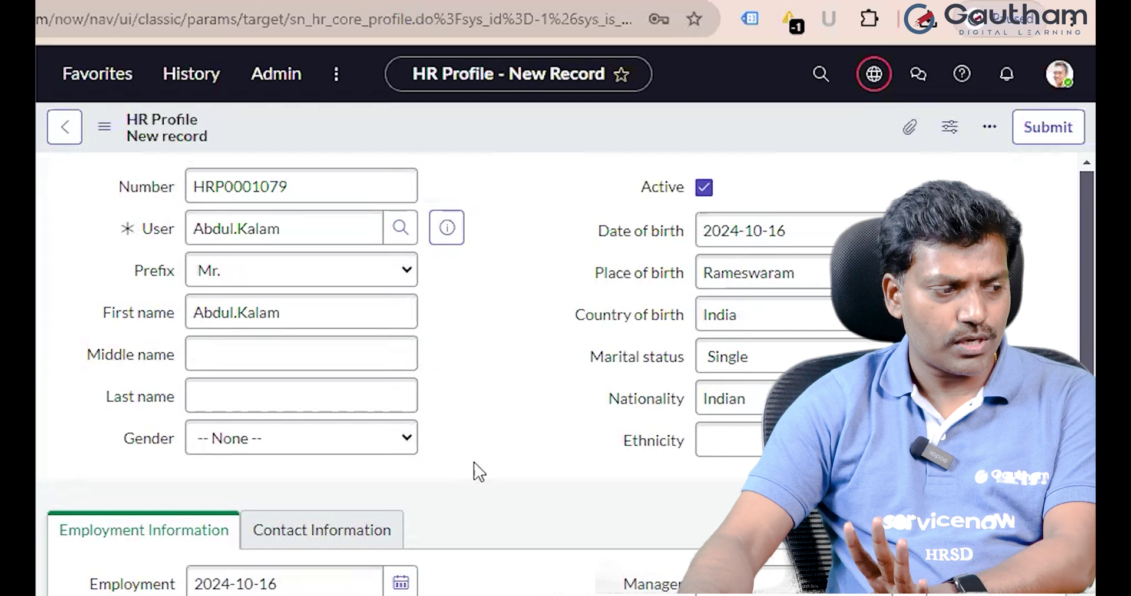
pyautogui.scroll(-6, 476, 471)
pyautogui.scroll(4, 485, 471)
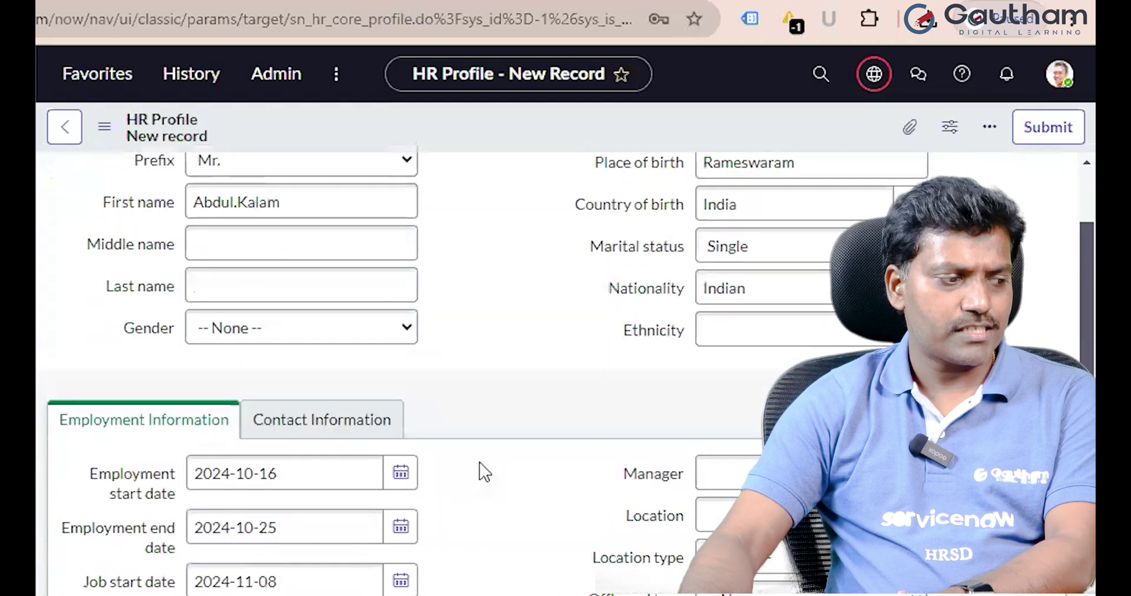
# Check that the Contact Information fields are empty, then submit the HR profile
pyautogui.click(323, 437)
pyautogui.scroll(-4, 467, 470)
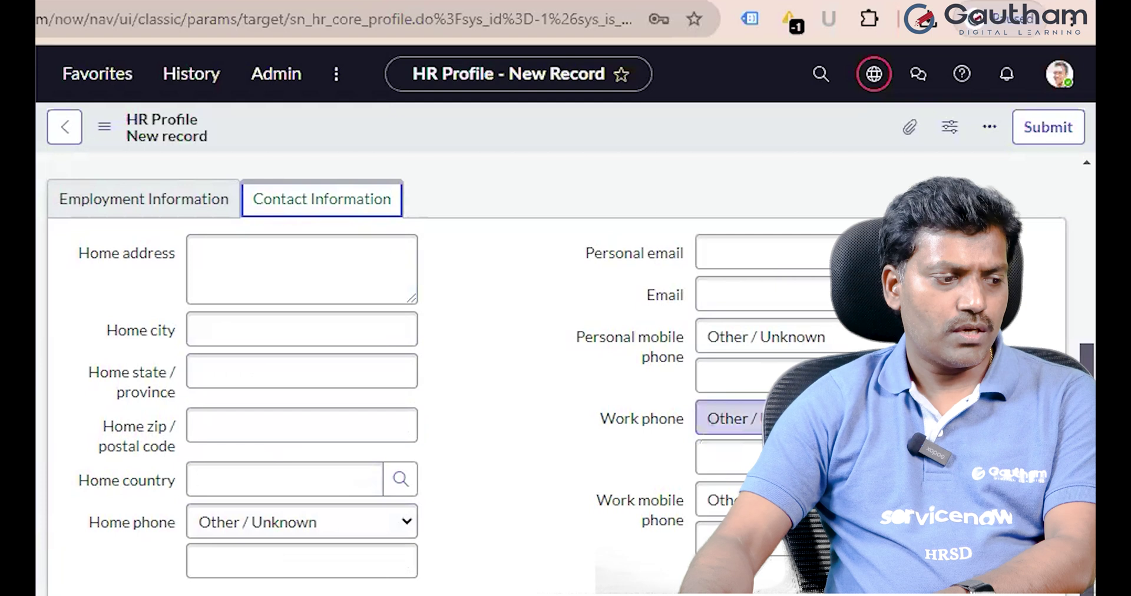
pyautogui.scroll(-2, 731, 419)
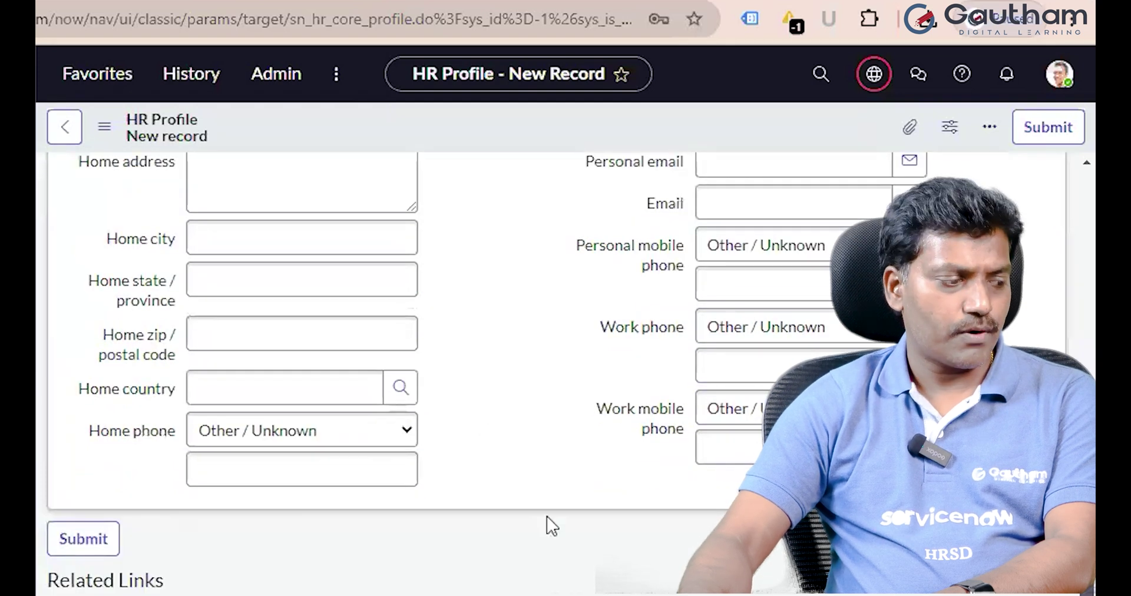
pyautogui.scroll(5, 547, 517)
pyautogui.scroll(2, 548, 517)
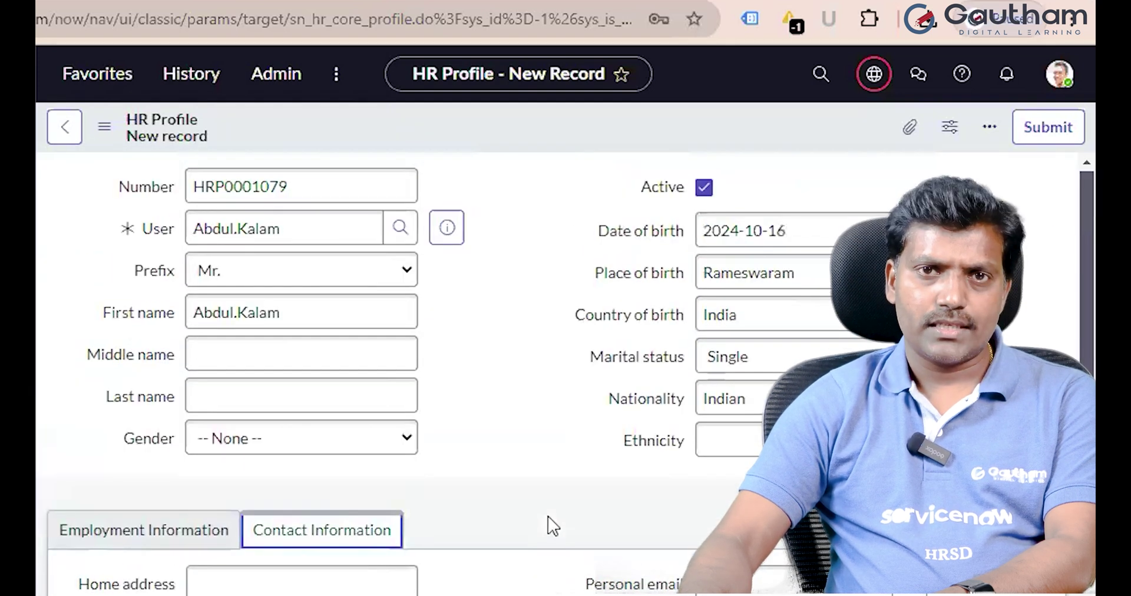
pyautogui.scroll(-7, 546, 387)
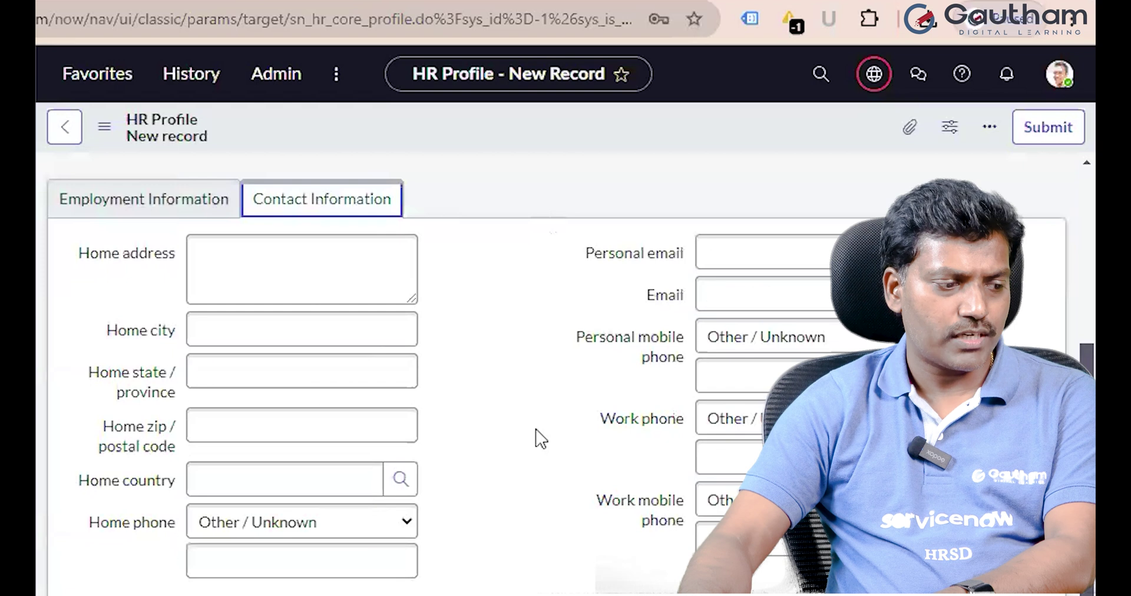
pyautogui.scroll(6, 541, 439)
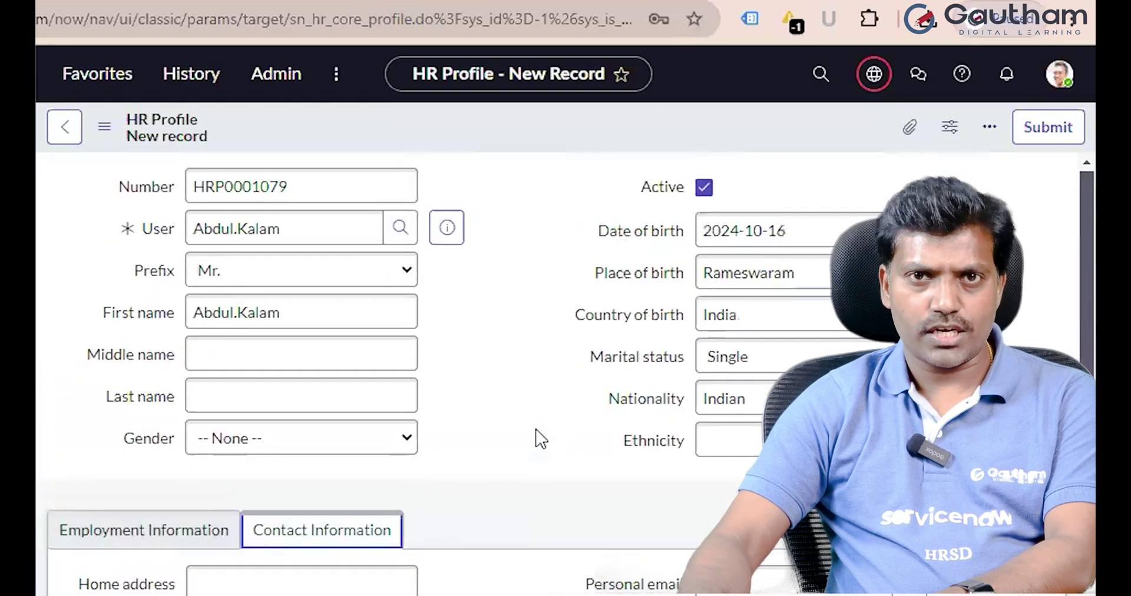
pyautogui.click(1049, 127)
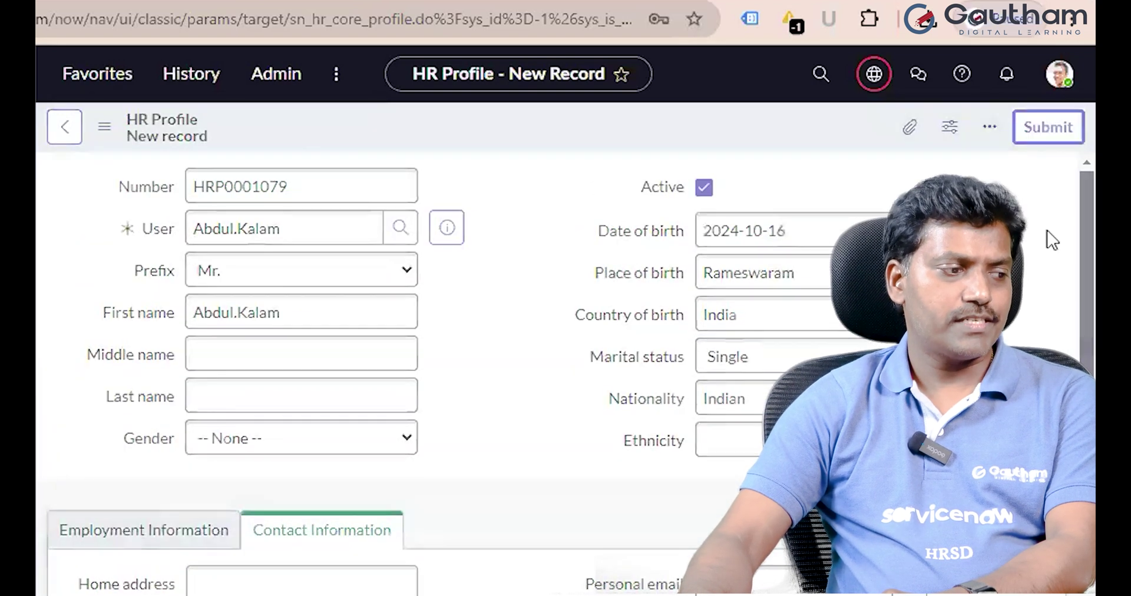